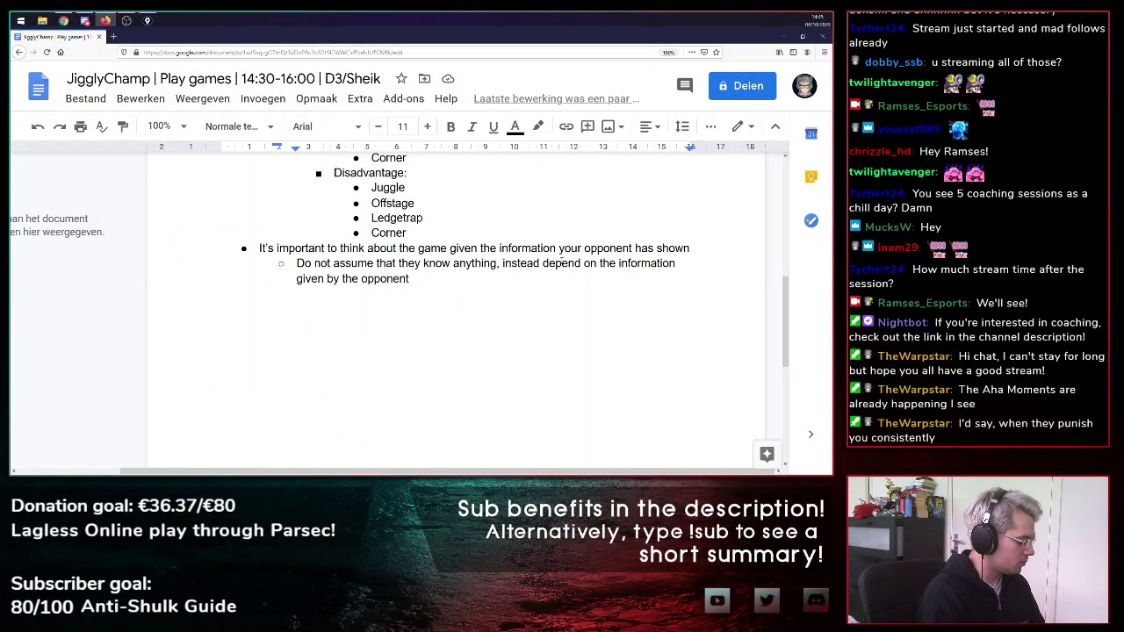
# - Start a new top-level bullet below the list and change "anything" to "everything" in the "Do not assume" sub-point
pyautogui.press('Return')
pyautogui.hotkey('shift', 'Tab')
pyautogui.moveTo(473, 264); pyautogui.dragTo(453, 263)
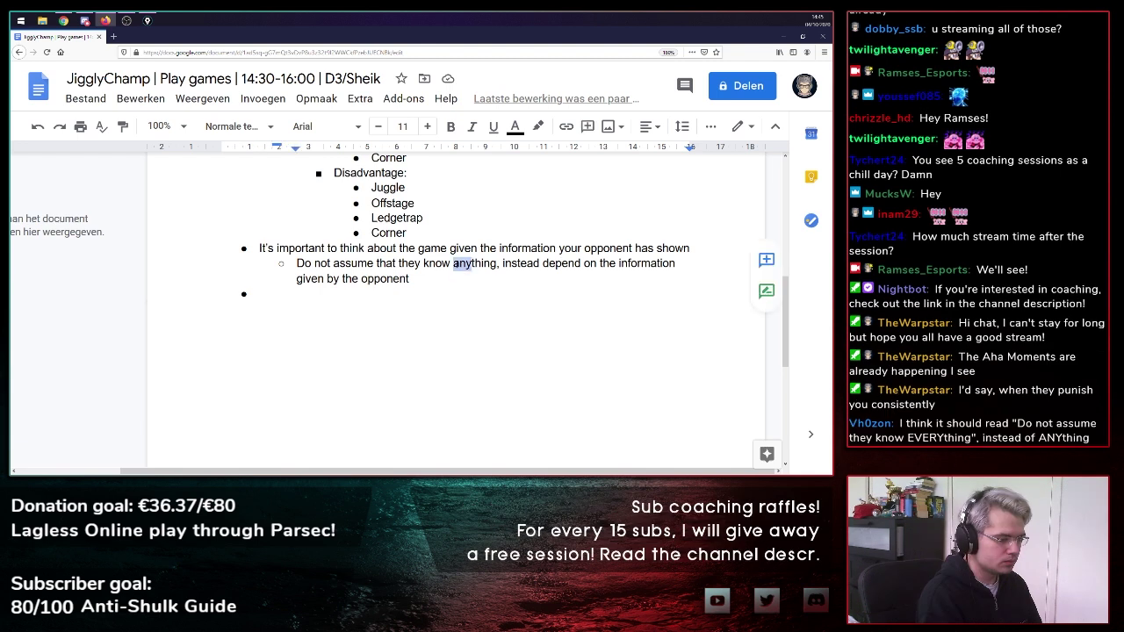
pyautogui.write('every')
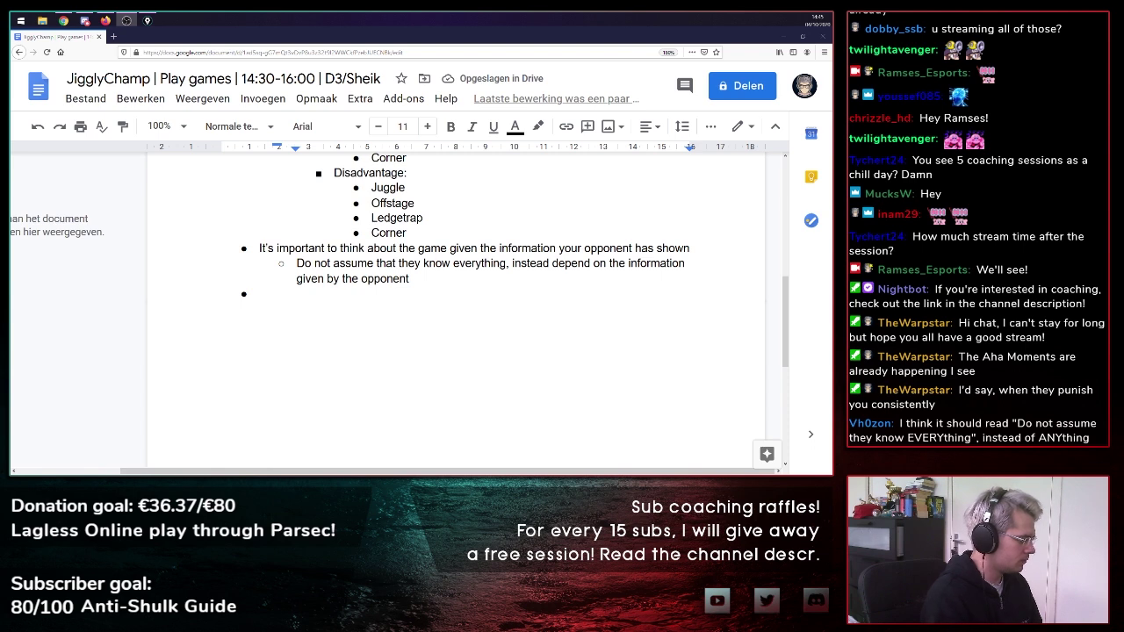
# - Add the bullet "Nervousness / Focus" after a blank line, with the sub-bullet “I know I can do better, why can I not perform?”
pyautogui.click(347, 307)
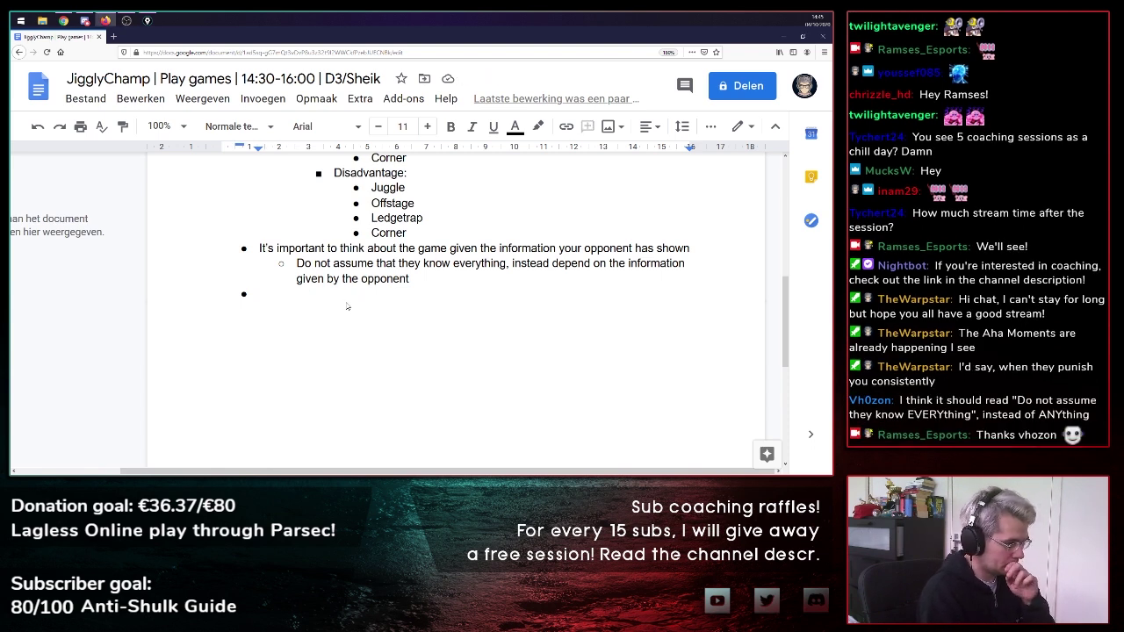
pyautogui.write('Nervousness / Focus')
pyautogui.click(425, 279)
pyautogui.hotkey('shift', 'Return')
pyautogui.click(433, 311)
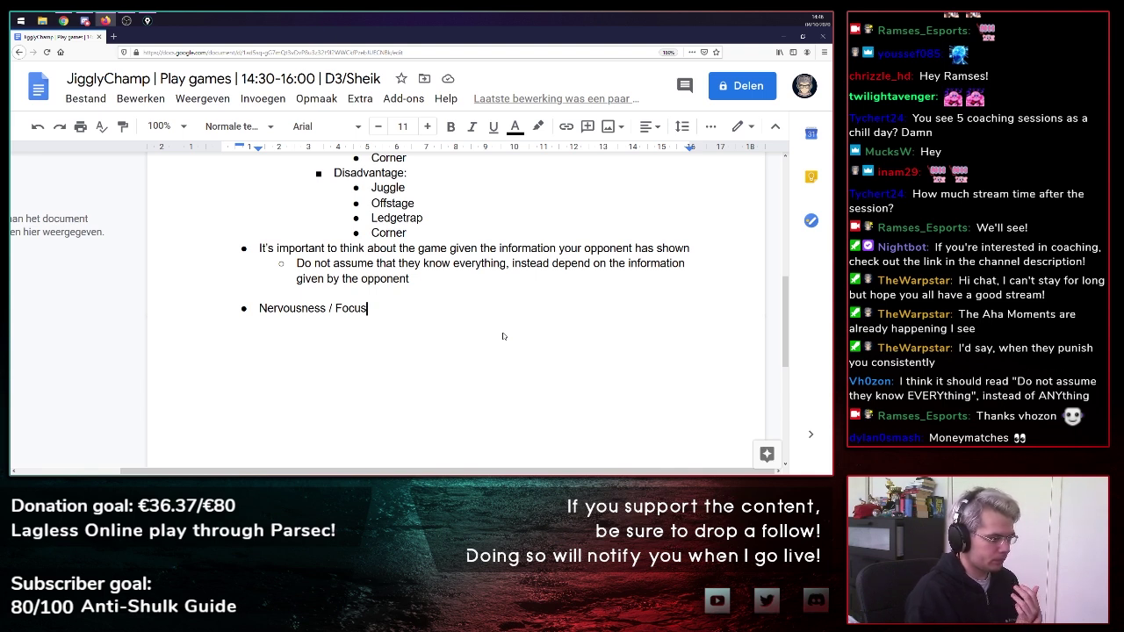
pyautogui.press('Return')
pyautogui.press('Tab')
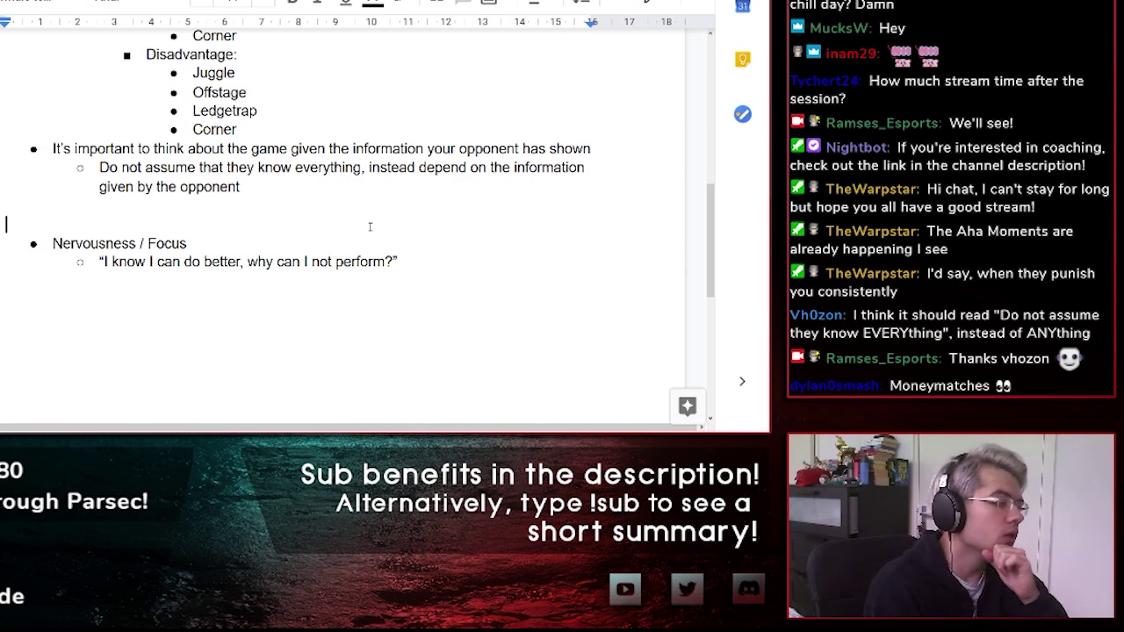
# - Turn the empty line above "Nervousness / Focus" into a bullet and add “Self-talk” as the first sub-bullet under Nervousness / Focus
pyautogui.click(617, 3)
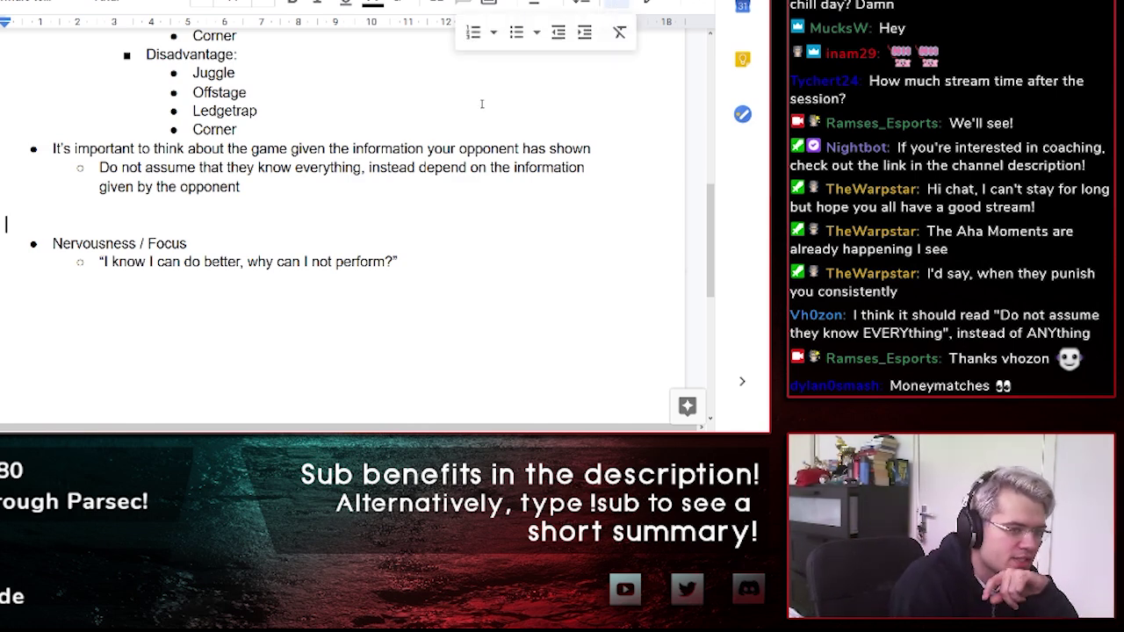
pyautogui.hotkey('ctrl', 'shift', '8')
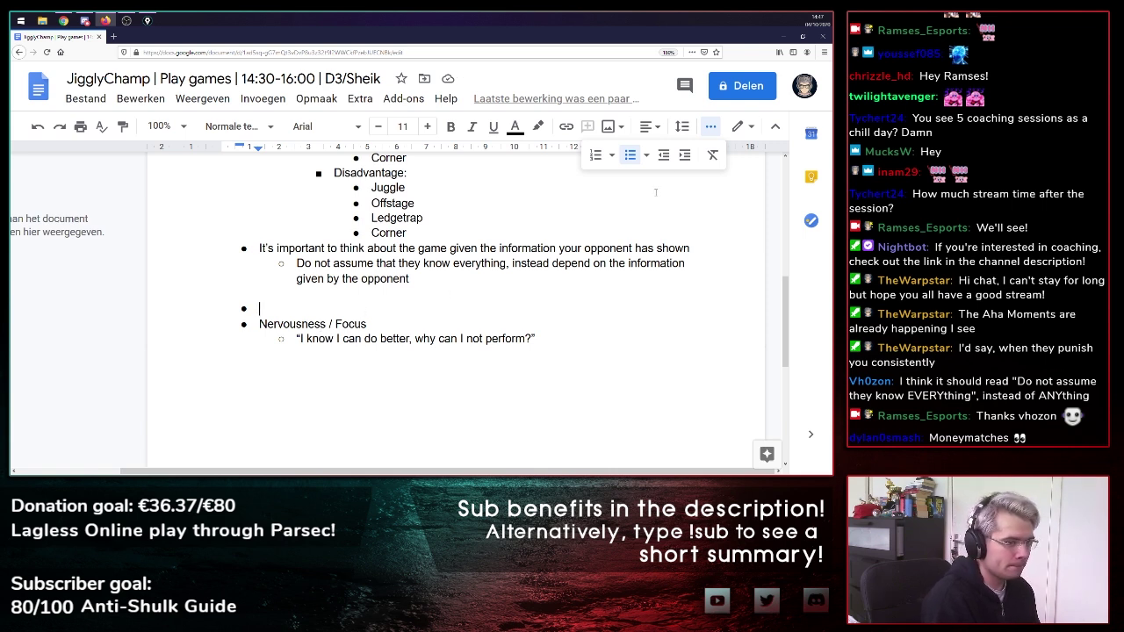
pyautogui.click(710, 126)
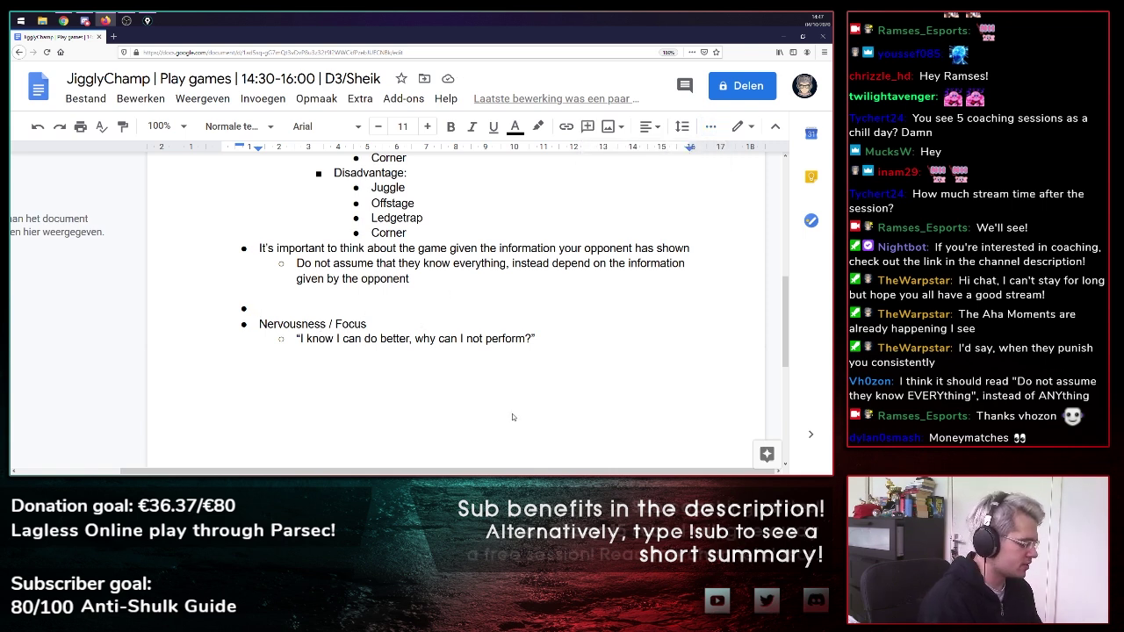
pyautogui.press('Return')
pyautogui.write('"Self-talk')
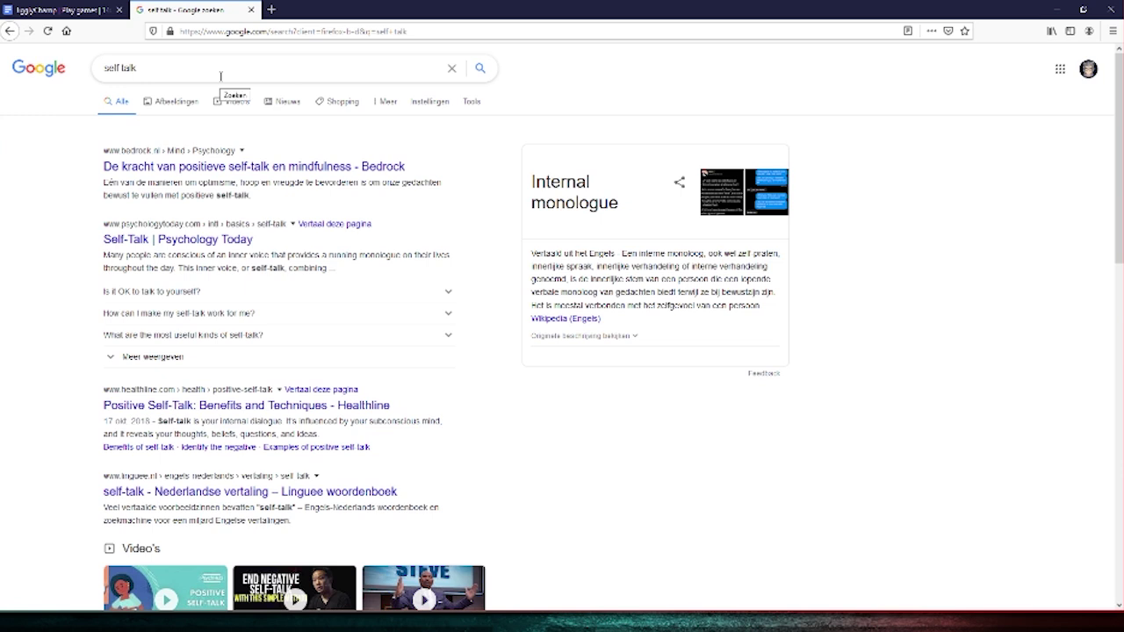
# - Search Google for "inner game of tennis" and refine the search to "inner game of tennis self"
pyautogui.click(291, 62)
pyautogui.hotkey('ctrl', 'a')
pyautogui.write('inner')
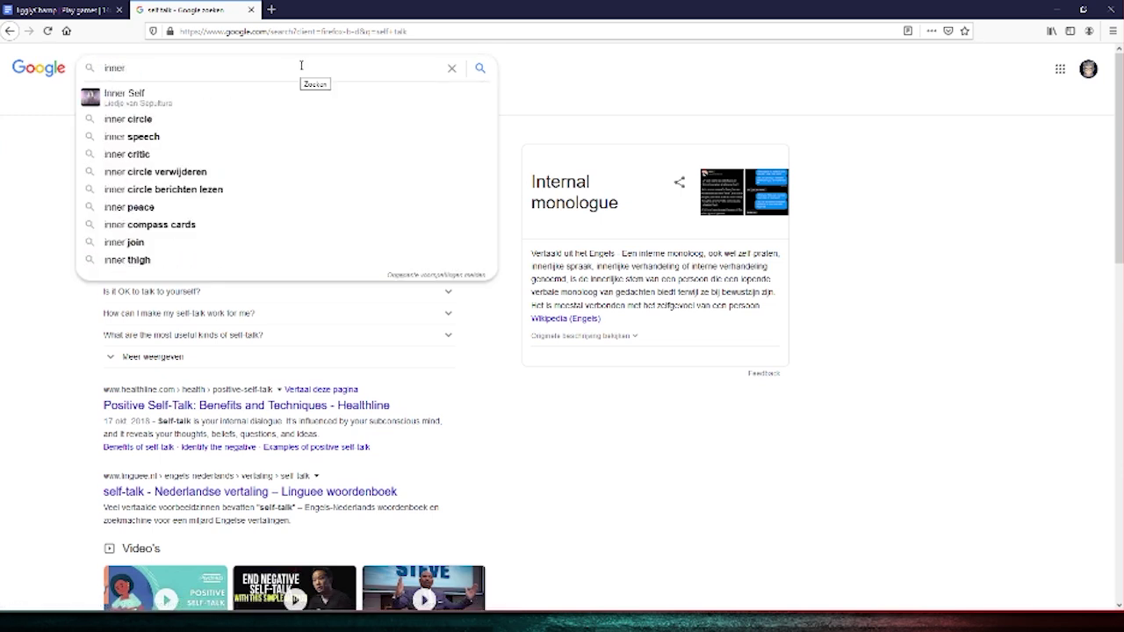
pyautogui.write(' game of tennis')
pyautogui.press('Return')
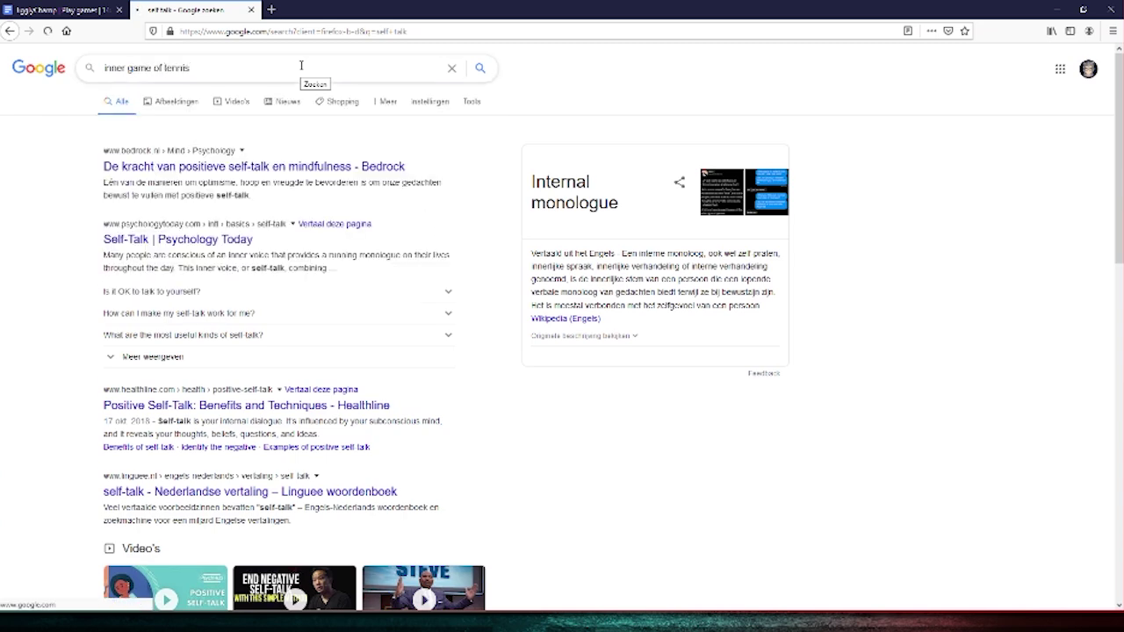
pyautogui.click(235, 70)
pyautogui.write('self')
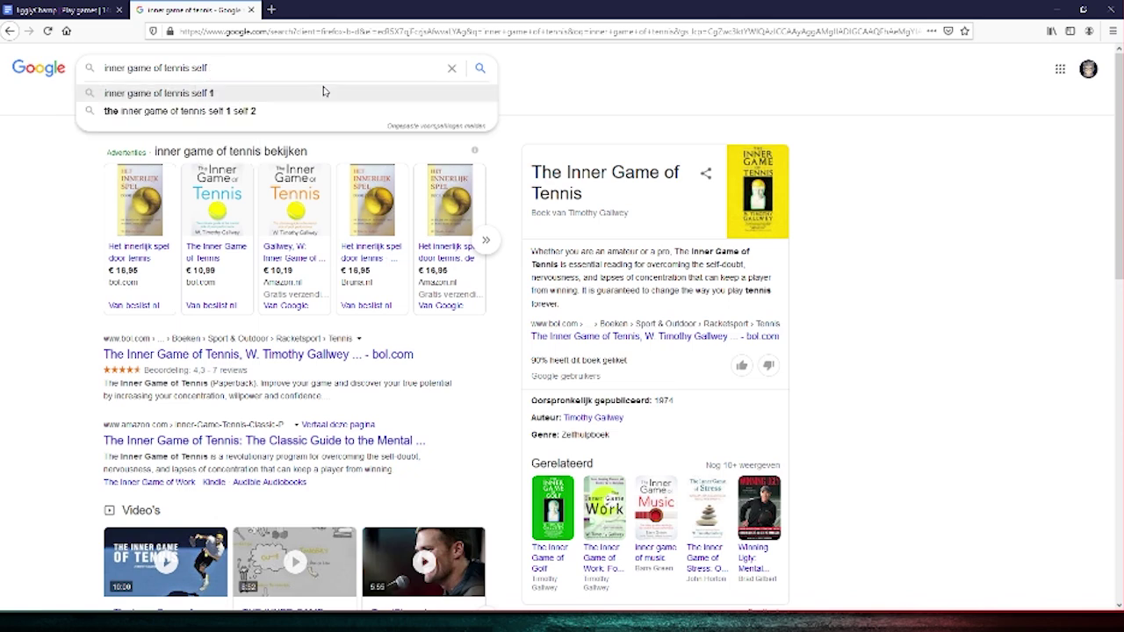
pyautogui.press('Return')
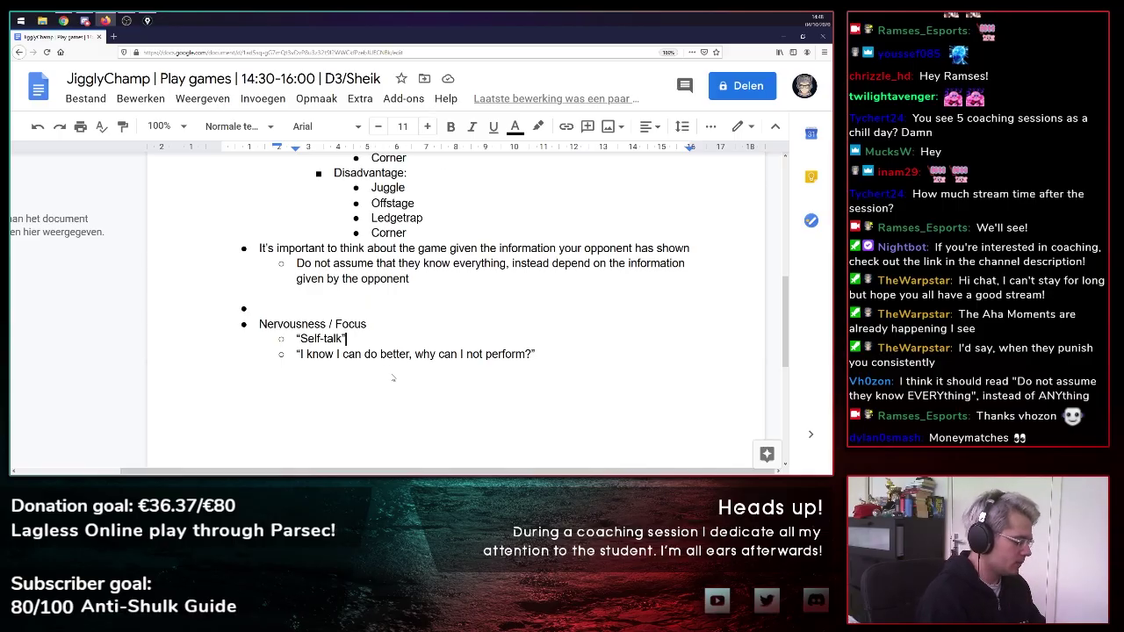
# - Append "(Inner Game of Tennis)" to the “Self-talk” sub-bullet in the coaching document
pyautogui.write('(')
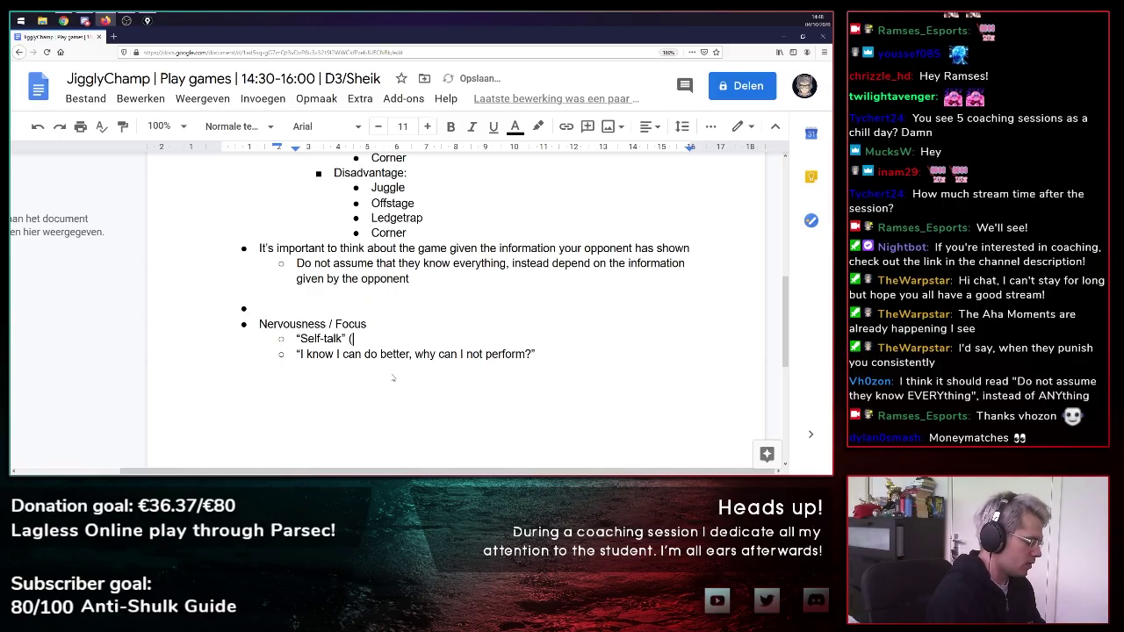
pyautogui.write('Inner Game of Tennis)')
# - Fill the empty bullet above Nervousness / Focus with "Brain has two modes of thinking: System 1 and System 2"
pyautogui.click(407, 308)
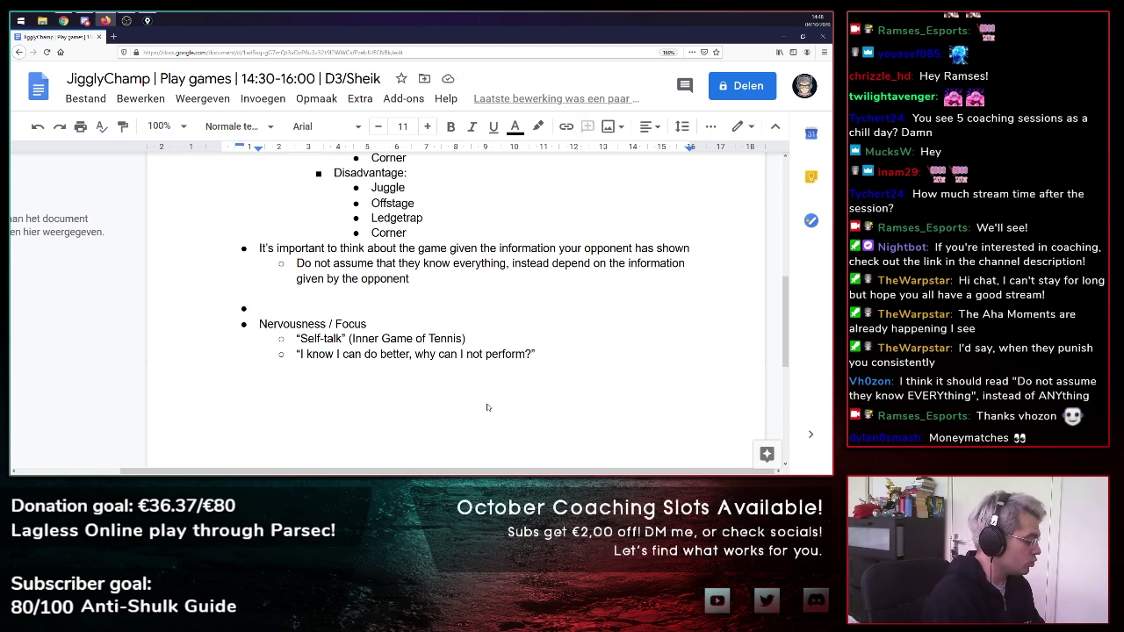
pyautogui.write('Brain ')
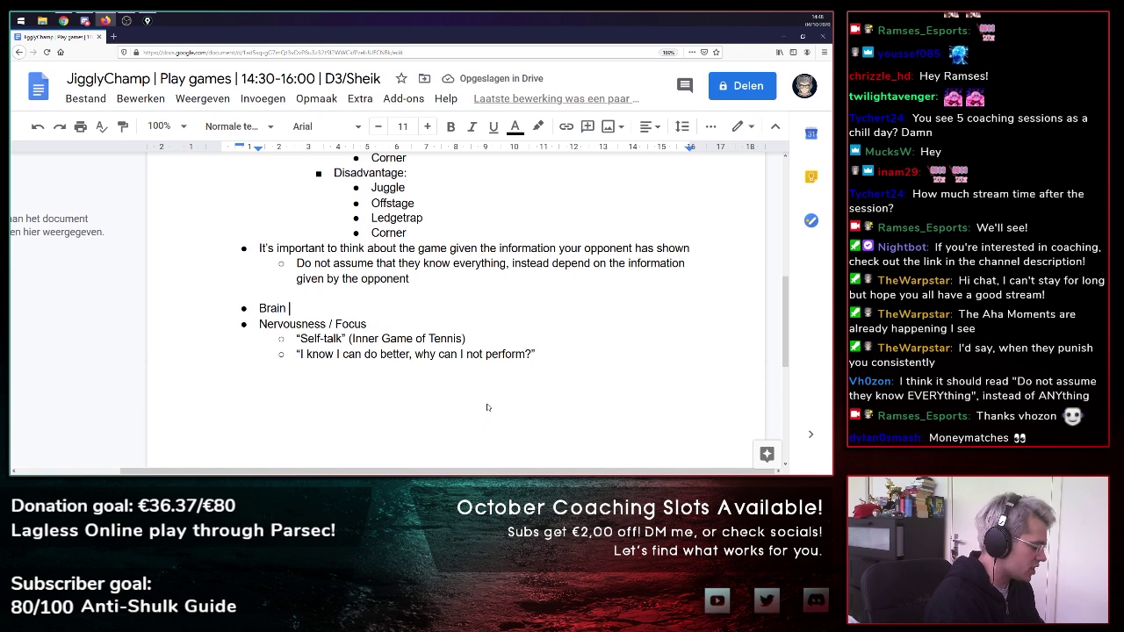
pyautogui.write('has two modes of th')
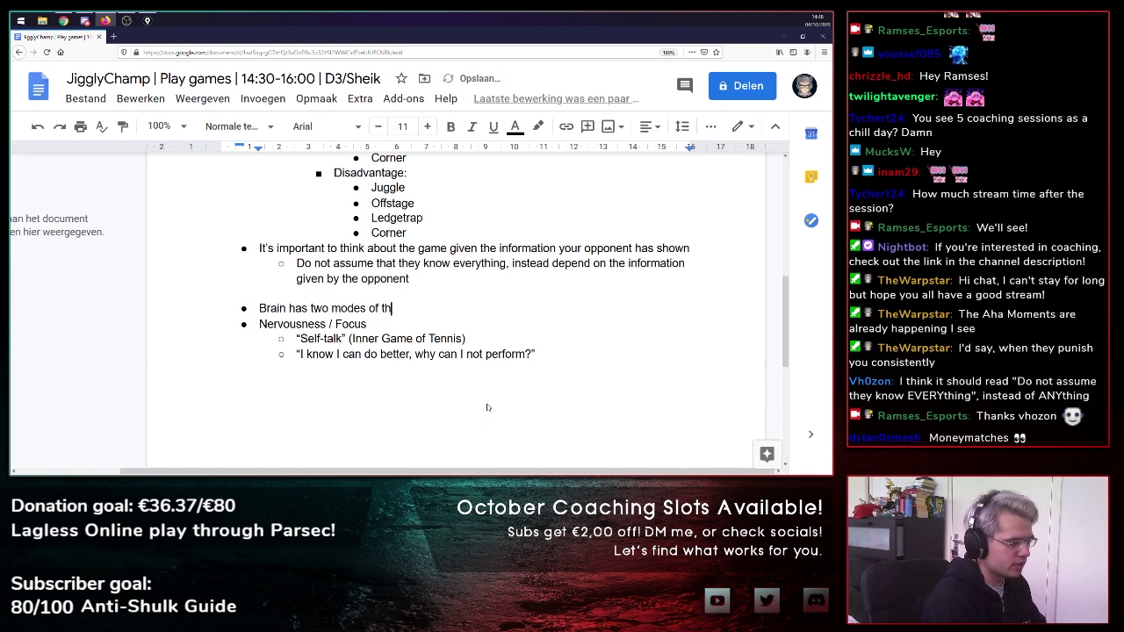
pyautogui.write('inking: System 1 ')
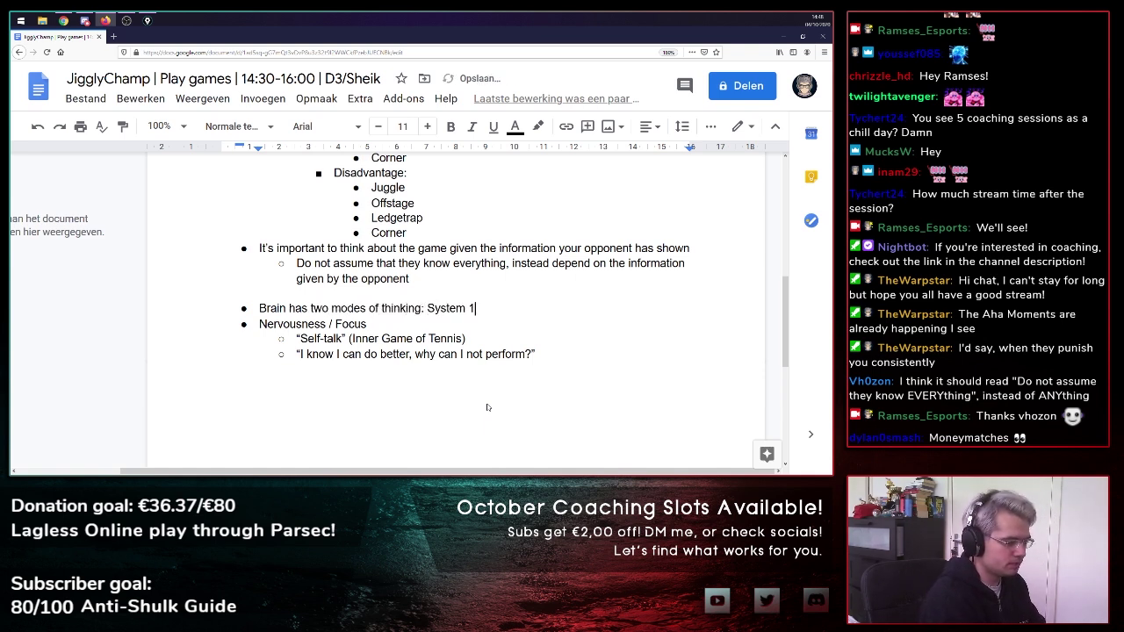
pyautogui.write('and System 2')
# - Add the sub-bullet "System 1: Fast and inaccurate" under the point about the two modes of thinking
pyautogui.press('Return')
pyautogui.press('Tab')
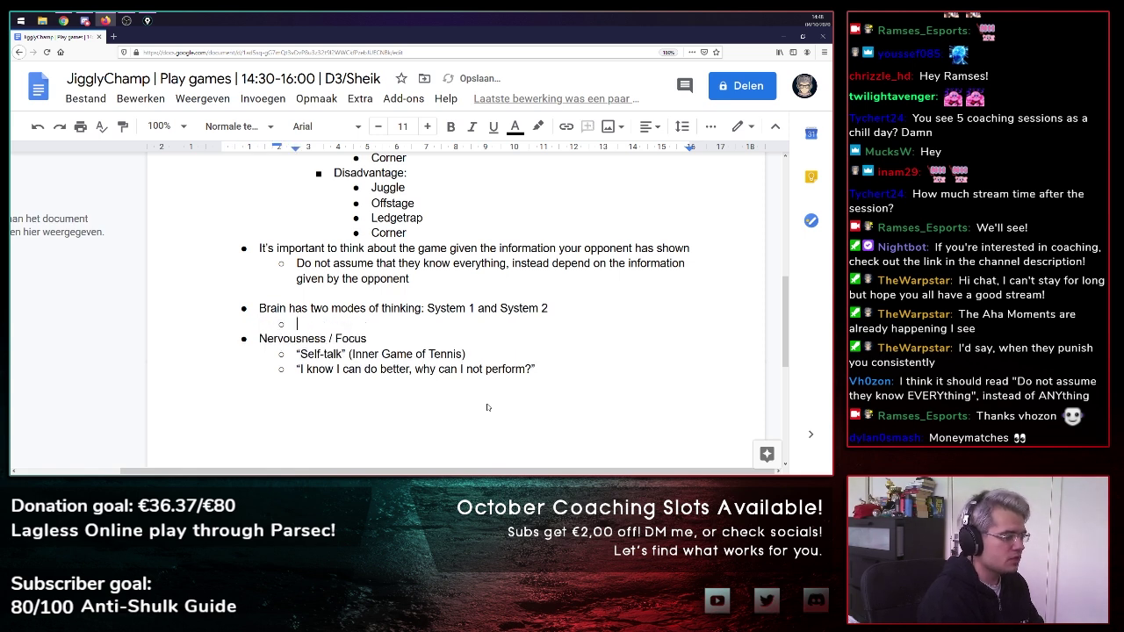
pyautogui.write('System 1:')
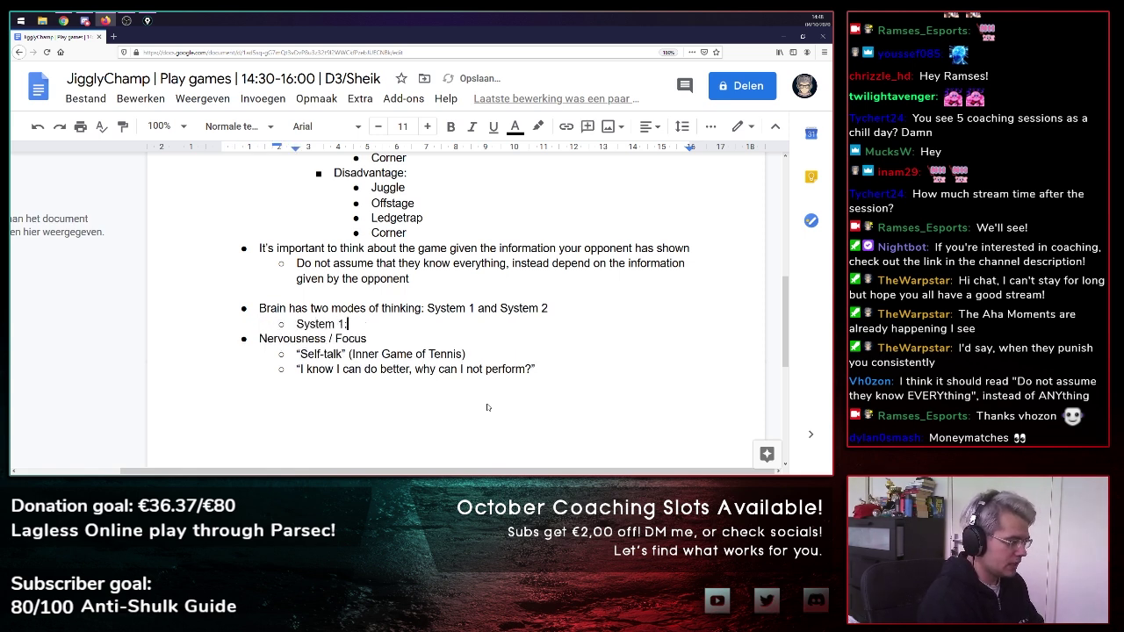
pyautogui.write(' Fast and inaccu')
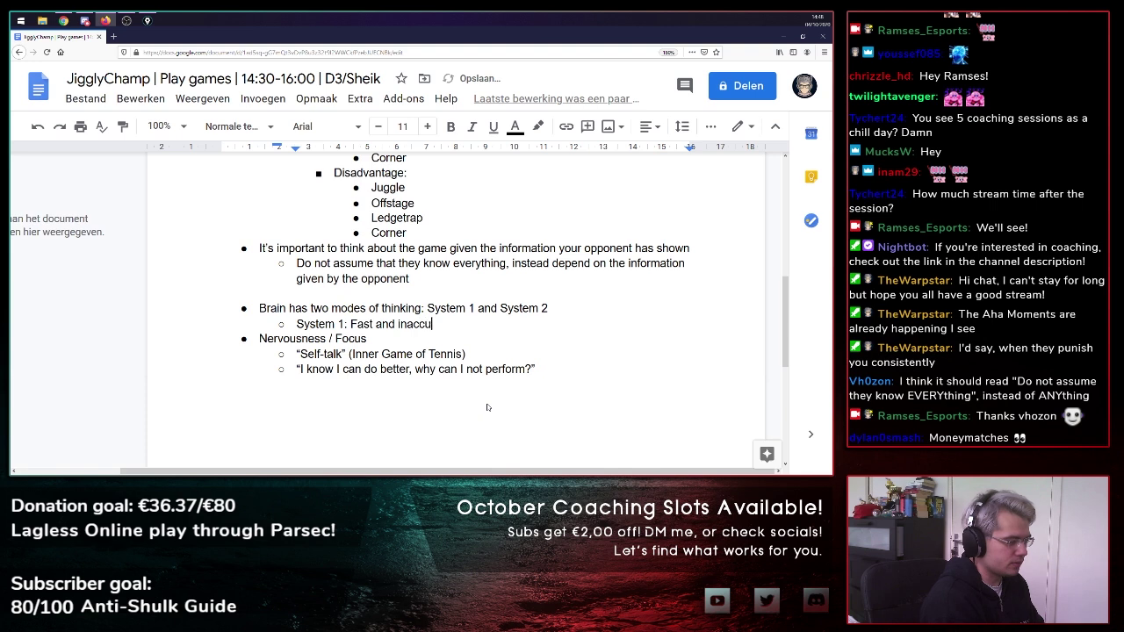
pyautogui.write('rate')
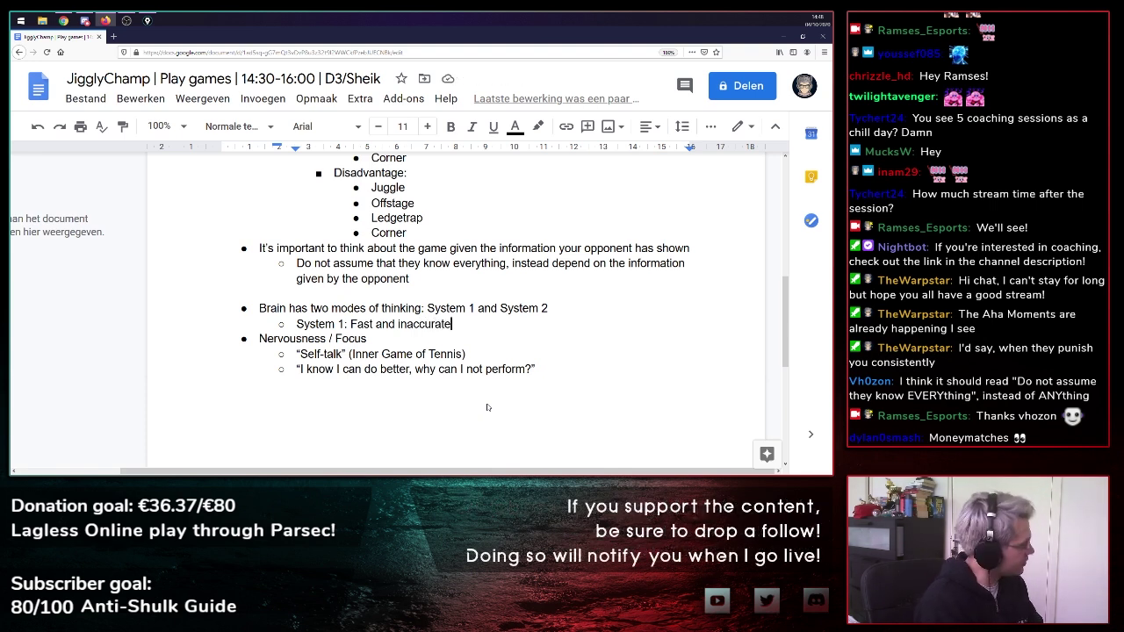
# - Add the sub-bullet "System 2: Slow and accurate" below the System 1 line
pyautogui.press('Return')
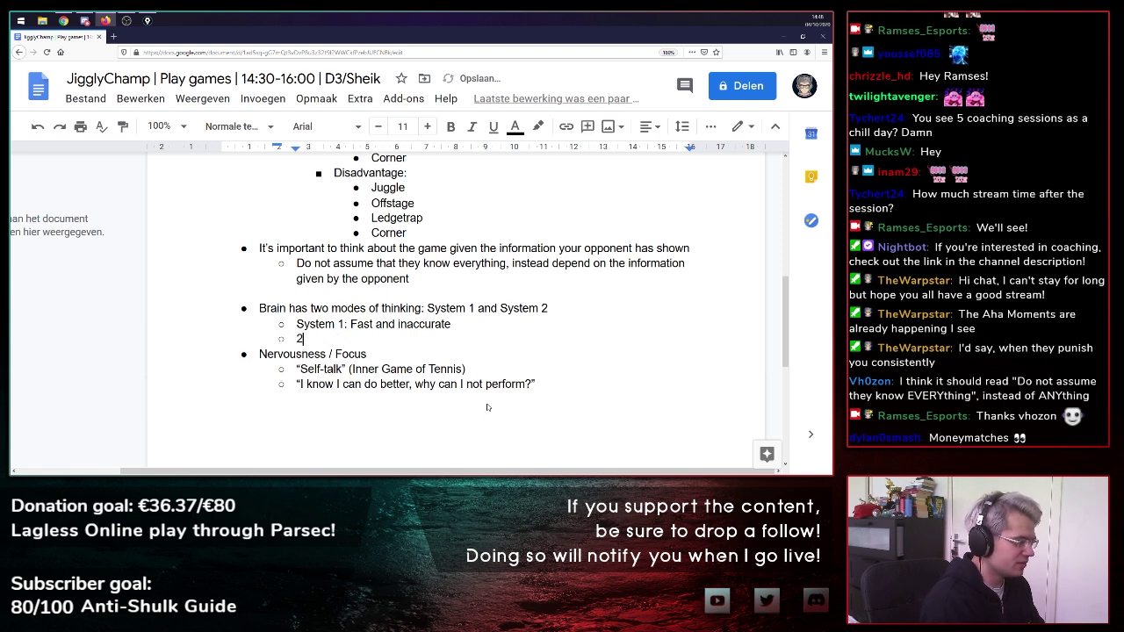
pyautogui.write('System 2: ')
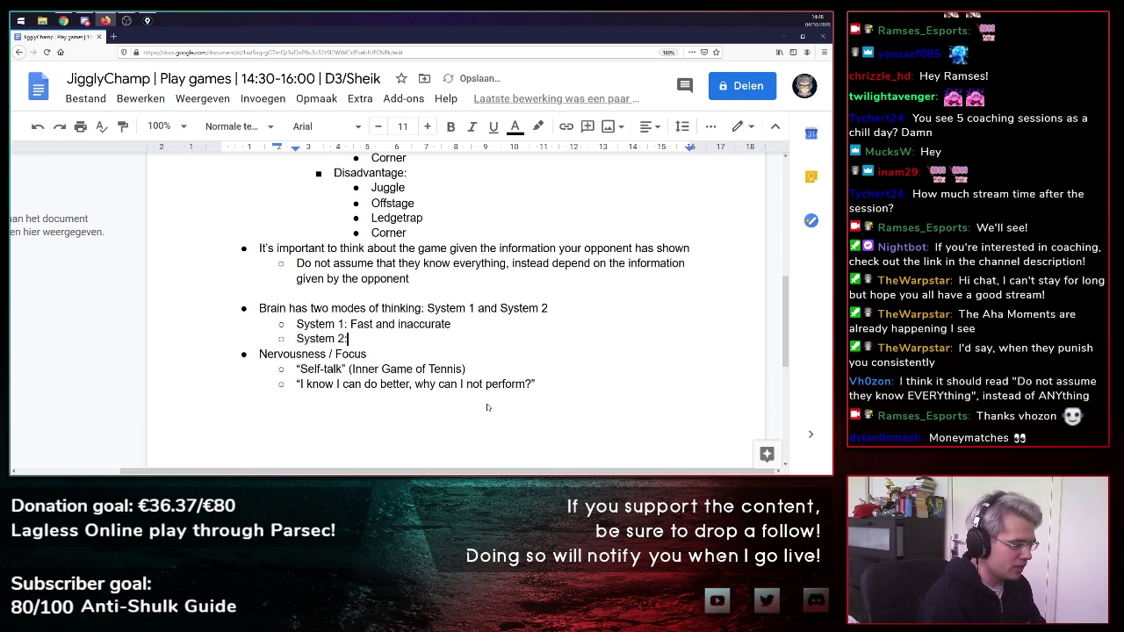
pyautogui.write('Slow ')
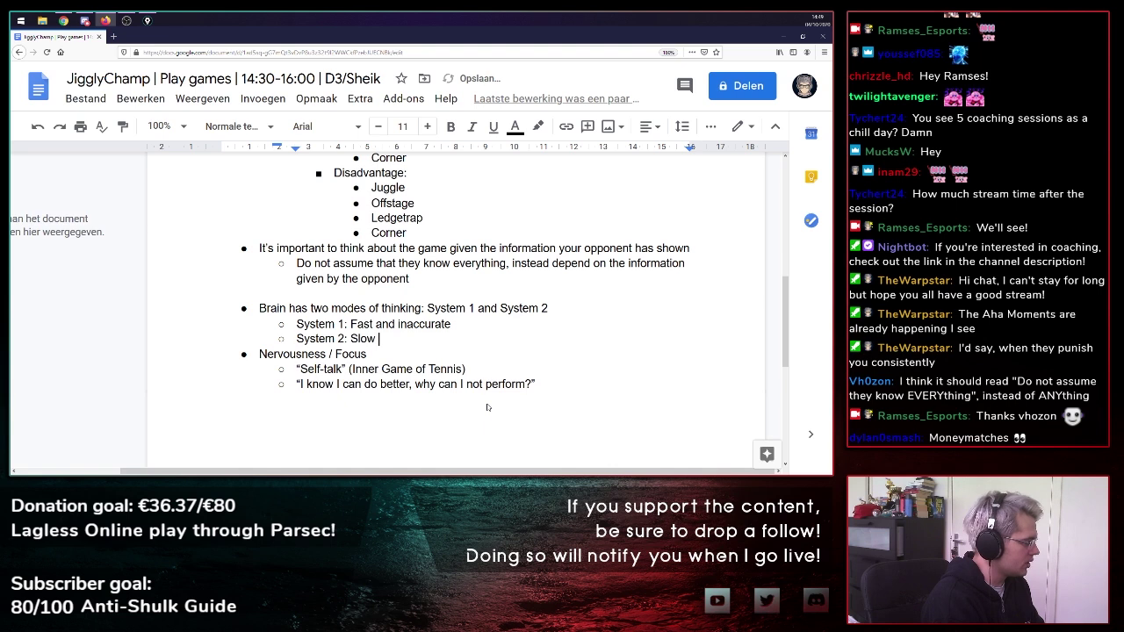
pyautogui.write('and deliberate')
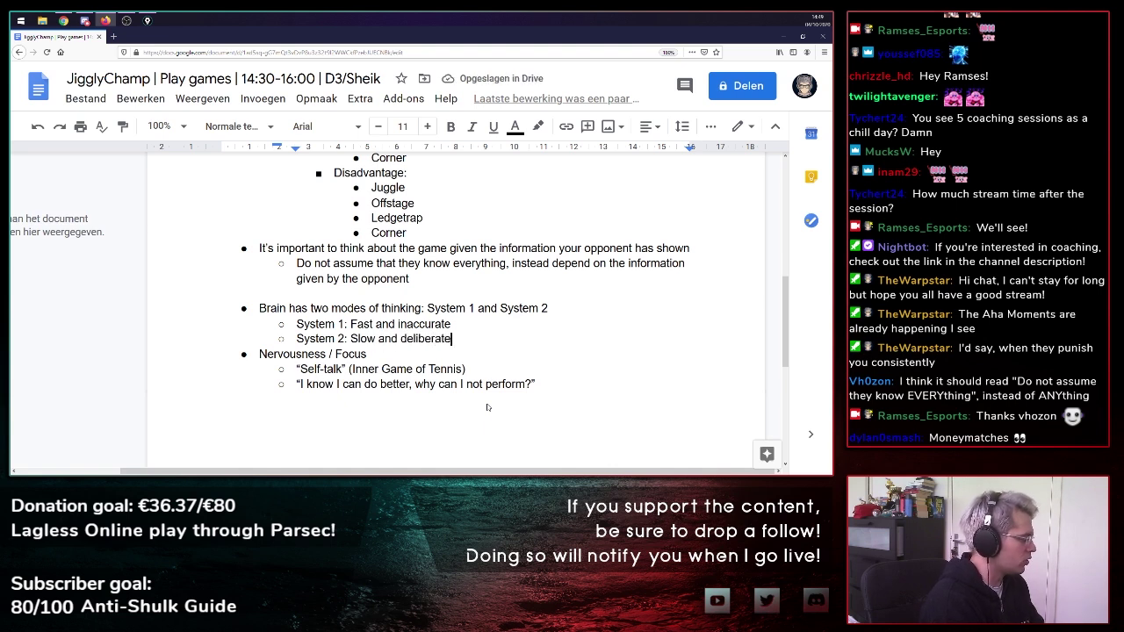
pyautogui.hotkey('ctrl', 'BackSpace')
pyautogui.write('accurate')
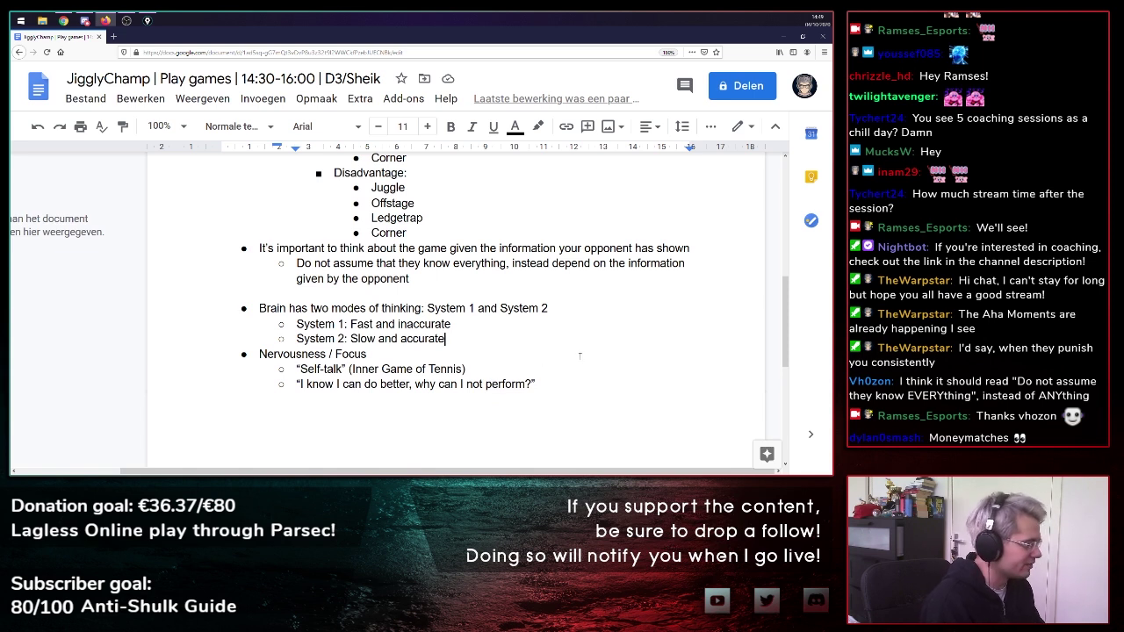
pyautogui.click(473, 325)
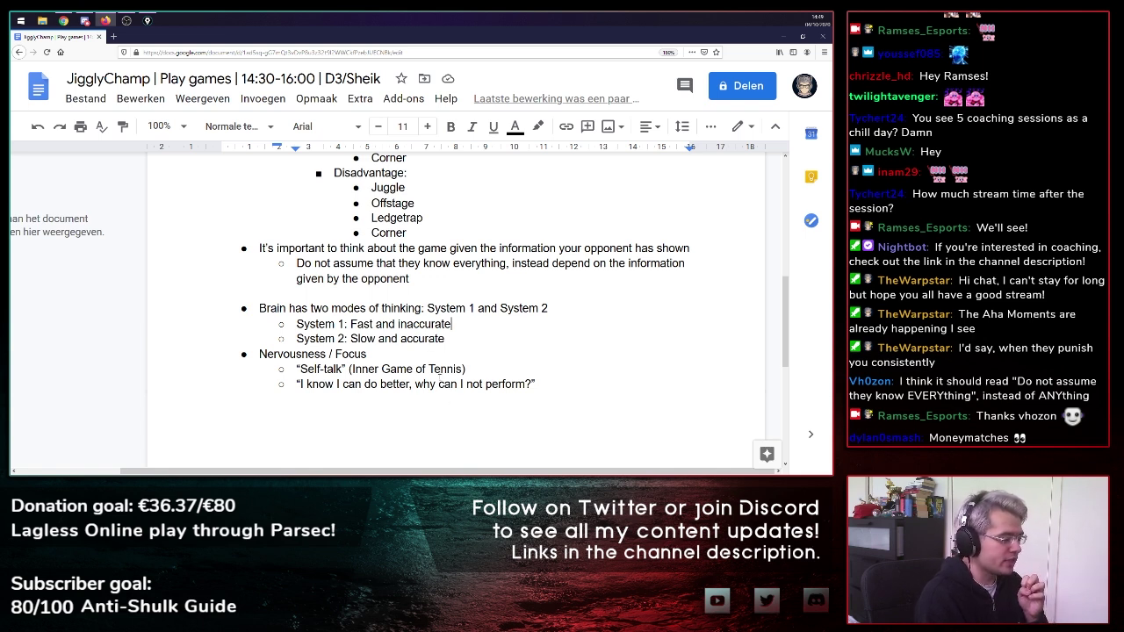
pyautogui.moveTo(287, 384); pyautogui.dragTo(572, 384)
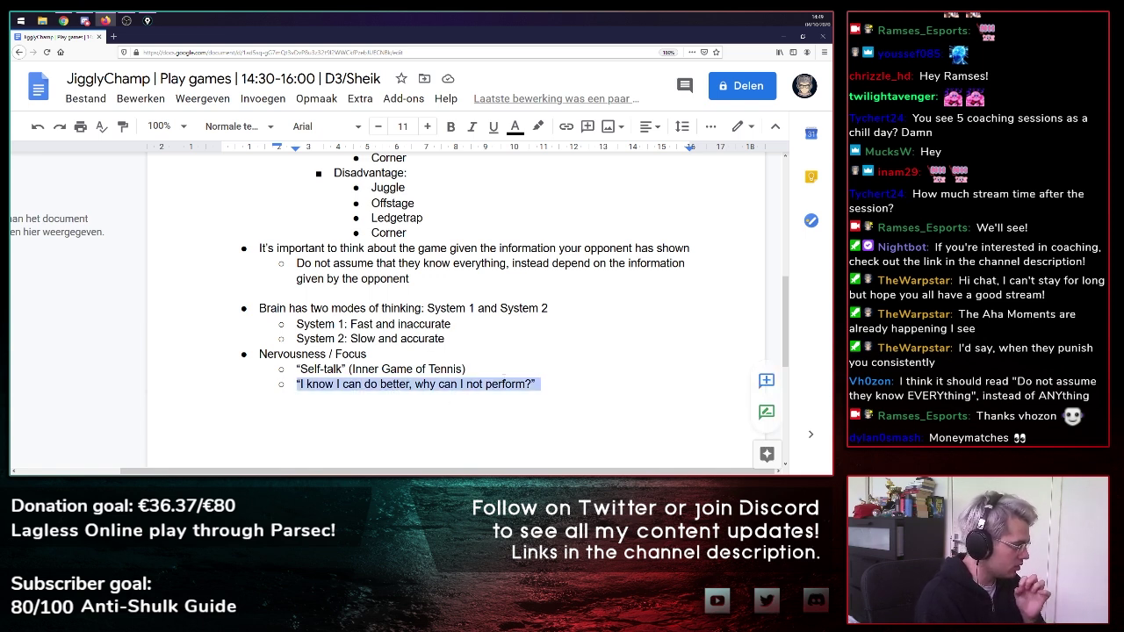
pyautogui.moveTo(456, 338); pyautogui.dragTo(279, 341)
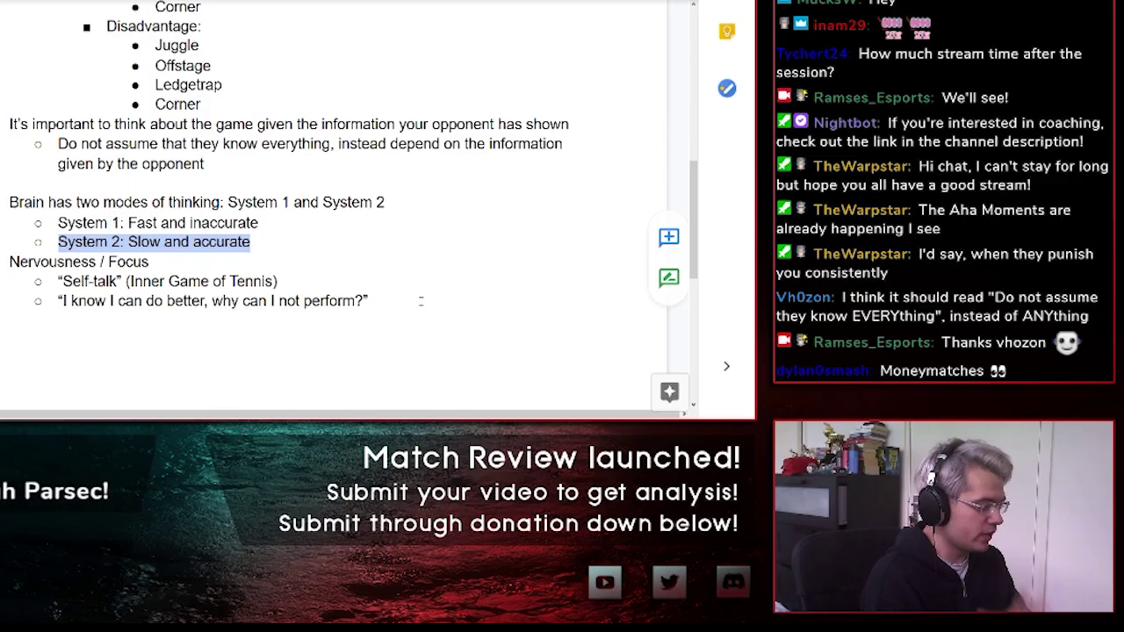
# - Add the nested sub-bullet "Autopilot" under "System 1: Fast and inaccurate"
pyautogui.click(579, 374)
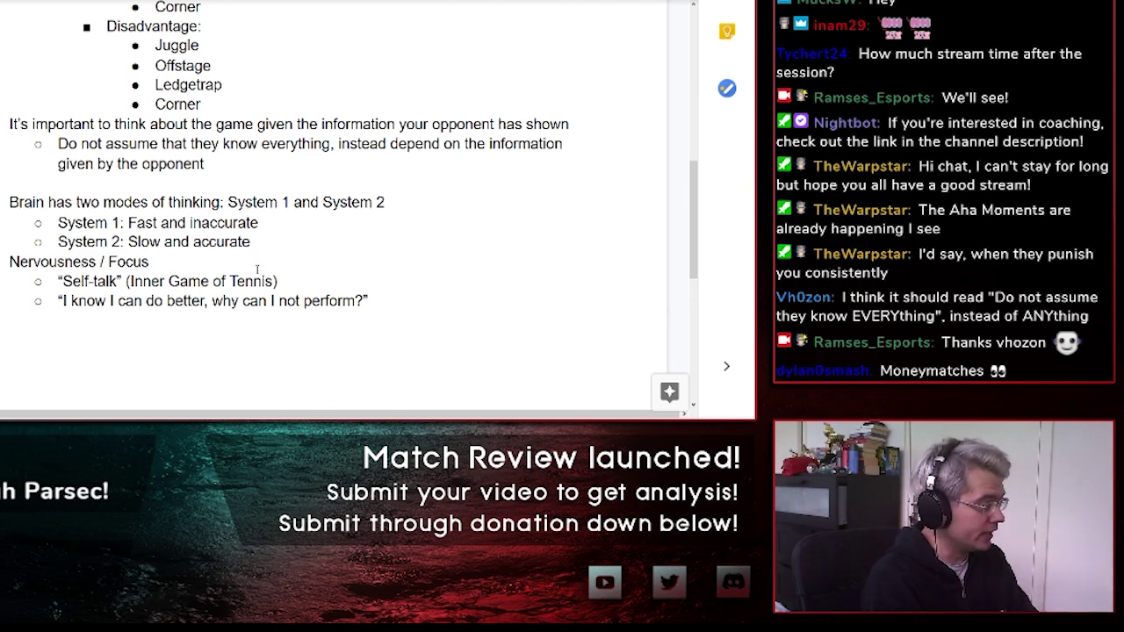
pyautogui.press('Return')
pyautogui.press('Tab')
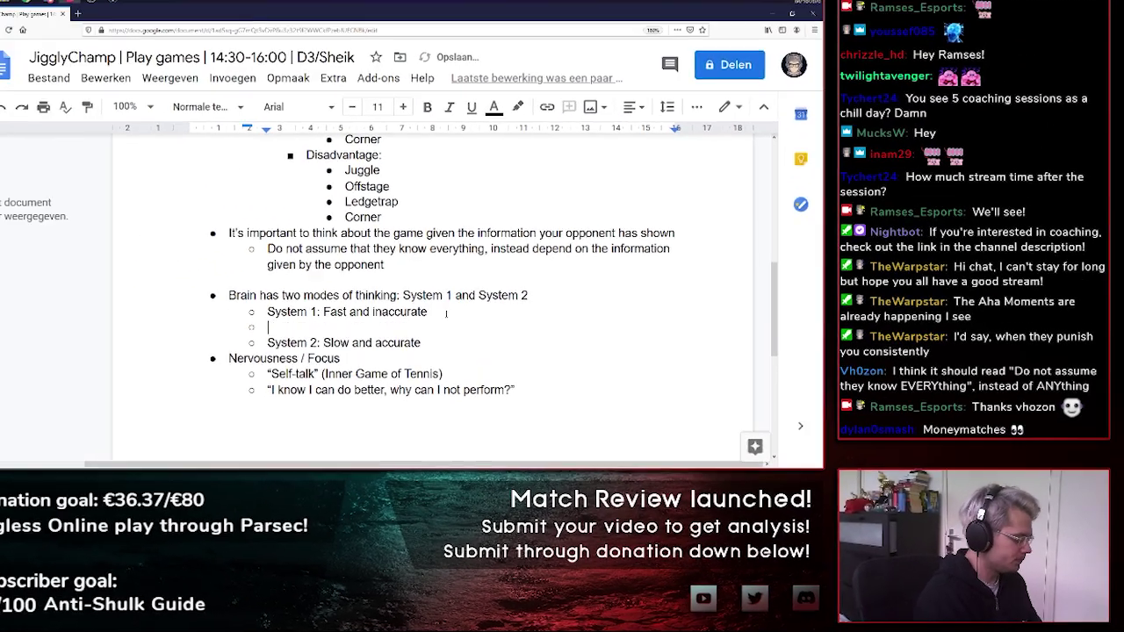
pyautogui.write('Autopilot')
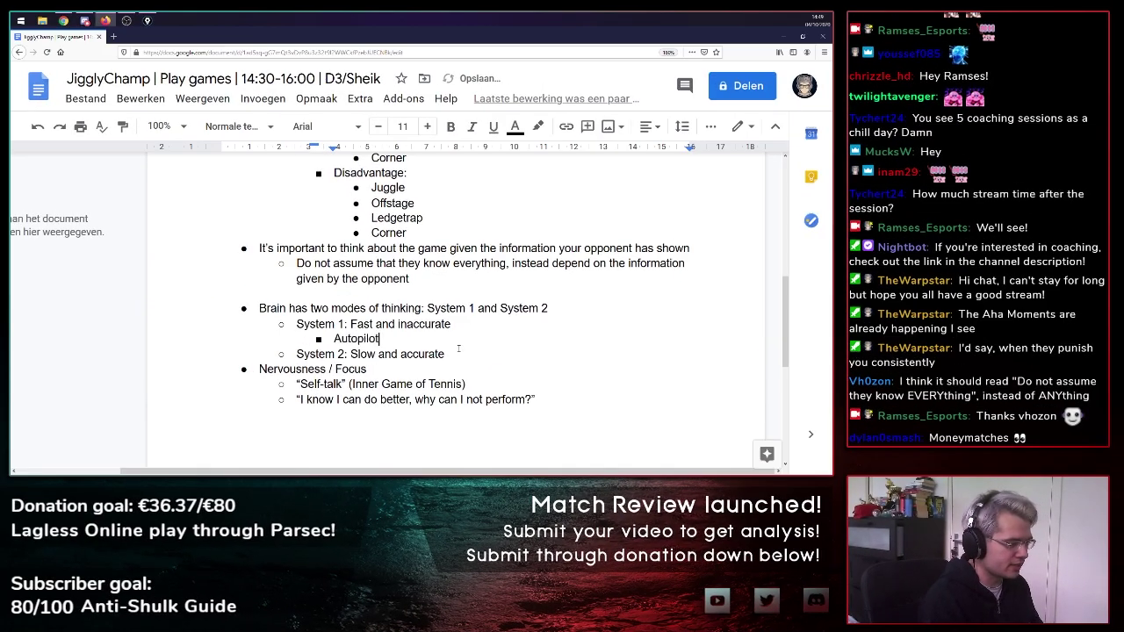
# - Add the nested sub-bullet "Deliberate pilot" under "System 2: Slow and accurate"
pyautogui.click(458, 349)
pyautogui.press('Return')
pyautogui.press('Tab')
pyautogui.write('Deliberate')
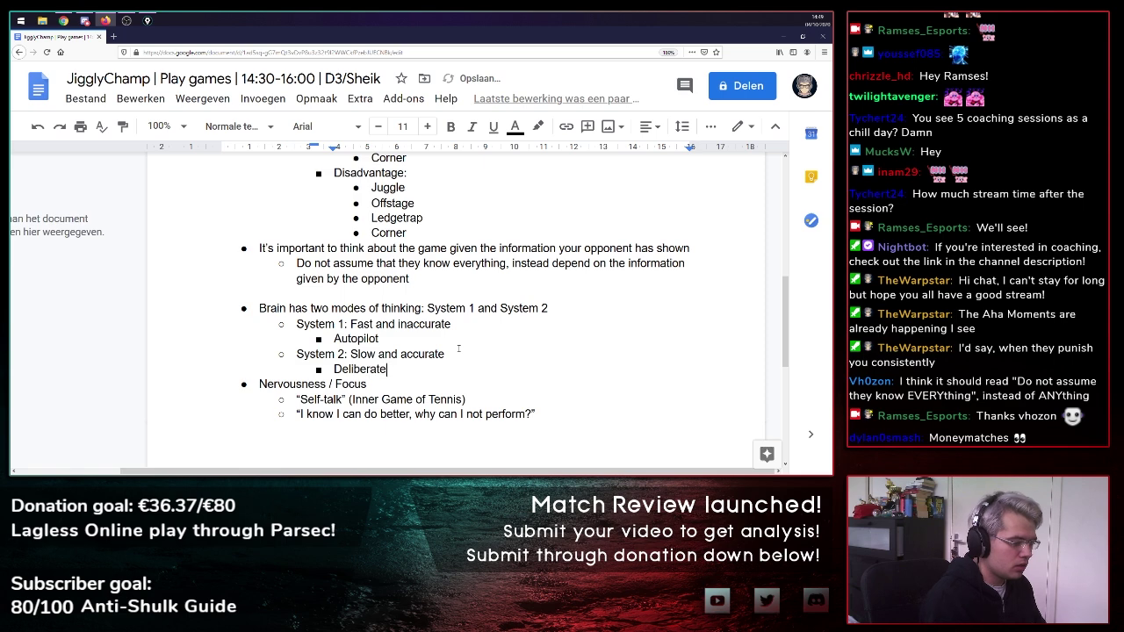
pyautogui.write(' pilot')
pyautogui.scroll(-3, 457, 340)
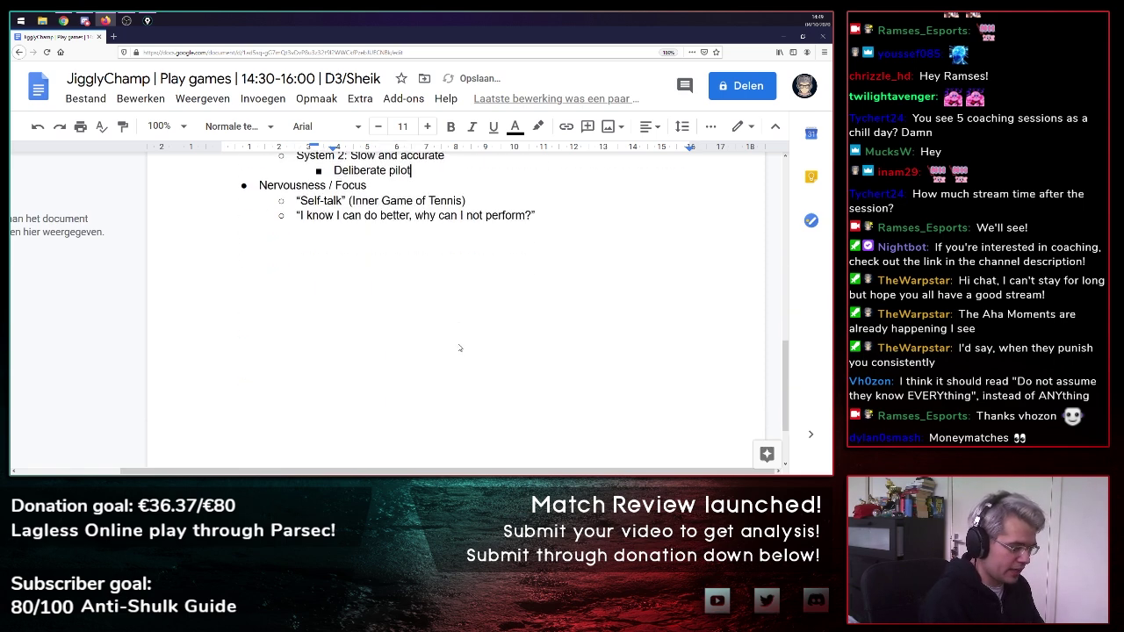
# - Add the nested sub-bullet "Information synchronization" under "Self-talk" (Inner Game of Tennis)
pyautogui.scroll(1, 452, 311)
pyautogui.scroll(2, 501, 360)
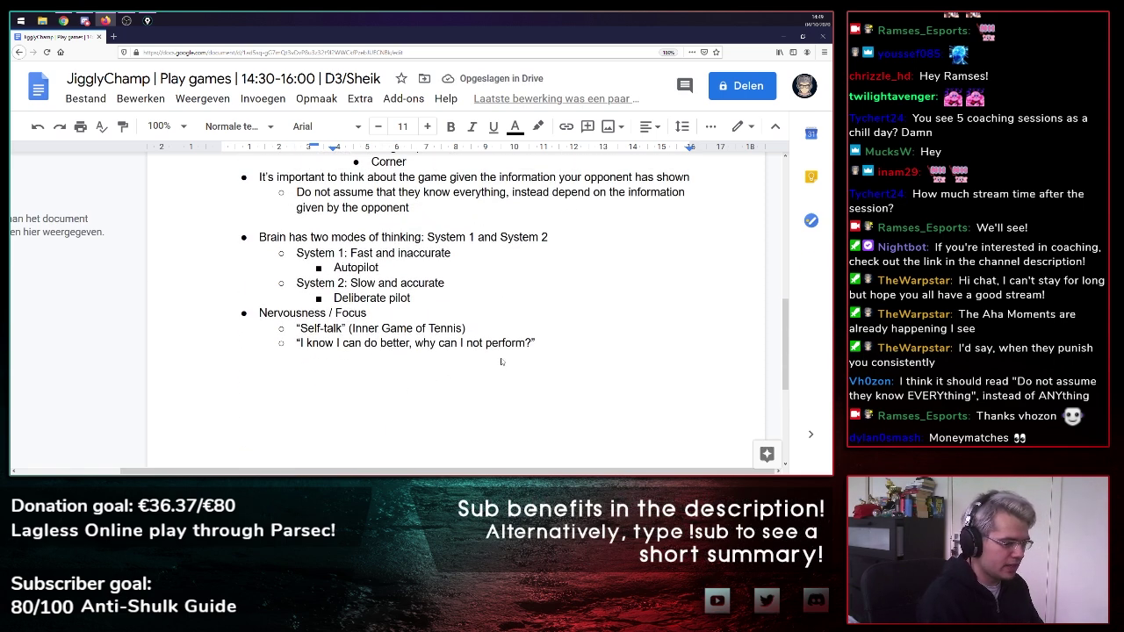
pyautogui.click(467, 328)
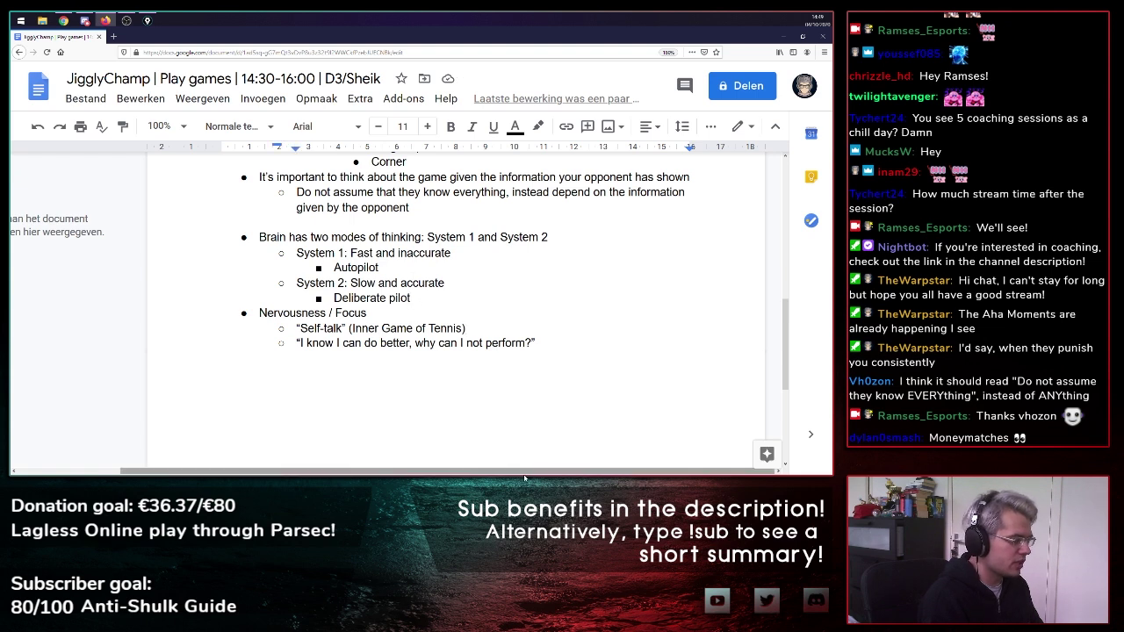
pyautogui.press('Return')
pyautogui.press('Tab')
pyautogui.write('Information sy')
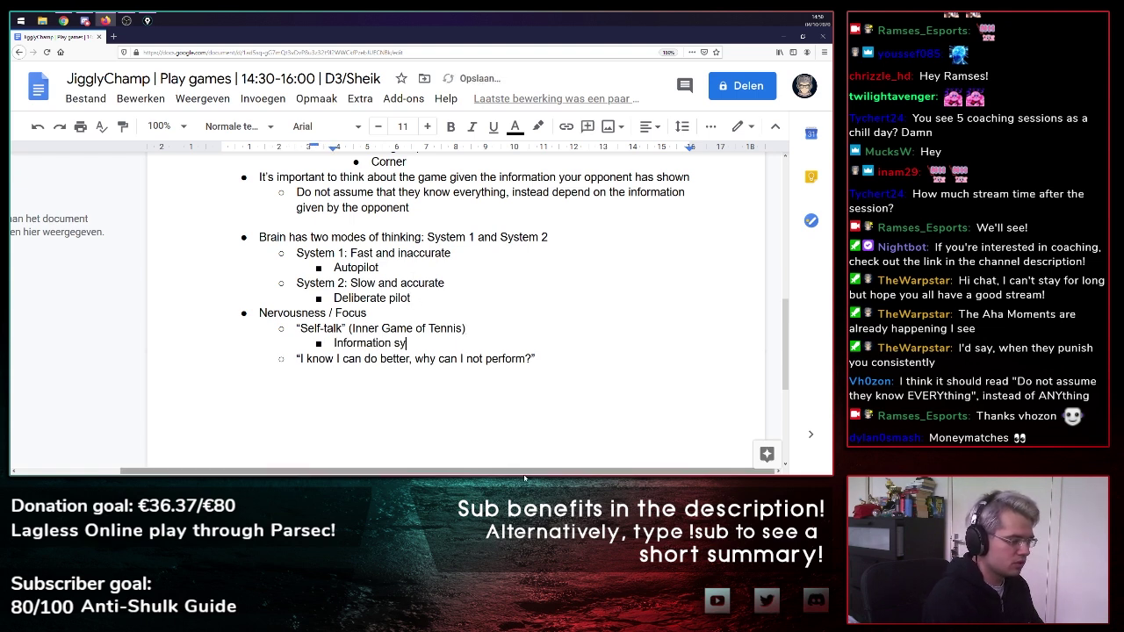
pyautogui.write('nchronization')
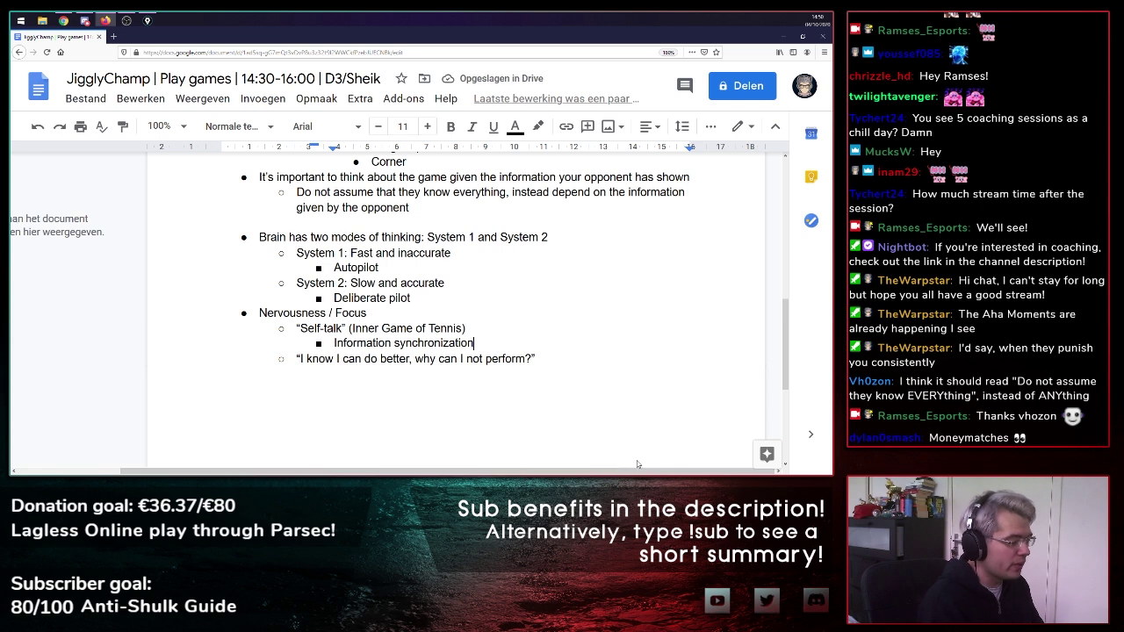
# - Create an empty top-level bullet below the Nervousness / Focus section, separated from it by a blank line
pyautogui.click(595, 356)
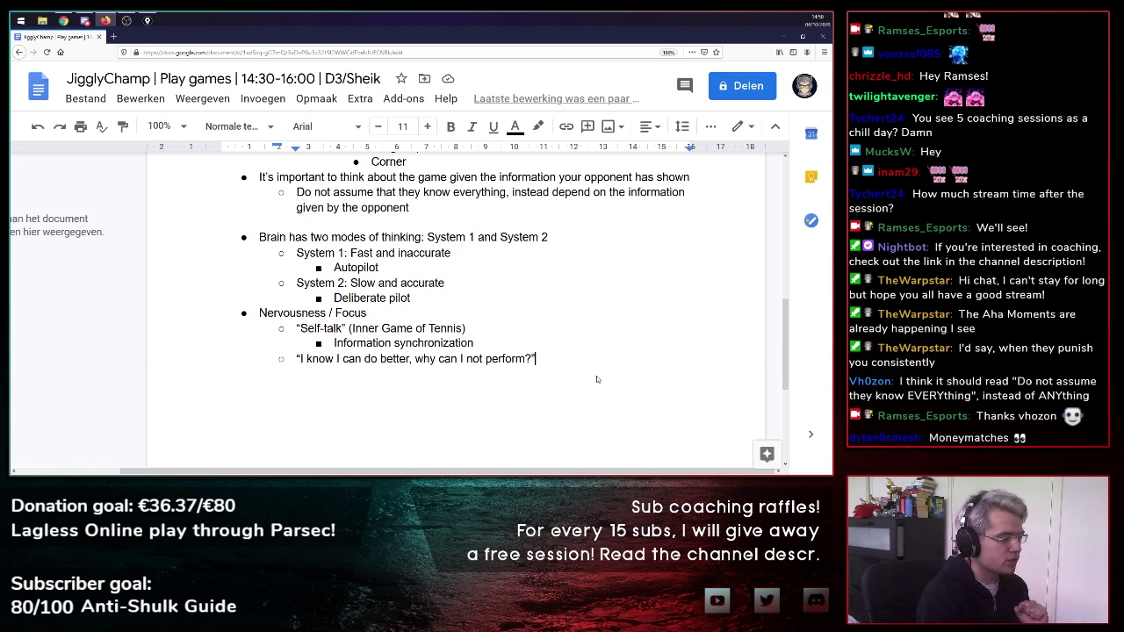
pyautogui.press('Return')
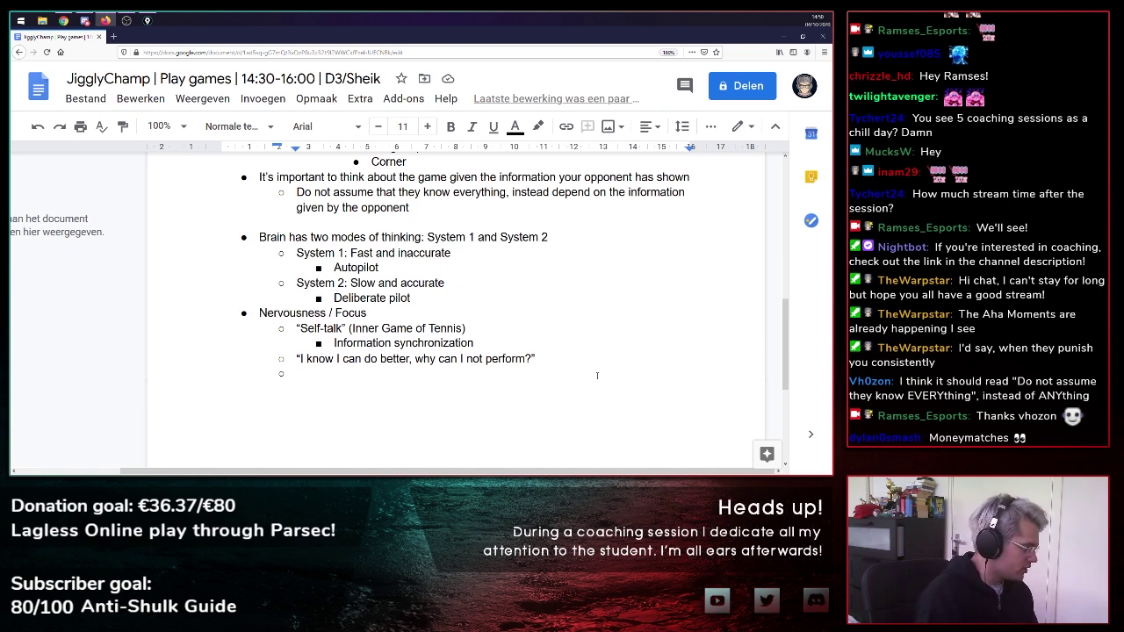
pyautogui.write('I')
pyautogui.press('BackSpace')
pyautogui.hotkey('shift', 'Tab')
pyautogui.press('BackSpace')
pyautogui.click(710, 125)
pyautogui.click(629, 154)
# - Add the sub-bullet "Solutions:" at the end of the Nervousness / Focus section, with an empty nested bullet under it
pyautogui.click(550, 354)
pyautogui.press('Return')
pyautogui.write('Solutions:')
pyautogui.press('Return')
pyautogui.press('Tab')
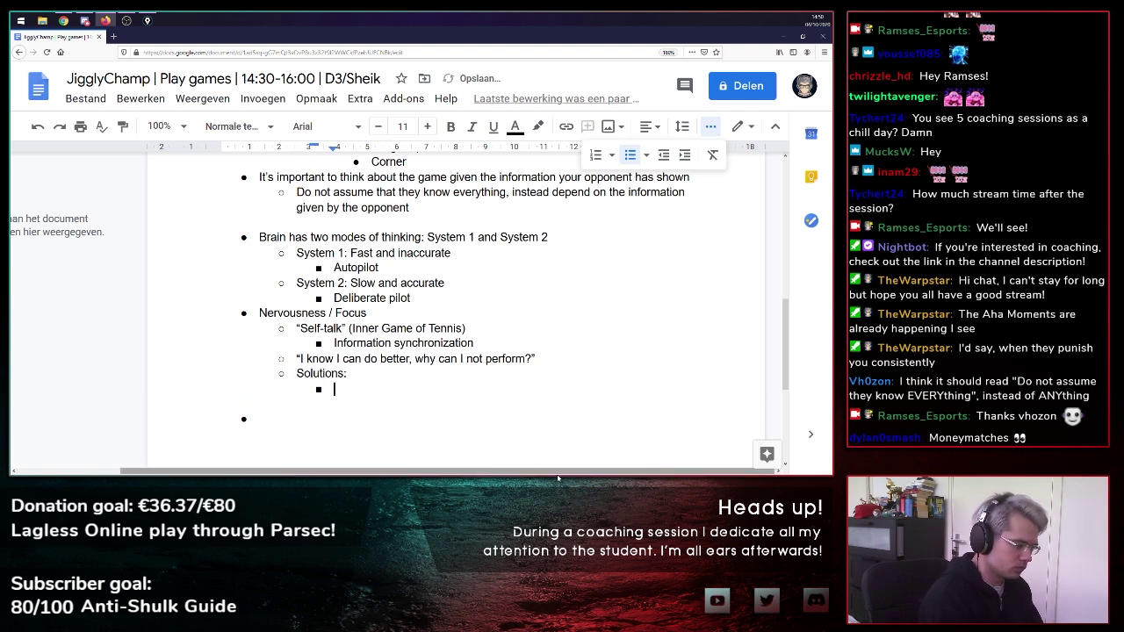
# - Enter "Goal:" in the empty top-level bullet and start an empty sub-bullet beneath it
pyautogui.click(288, 434)
pyautogui.write('Goal:')
pyautogui.press('Return')
pyautogui.press('Tab')
pyautogui.scroll(-1, 378, 365)
pyautogui.click(318, 364)
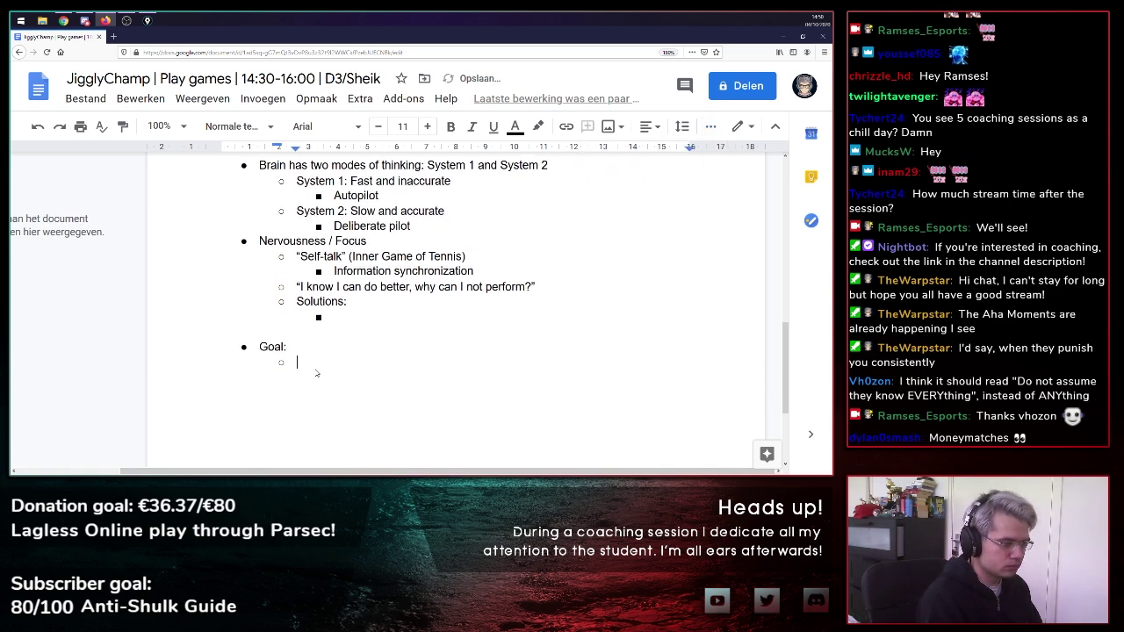
# - Write “I want to exceed my limits” in quotation marks as the first sub-bullet under Goal
pyautogui.write('"I want to keep')
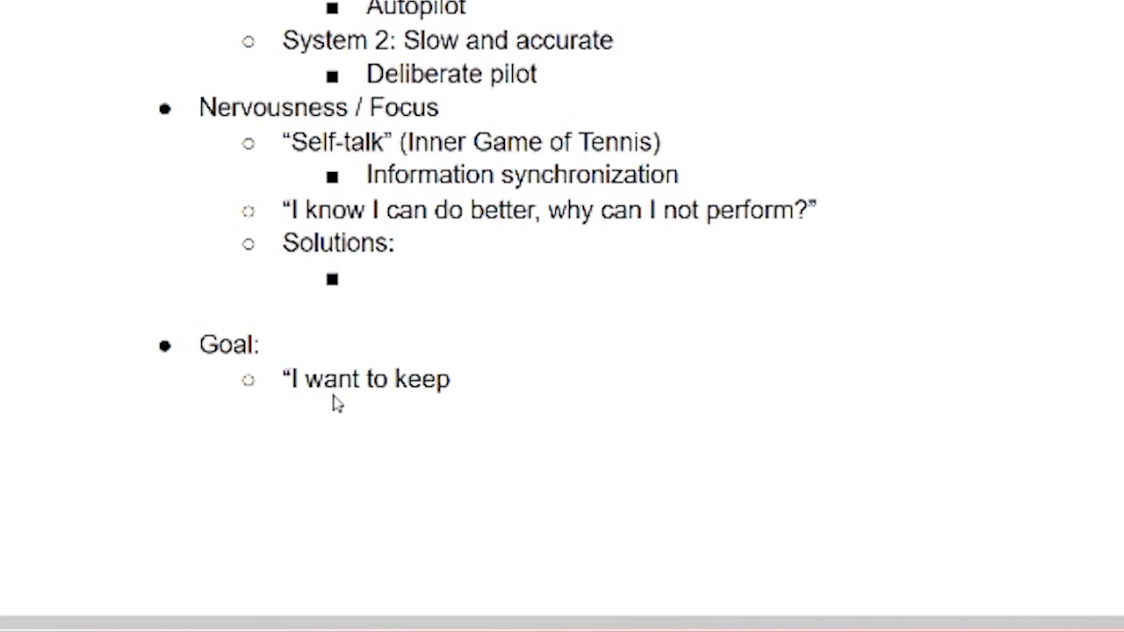
pyautogui.press('BackSpace')
pyautogui.press('BackSpace')
pyautogui.press('BackSpace')
pyautogui.press('BackSpace')
pyautogui.press('BackSpace')
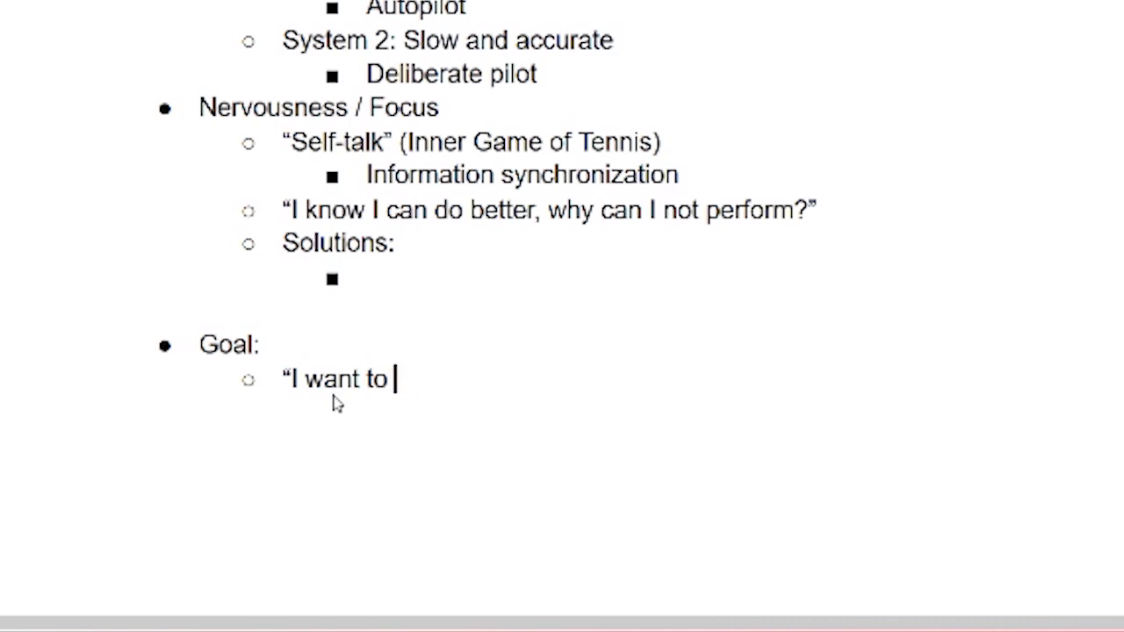
pyautogui.write('exceed my limits"')
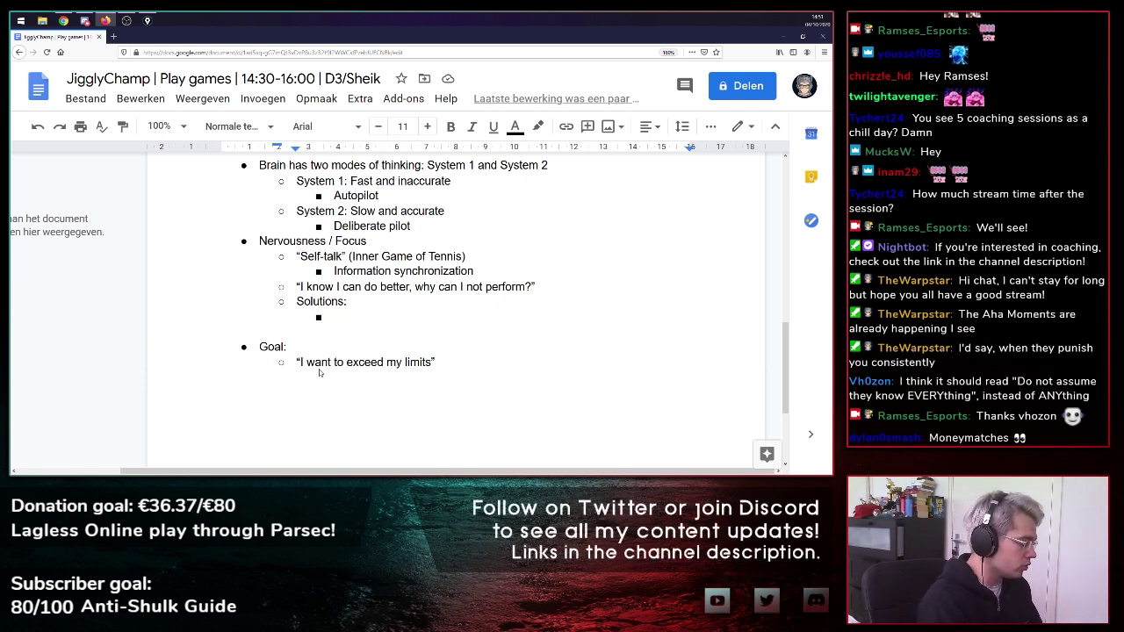
# - Add the quoted sub-bullet “I want to prove to myself that I've grown” under Goal
pyautogui.press('Return')
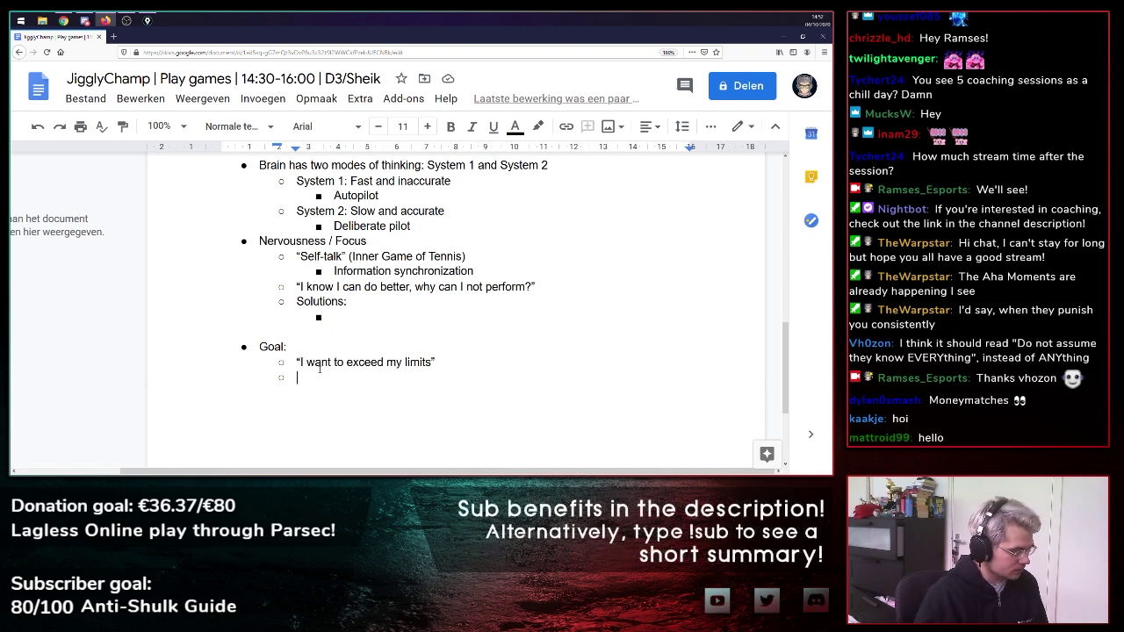
pyautogui.write('"I want t')
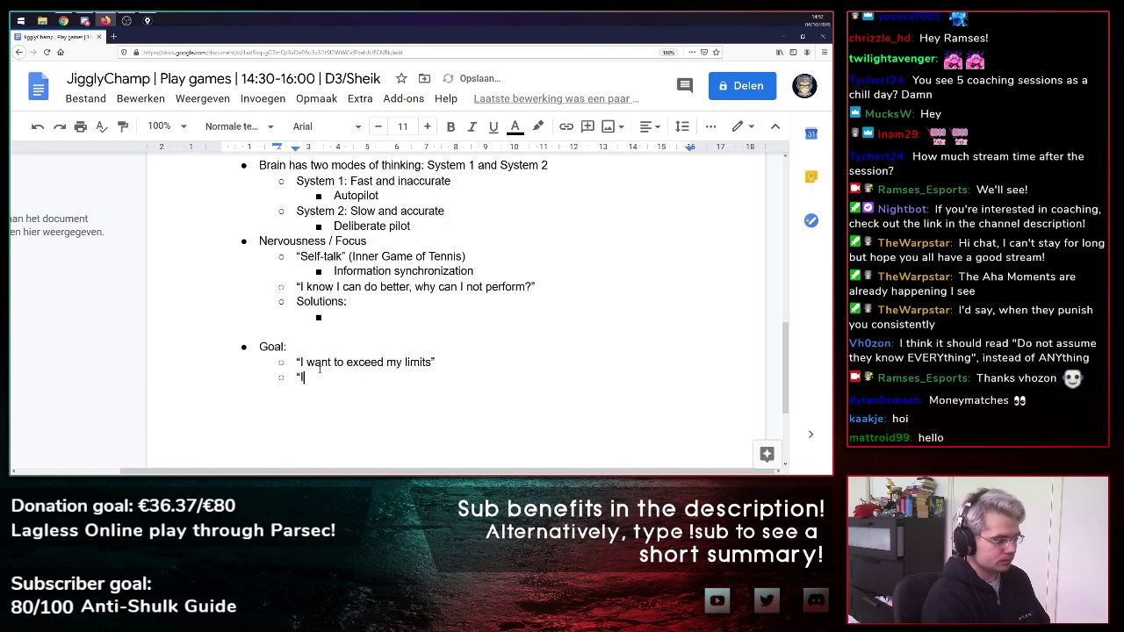
pyautogui.write('o prove to myself that')
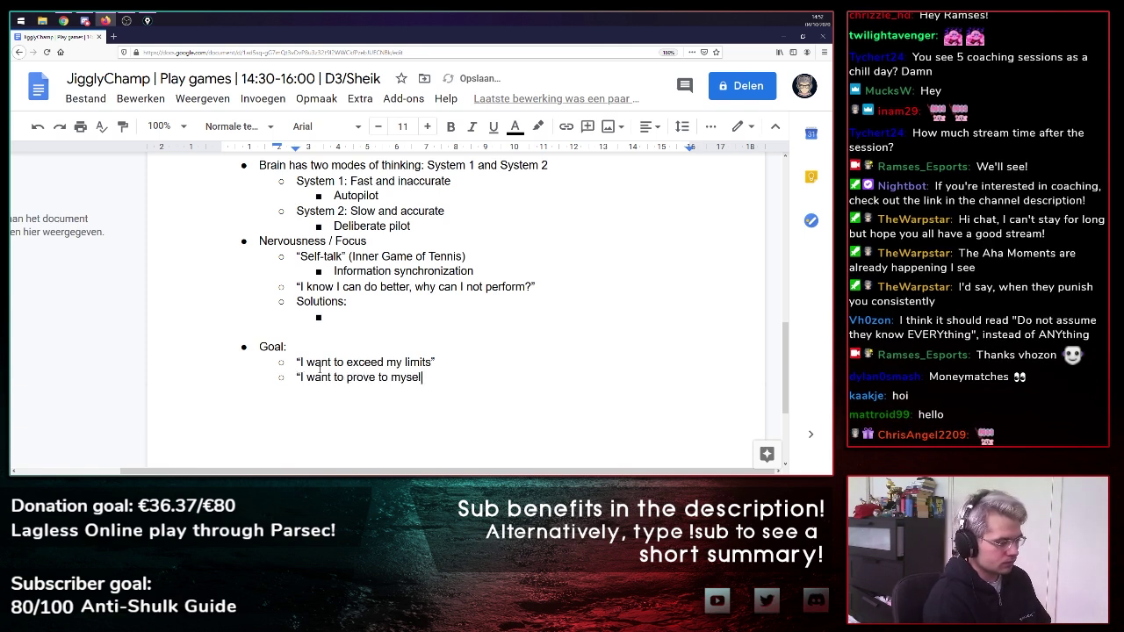
pyautogui.write(" I've grown”")
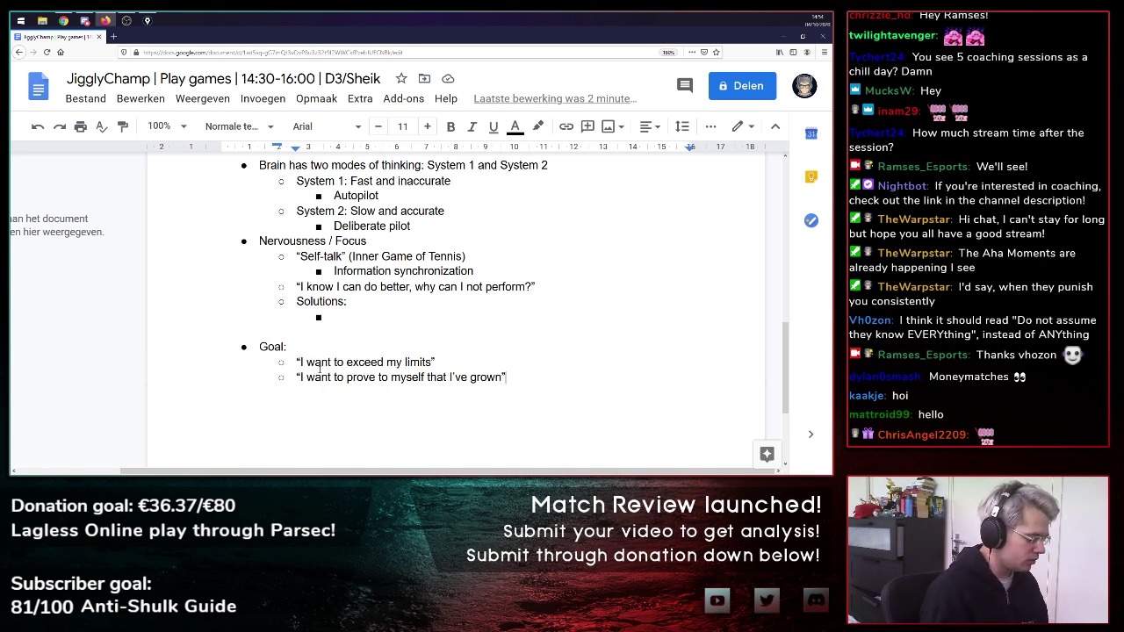
# - Add the quoted sub-bullet “I've grown and I want to prove it to others” as the third item under Goal
pyautogui.press('Return')
pyautogui.write('"I\'ve')
pyautogui.write(' grown and I want to prove')
pyautogui.write(' it')
pyautogui.write(' to others"')
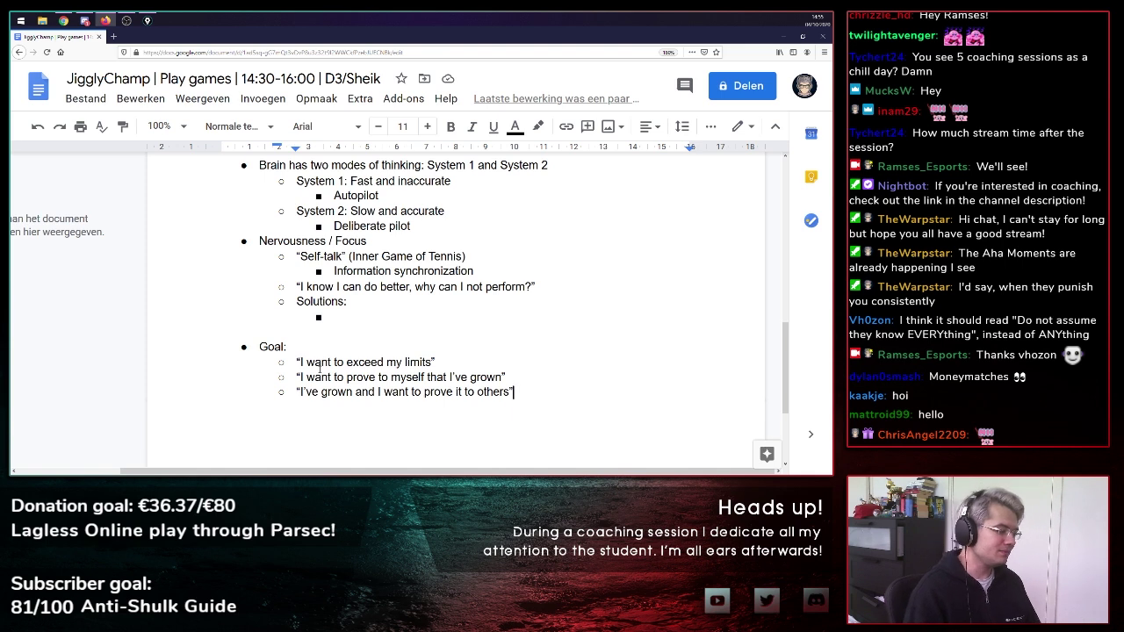
# - Strike through the Goal item “I want to prove to myself that I've grown”
pyautogui.tripleClick(319, 375)
pyautogui.hotkey('alt', 'shift', '5')
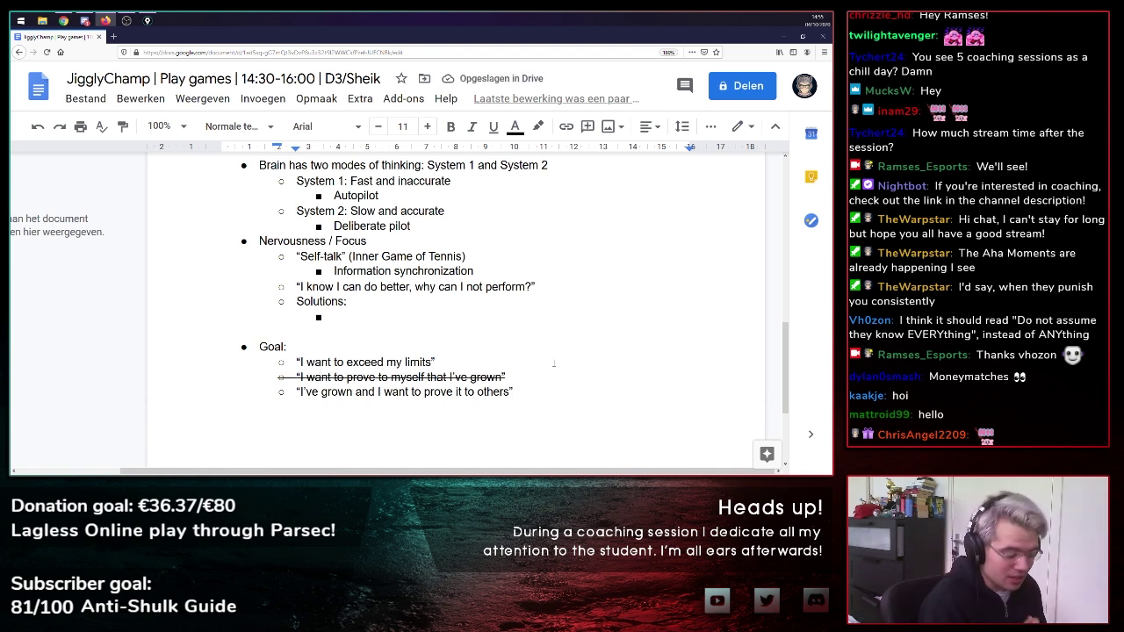
pyautogui.click(553, 363)
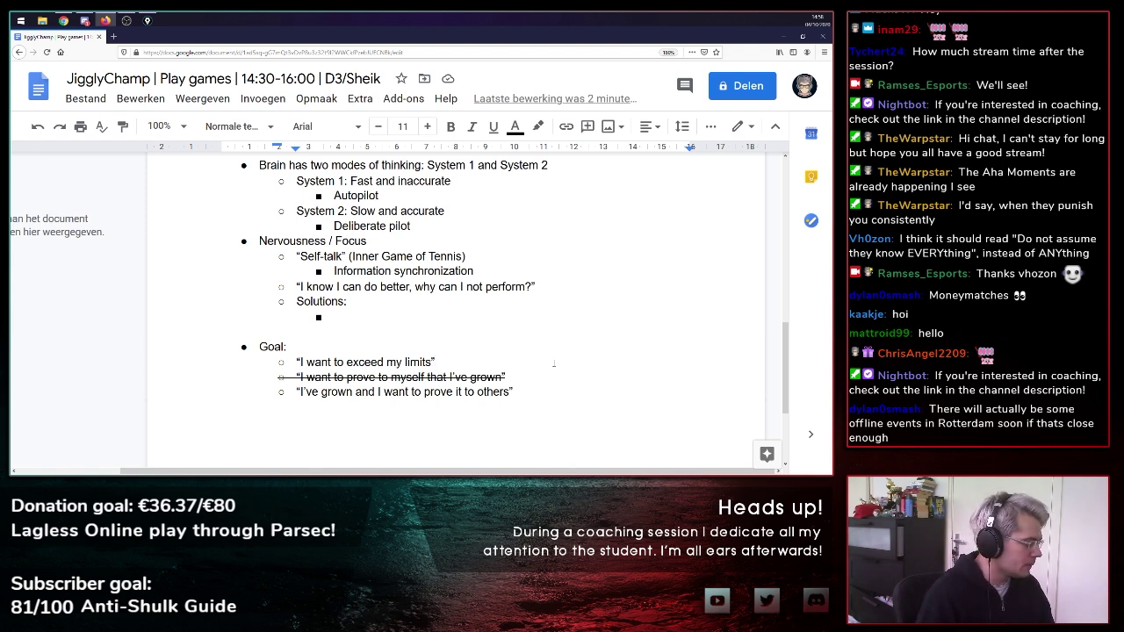
# - Start an empty sub-bullet at the end of the Goal list
pyautogui.hotkey('ctrl', 'End')
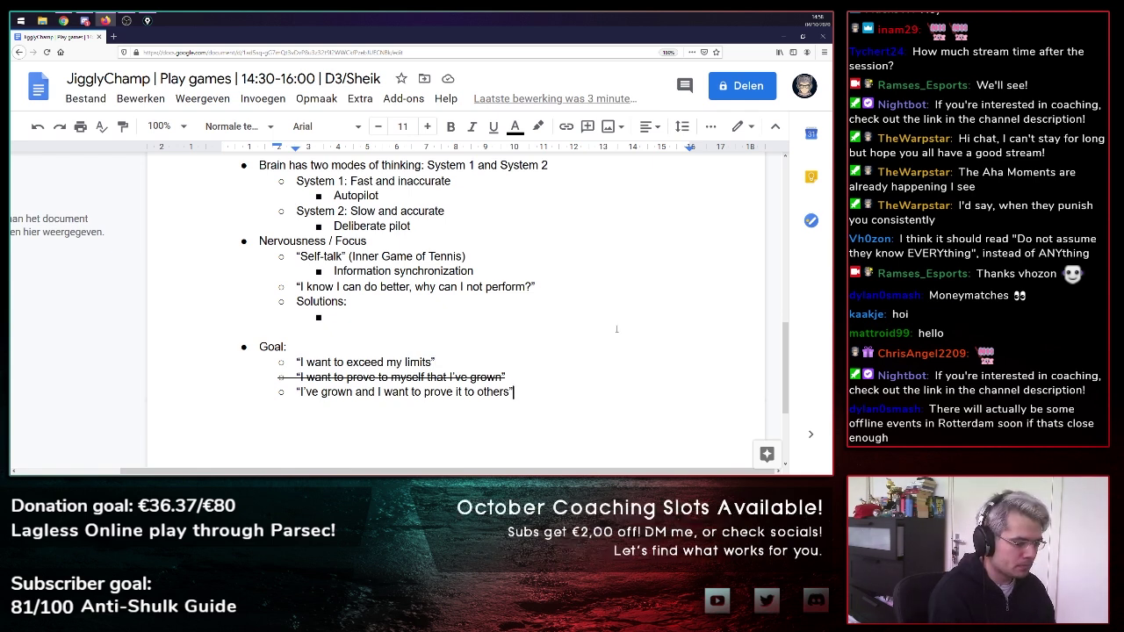
pyautogui.press('Return')
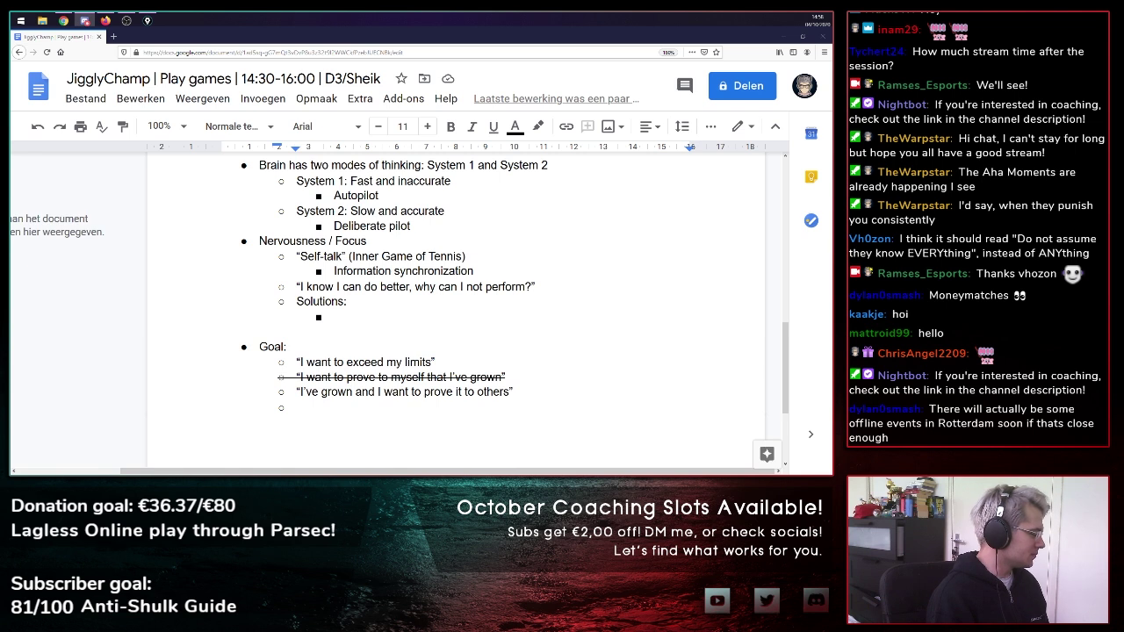
pyautogui.hotkey('alt', 'Tab')
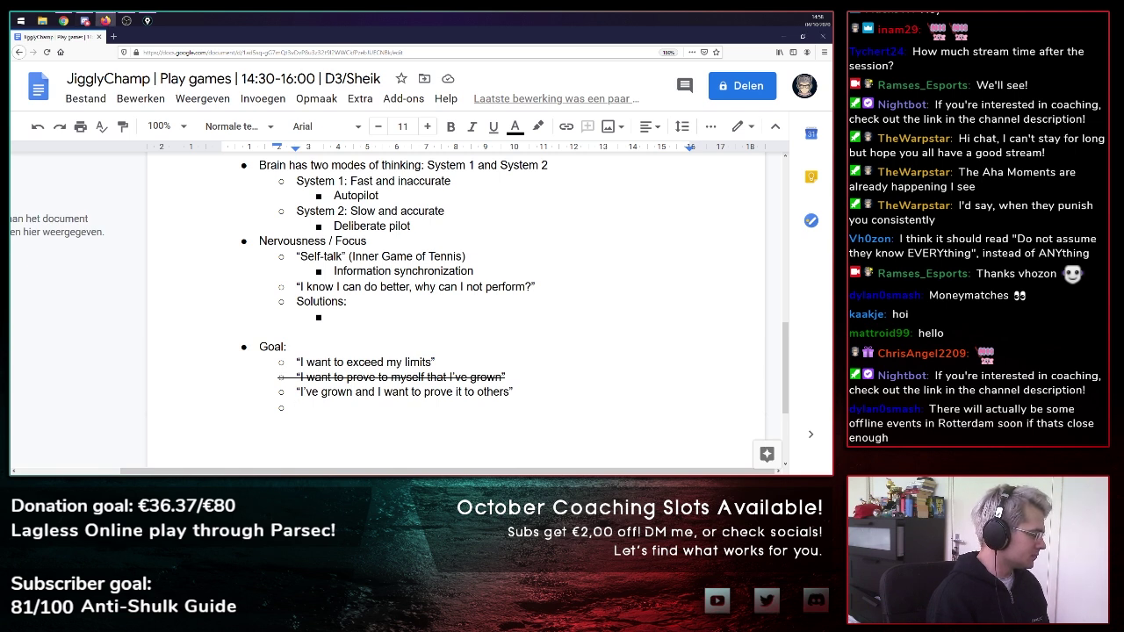
pyautogui.hotkey('alt', 'Tab')
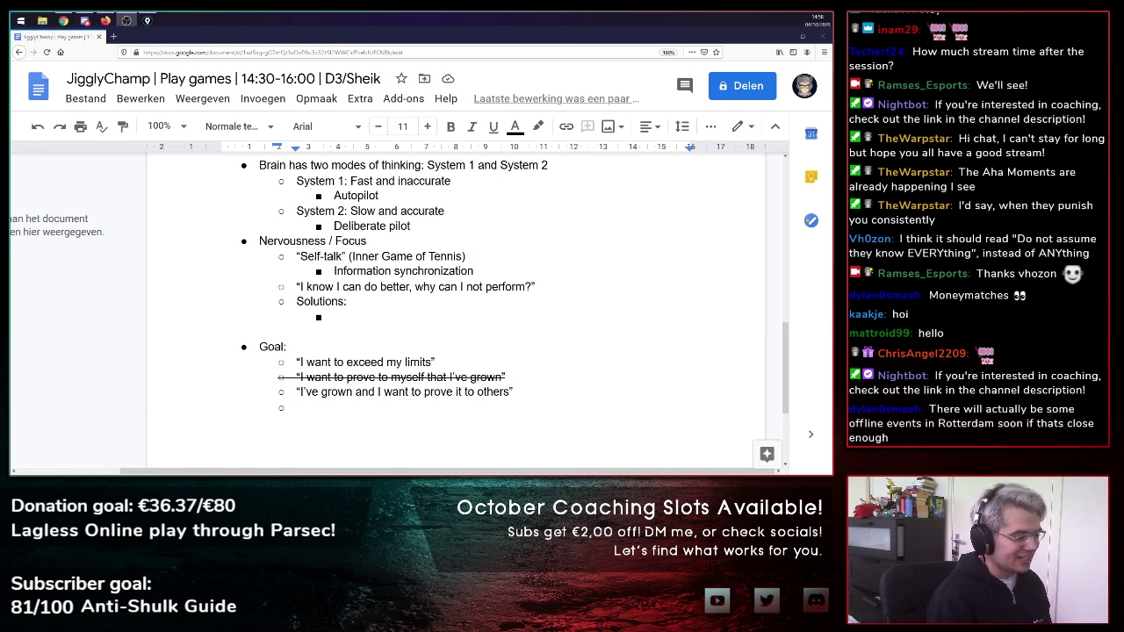
pyautogui.hotkey('alt', 'Tab')
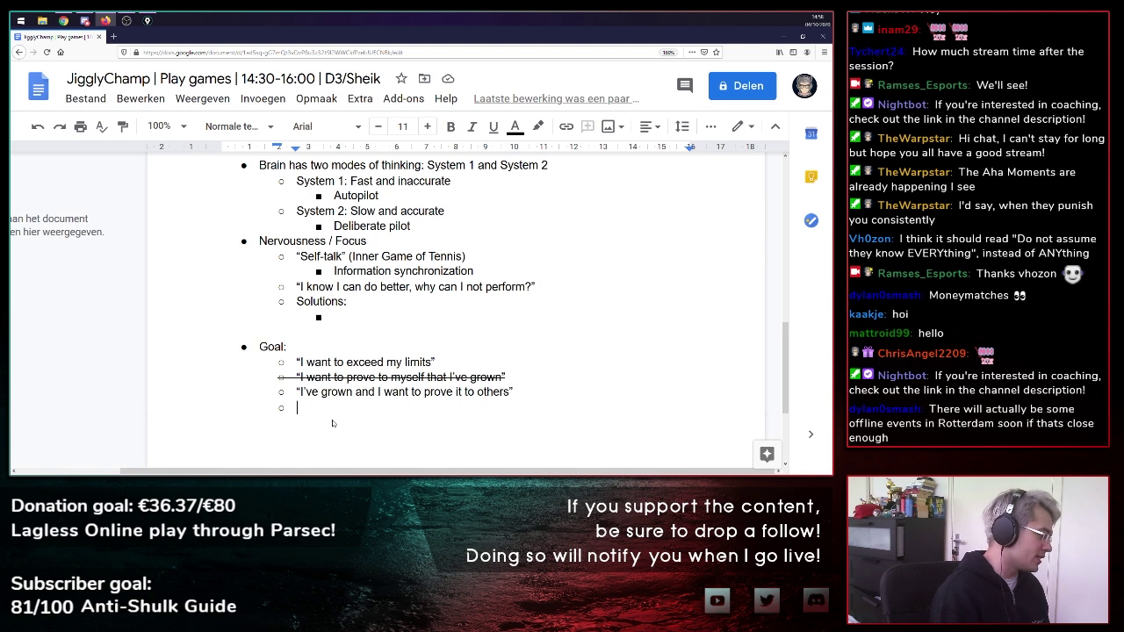
pyautogui.doubleClick(331, 407)
pyautogui.click(348, 408)
pyautogui.moveTo(471, 363); pyautogui.dragTo(255, 362)
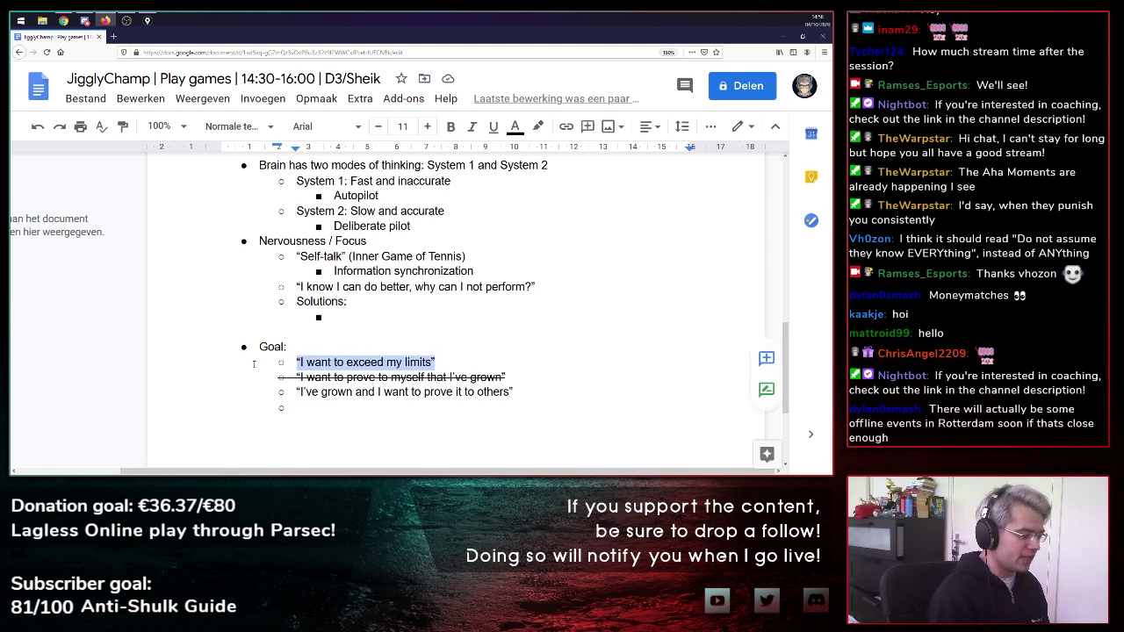
pyautogui.click(329, 411)
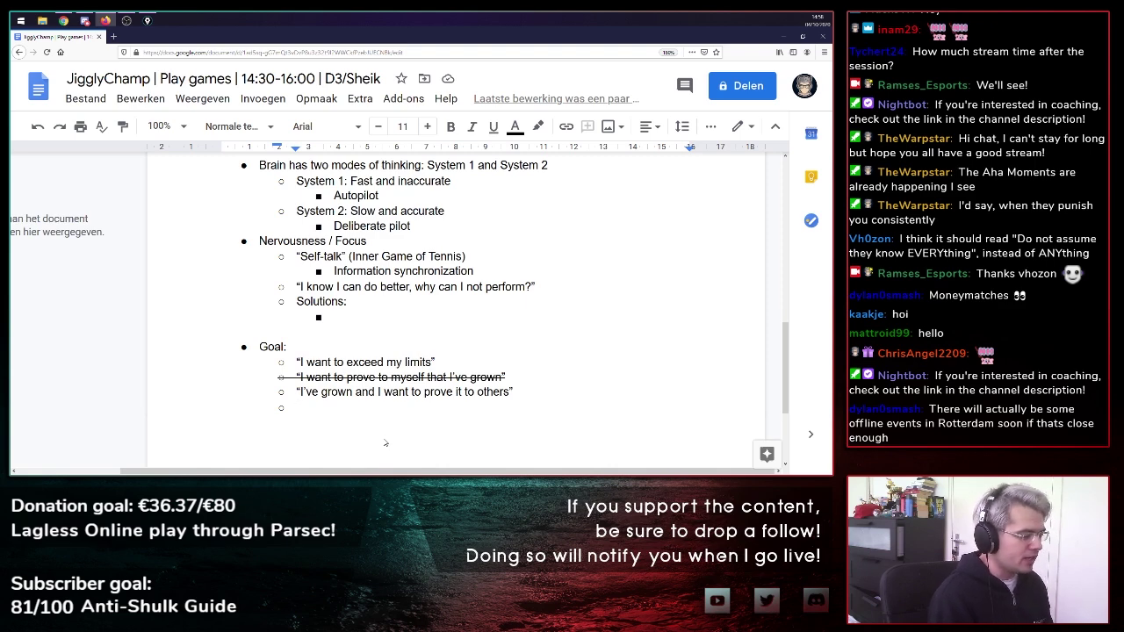
# - Put an opening quotation mark in the last Goal sub-bullet and insert an unbulleted blank line above it
pyautogui.write('"')
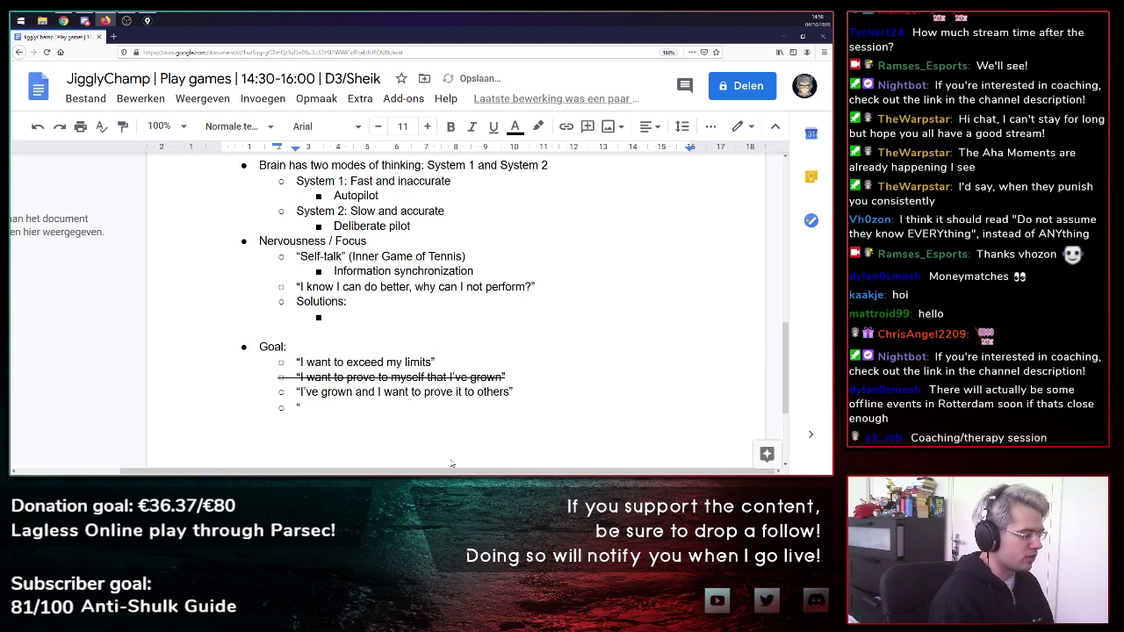
pyautogui.press('Left')
pyautogui.press('Return')
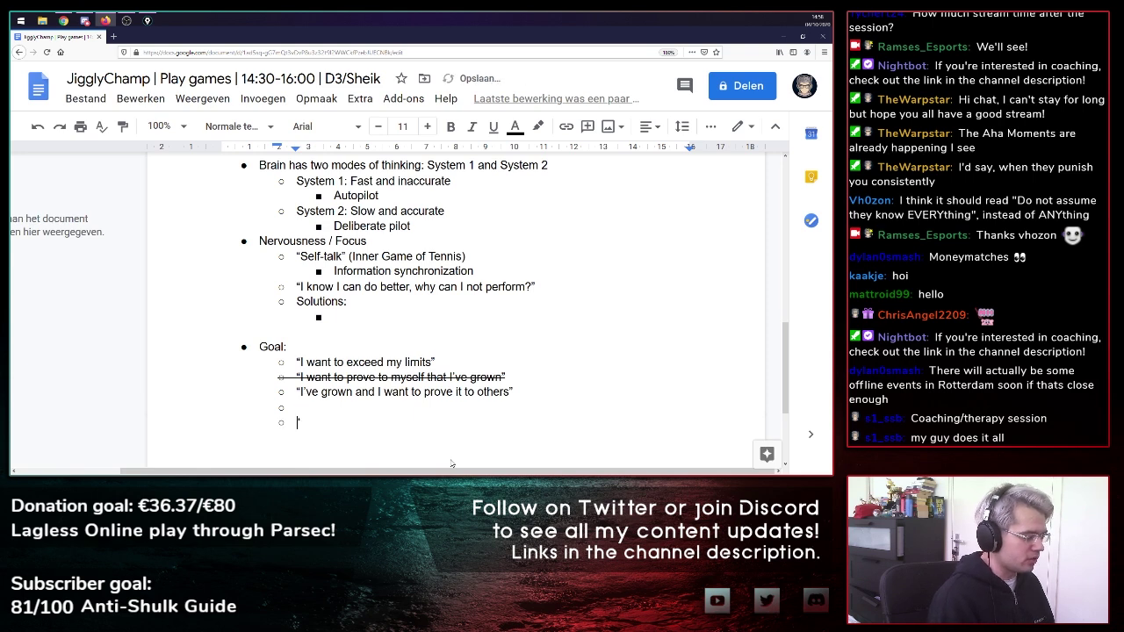
pyautogui.press('Up')
pyautogui.press('BackSpace')
# - Complete the last Goal sub-bullet as “At the end of the month, I want to parry Chrom Nair consistently”
pyautogui.click(381, 417)
pyautogui.scroll(-1, 381, 418)
pyautogui.write('At the n')
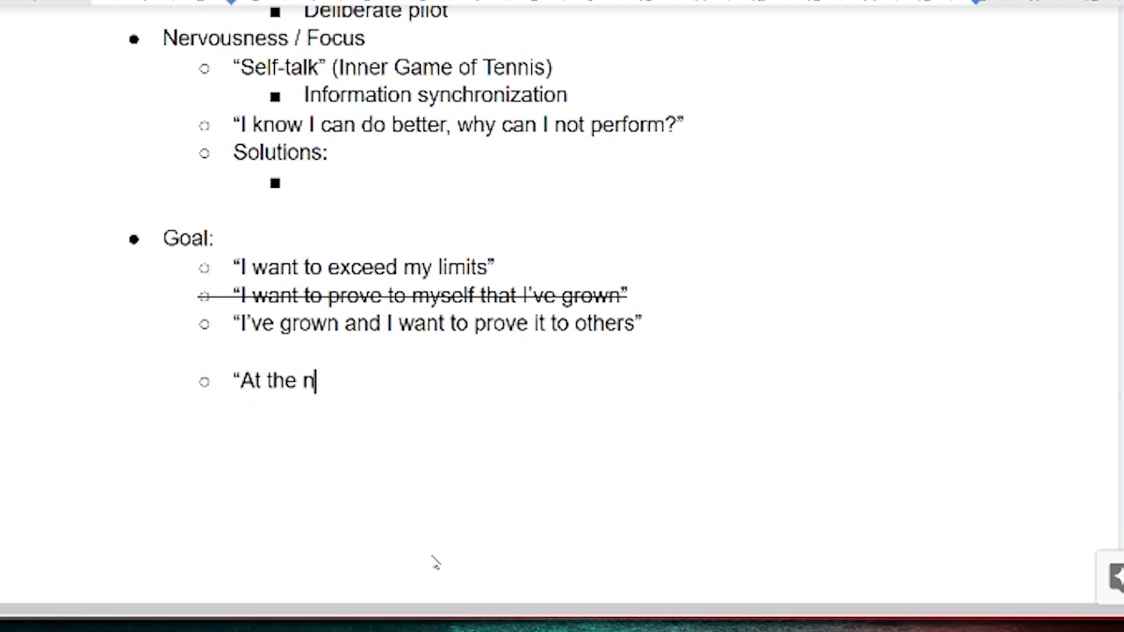
pyautogui.press('BackSpace')
pyautogui.write('end of the mont')
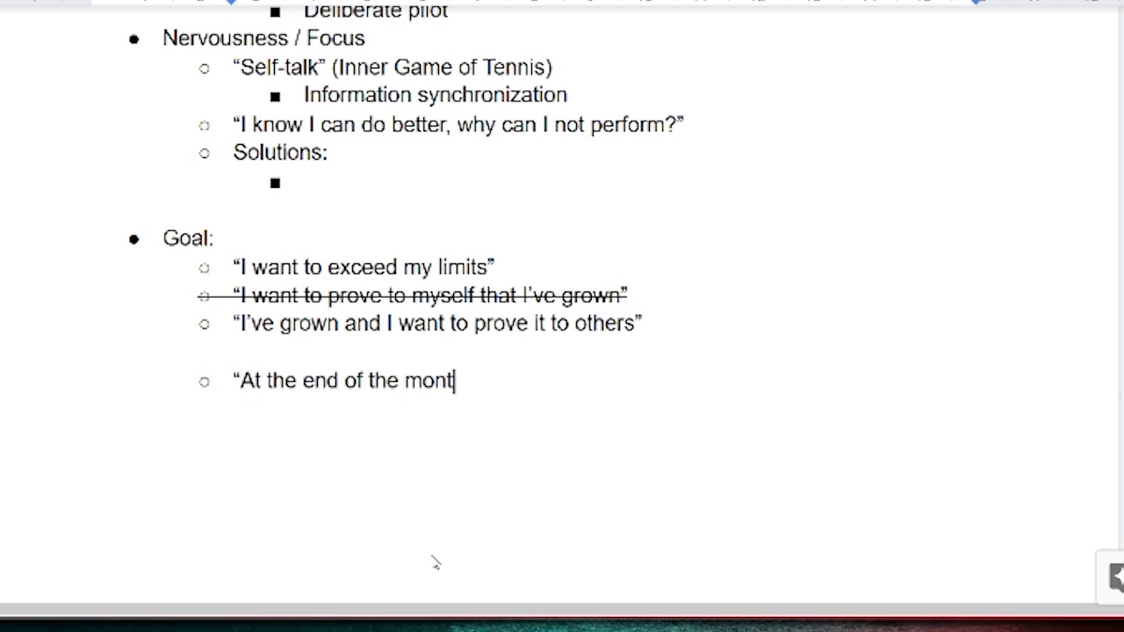
pyautogui.write('h, I want to be')
pyautogui.press('BackSpace')
pyautogui.press('BackSpace')
pyautogui.write('parry Chrom Nair consistently)')
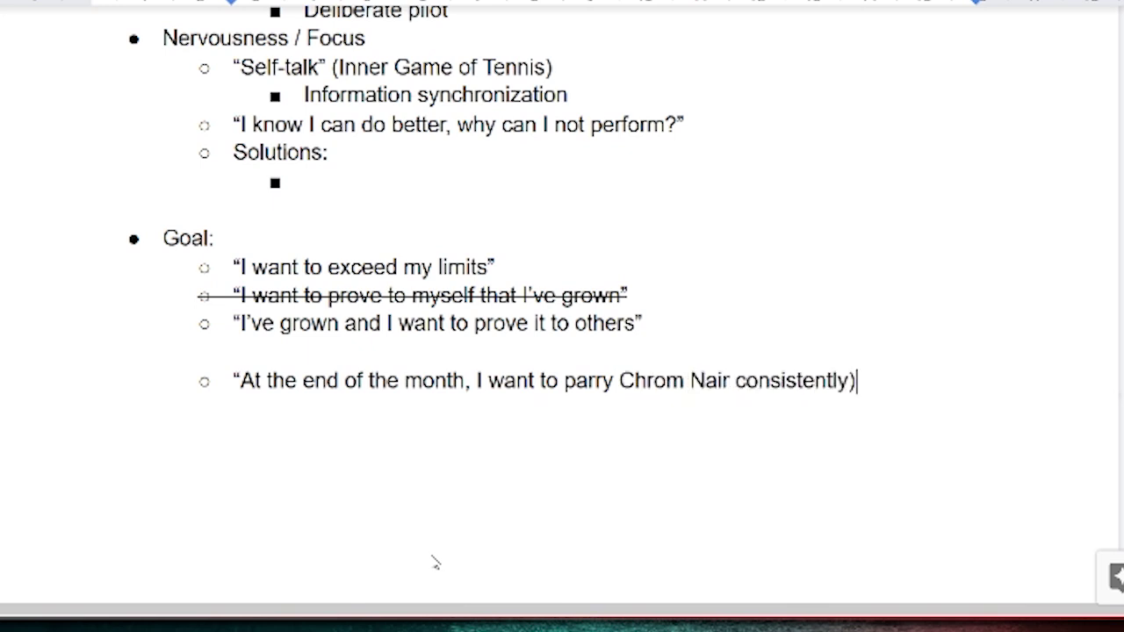
pyautogui.press('BackSpace')
pyautogui.write('"')
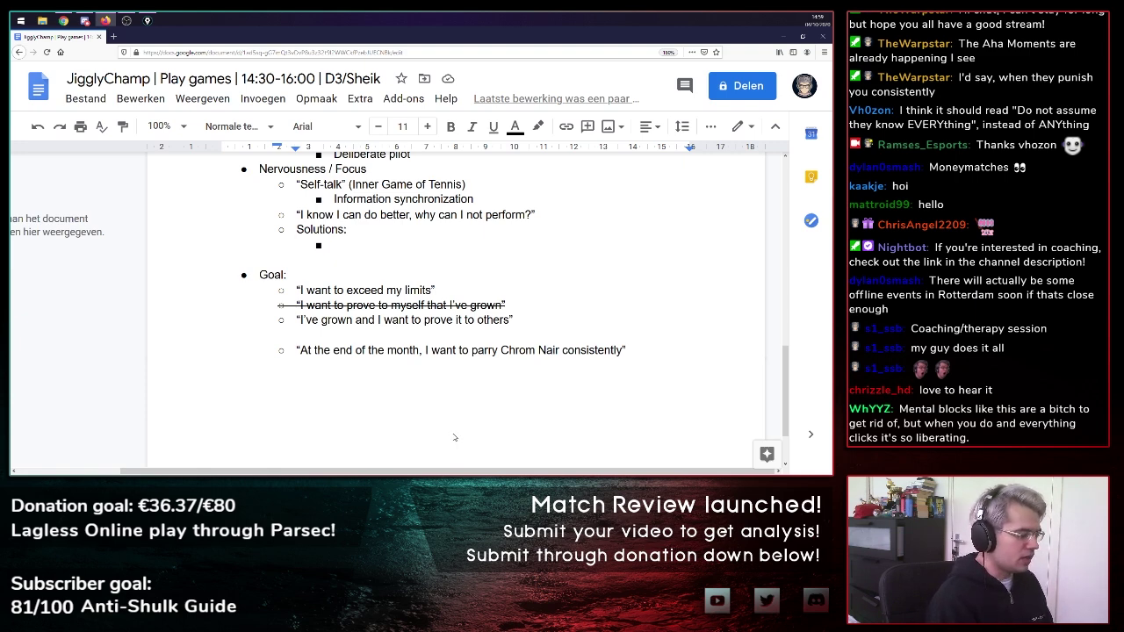
# - Add the quoted sub-bullet “At the next tournament, I want to not get upset when I lose” at the end of the Goal list
pyautogui.press('Return')
pyautogui.write('"At the ne')
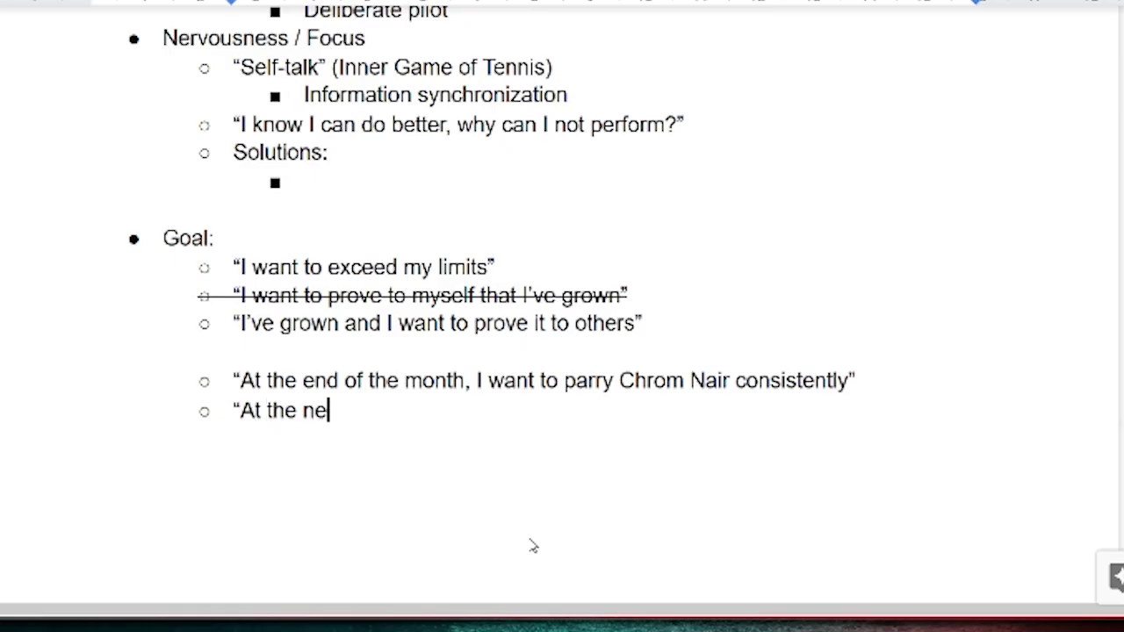
pyautogui.write('xt tournament, I ')
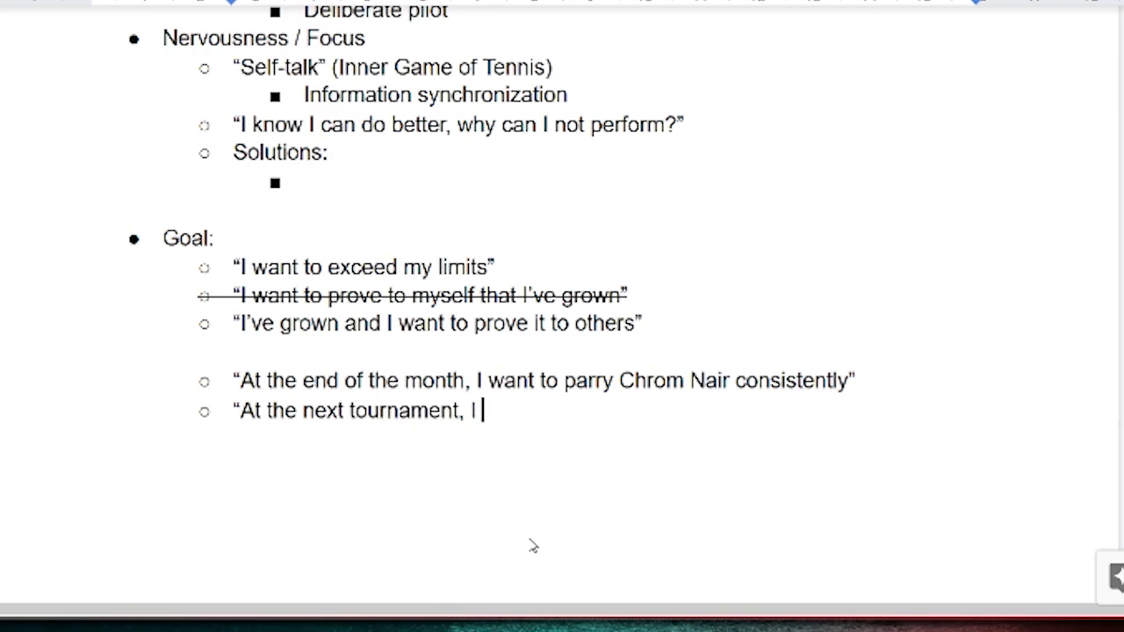
pyautogui.write('want to not get upset wh')
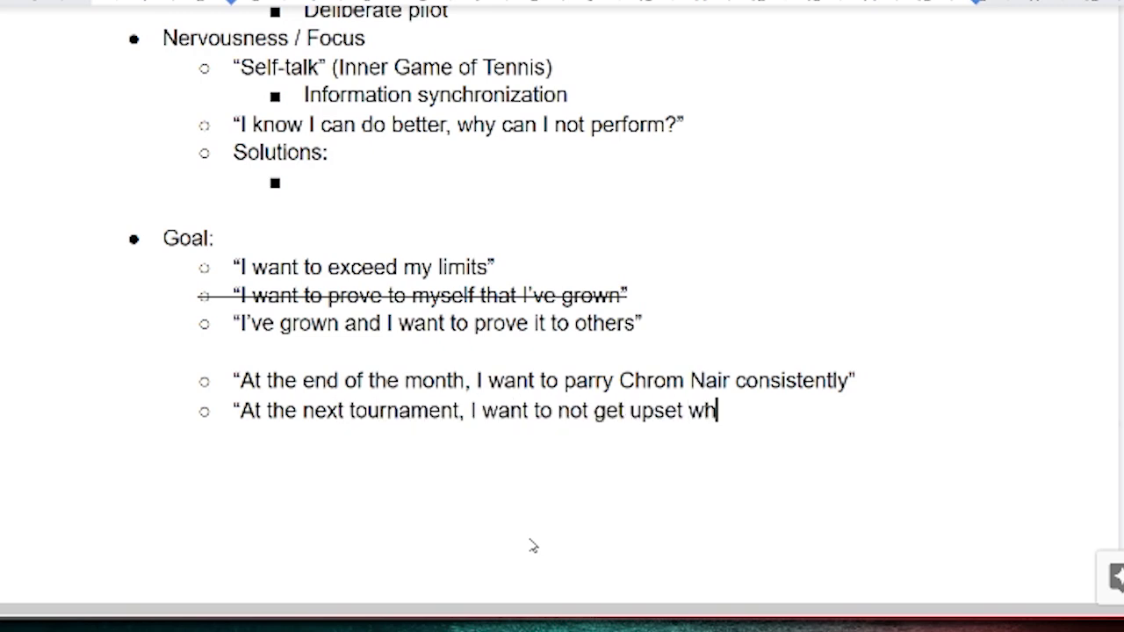
pyautogui.write('en I lose"')
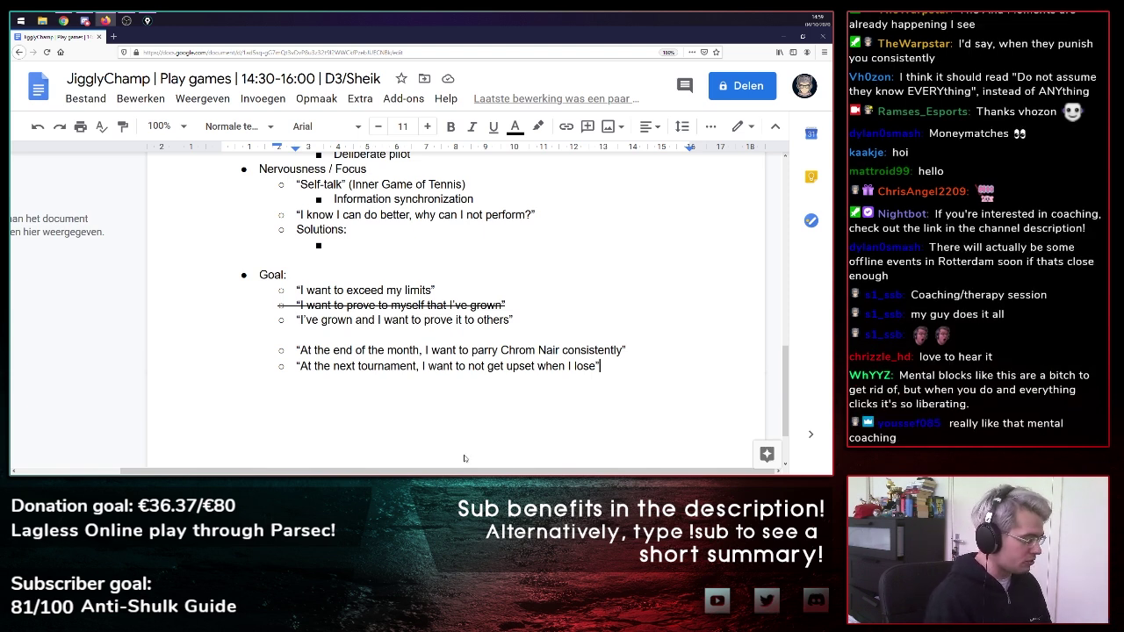
# - Add the quoted sub-bullets “I want to have fun” and “I want to learn something new” after “I’ve grown and I want to prove it to others”
pyautogui.press('Up')
pyautogui.press('Up')
pyautogui.press('Up')
pyautogui.press('Return')
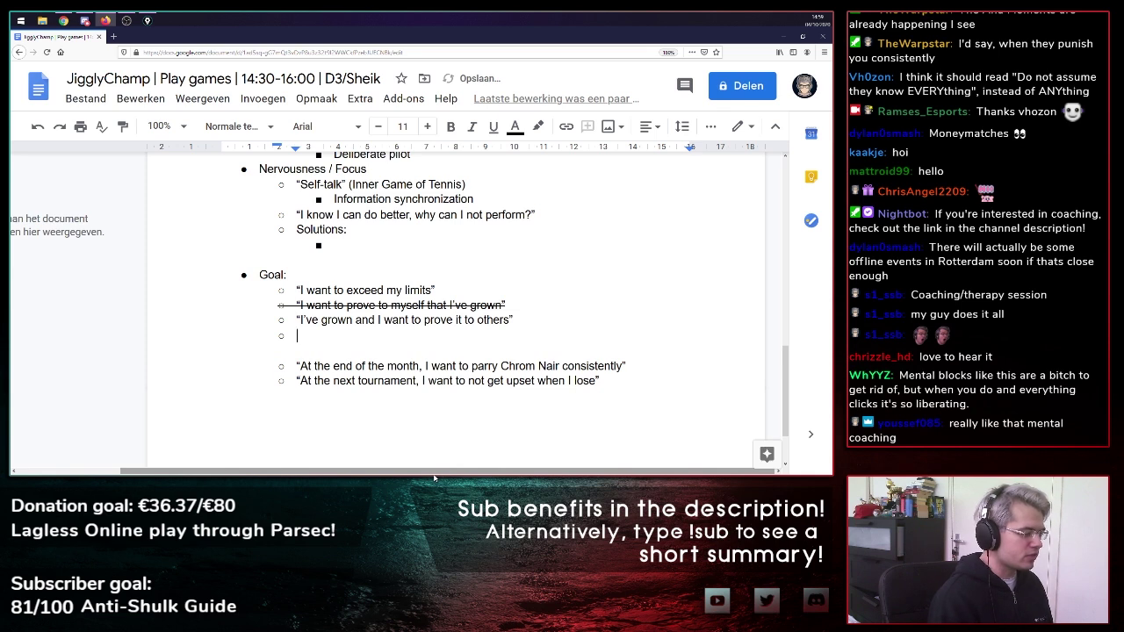
pyautogui.press('BackSpace')
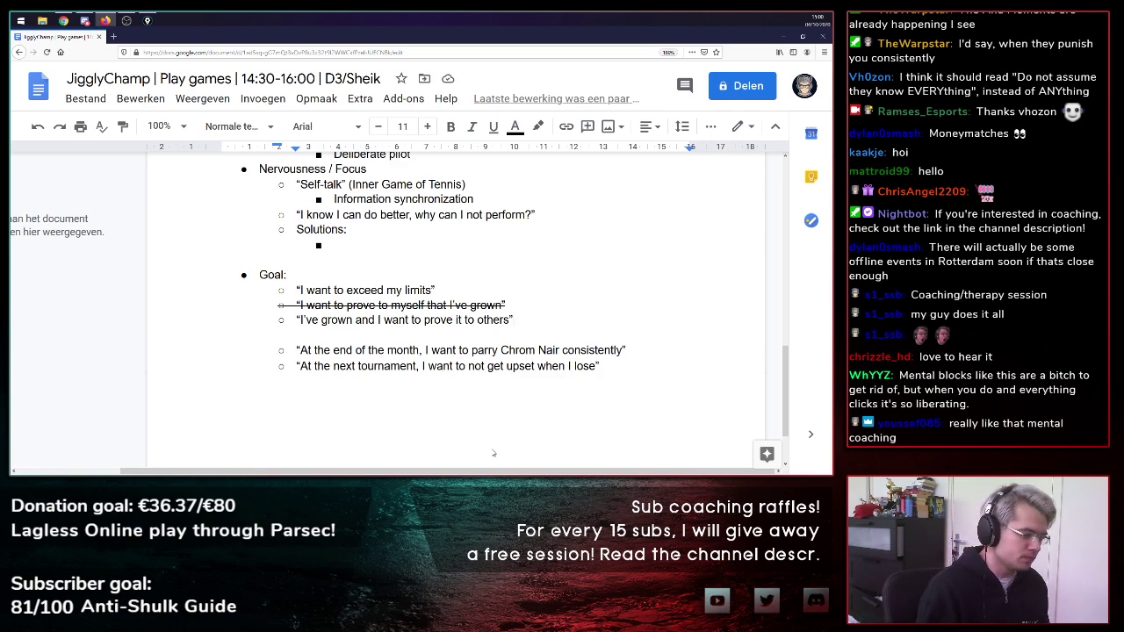
pyautogui.press('Return')
pyautogui.write('"I want to have fun"')
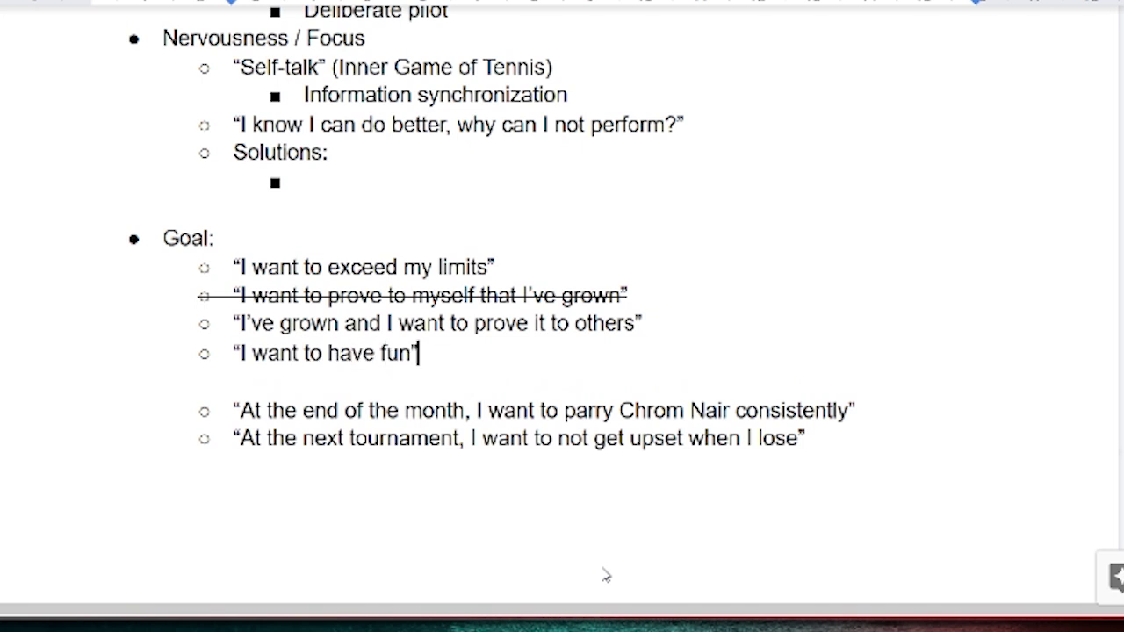
pyautogui.press('Return')
pyautogui.write('"I want to learn something new"')
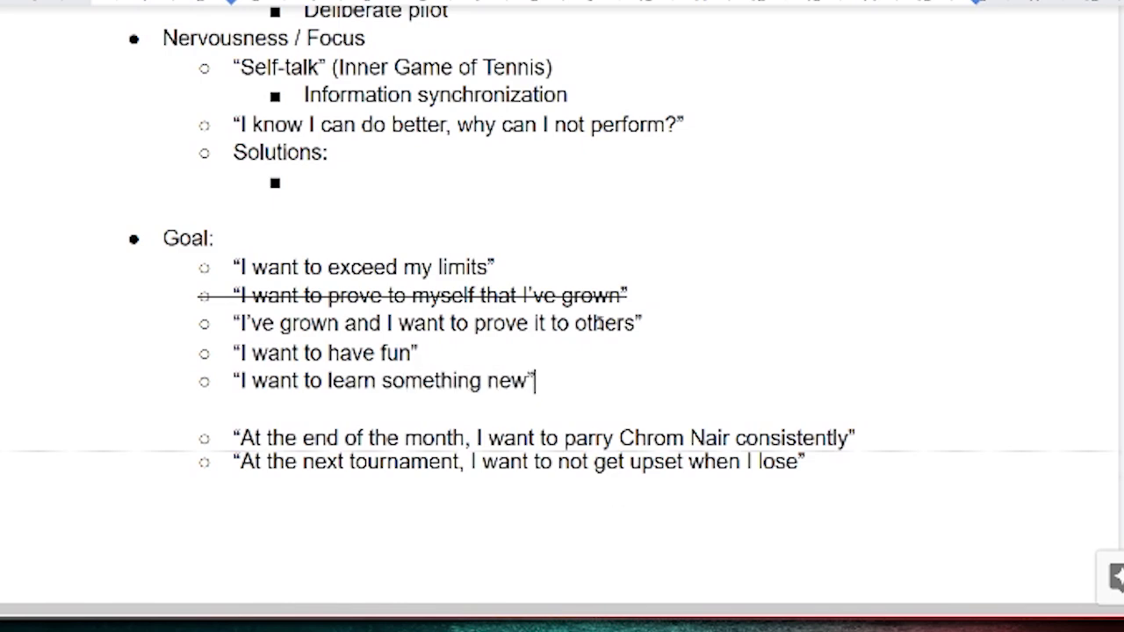
# - Insert an unbulleted blank line between “I’ve grown and I want to prove it to others” and “I want to have fun”
pyautogui.click(641, 323)
pyautogui.press('Return')
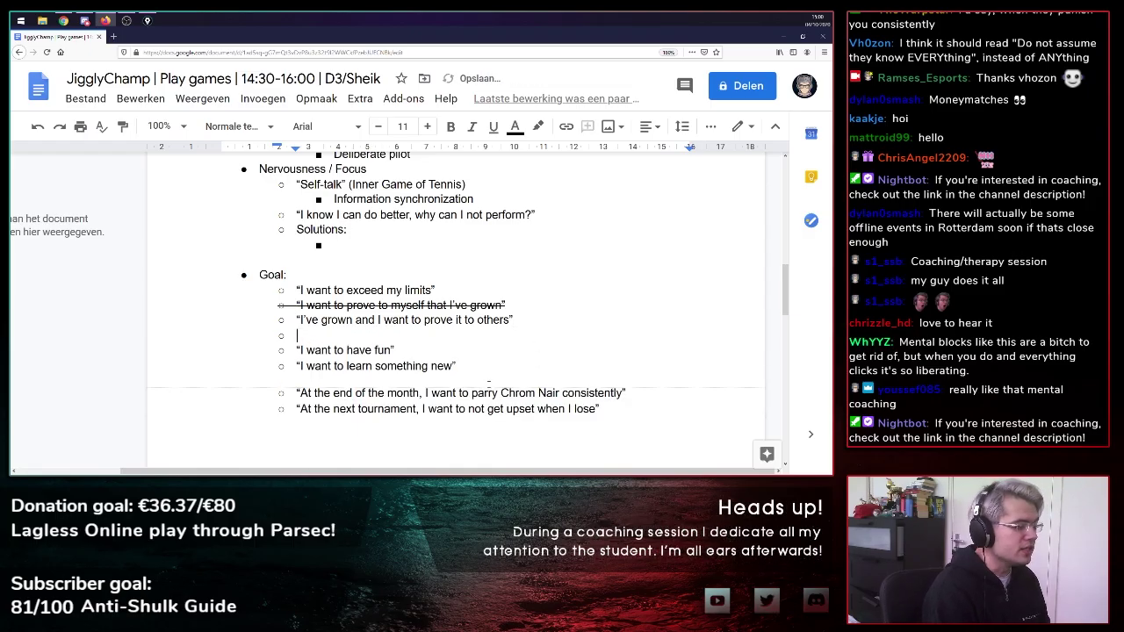
pyautogui.moveTo(468, 376); pyautogui.dragTo(287, 349)
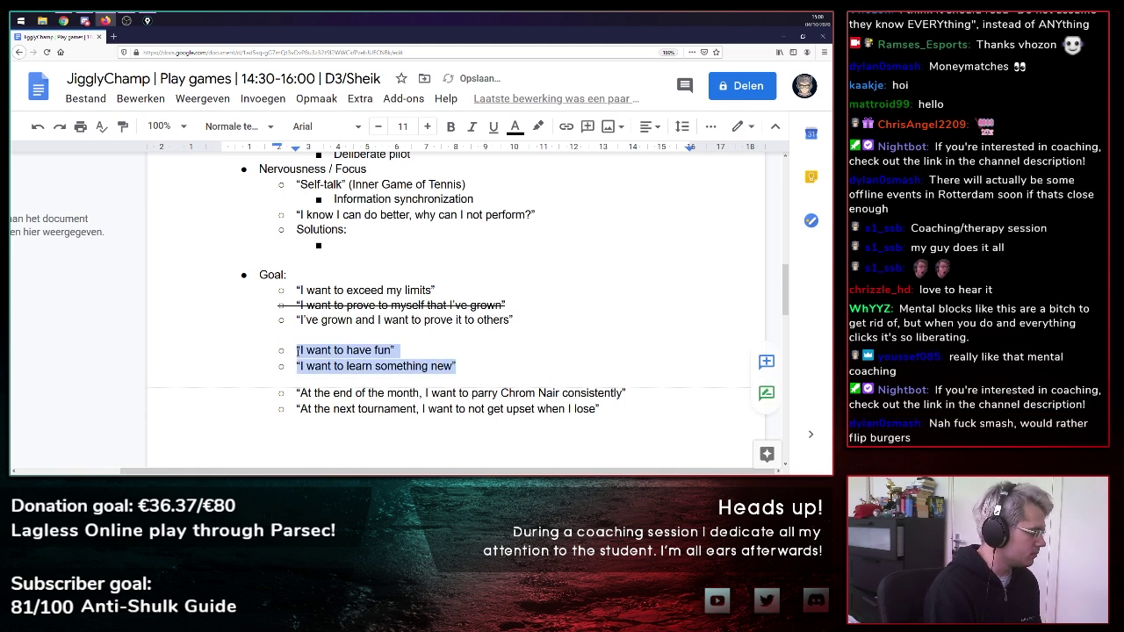
pyautogui.click(361, 365)
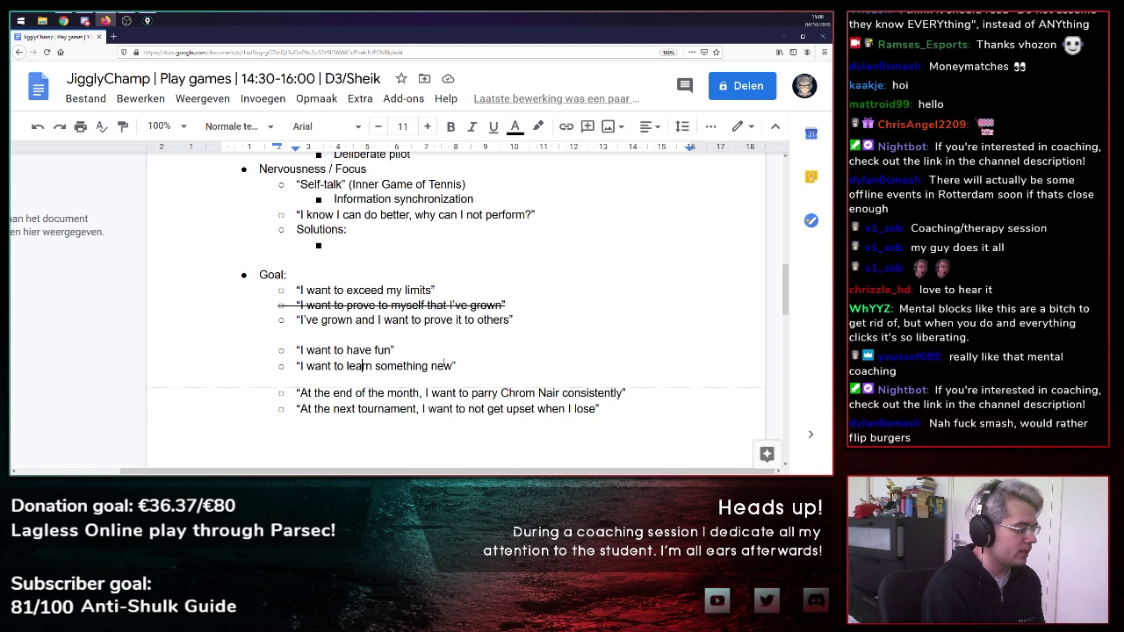
pyautogui.doubleClick(476, 357)
pyautogui.click(486, 362)
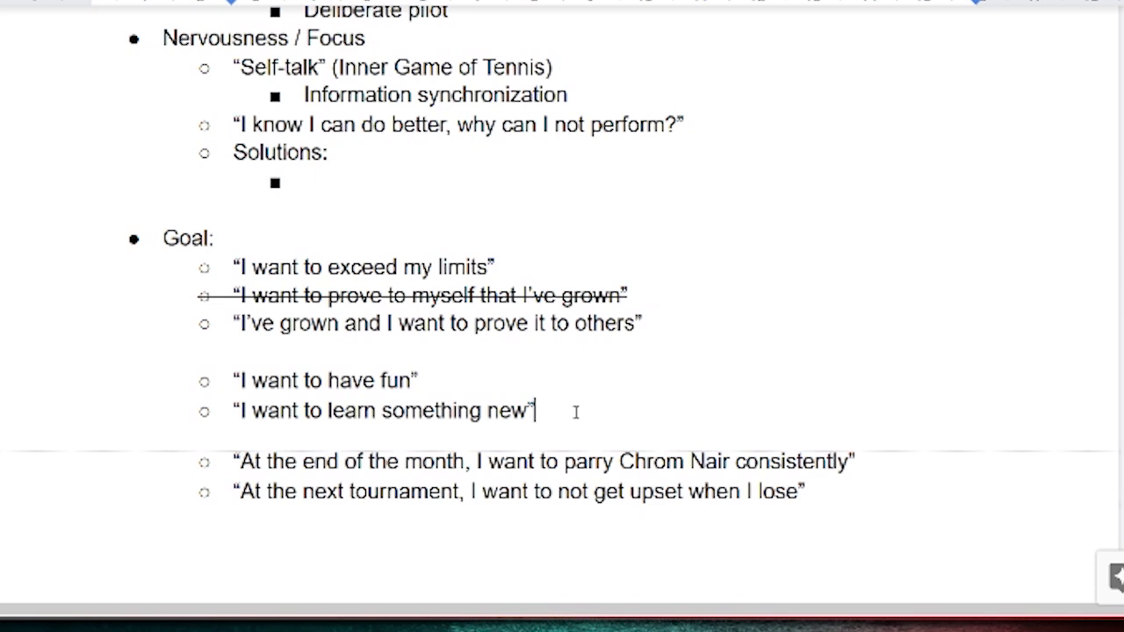
# - Turn the blank line above the “At the end of the month” goal into a top-level bullet reading “Define your improvement:”
pyautogui.moveTo(852, 494); pyautogui.dragTo(233, 461)
pyautogui.click(268, 443)
pyautogui.click(864, 11)
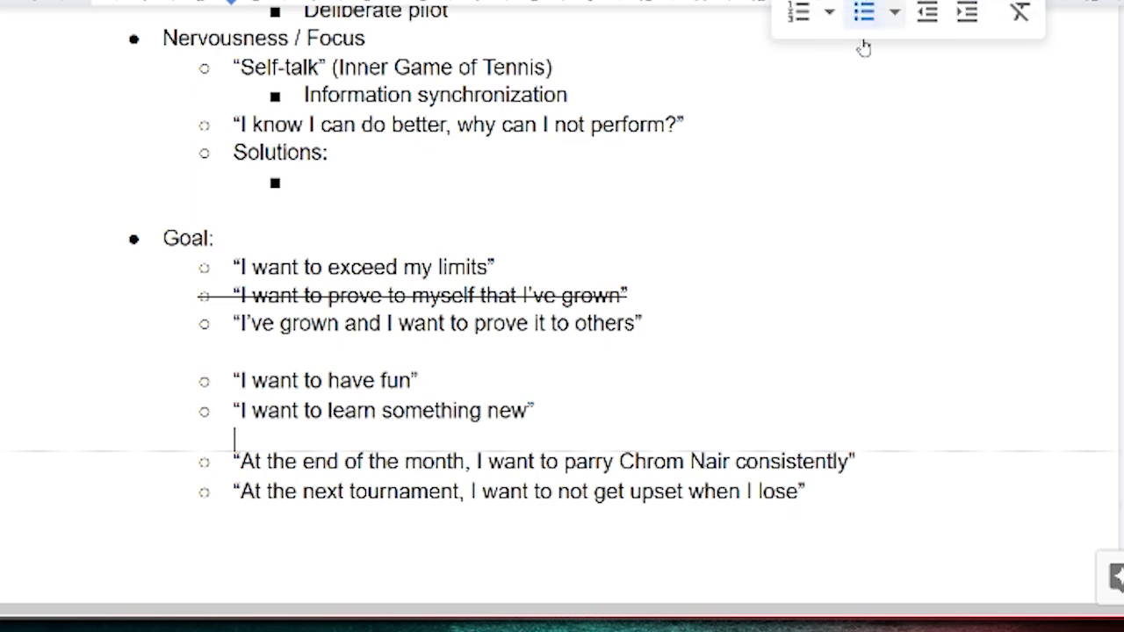
pyautogui.hotkey('shift', 'Tab')
pyautogui.write('Define ')
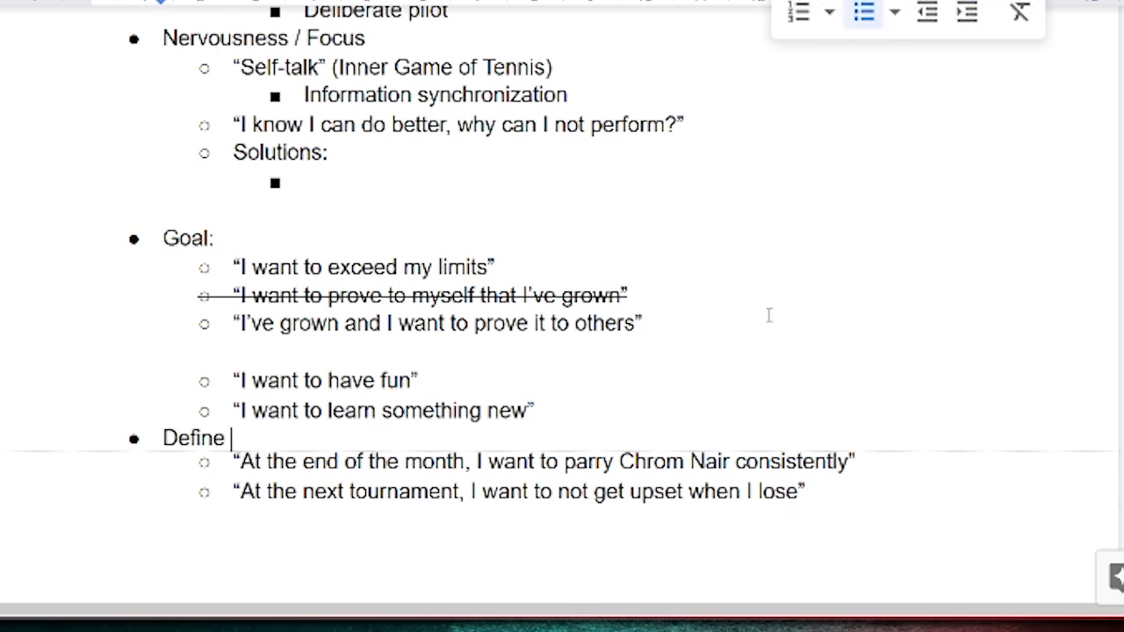
pyautogui.write('your improvement:')
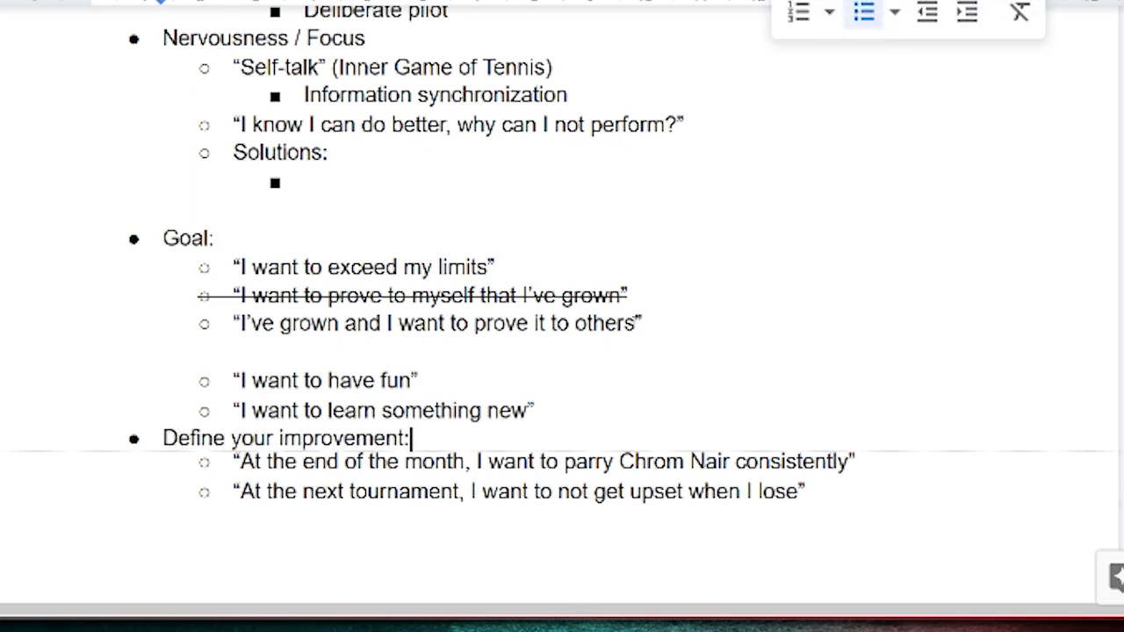
# - Add the top-level bullet “Always keep solid, simple fundamental goals:” directly above “I want to have fun”
pyautogui.click(384, 354)
pyautogui.press('Return')
pyautogui.click(863, 12)
pyautogui.hotkey('shift', 'Tab')
pyautogui.write('Always ')
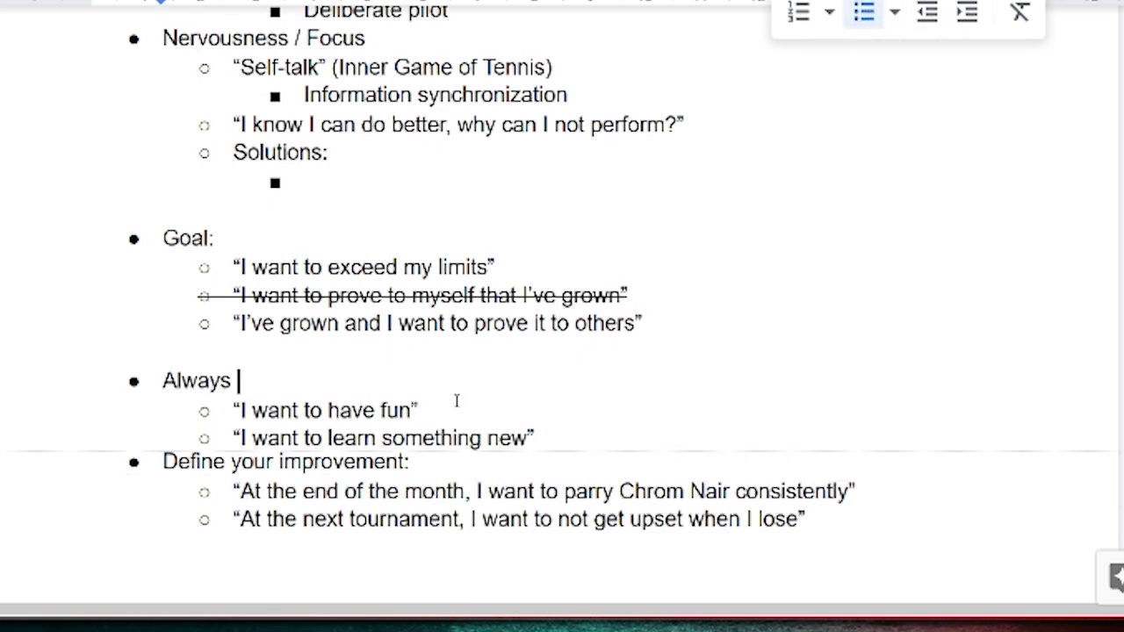
pyautogui.write('keep solid, simp')
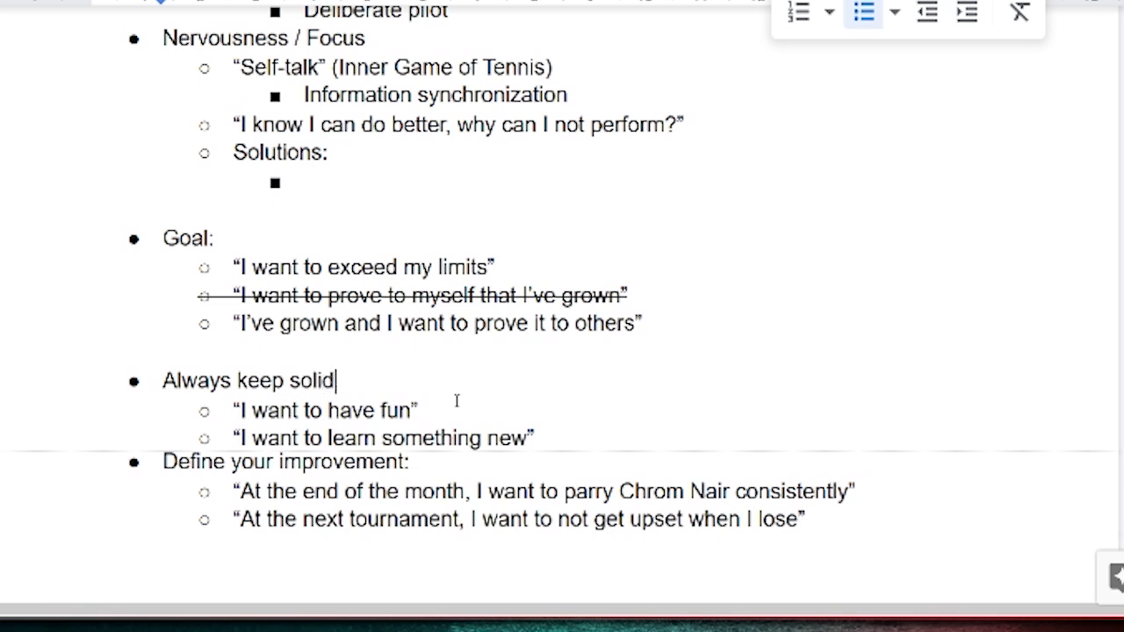
pyautogui.write('le fundamental goals:')
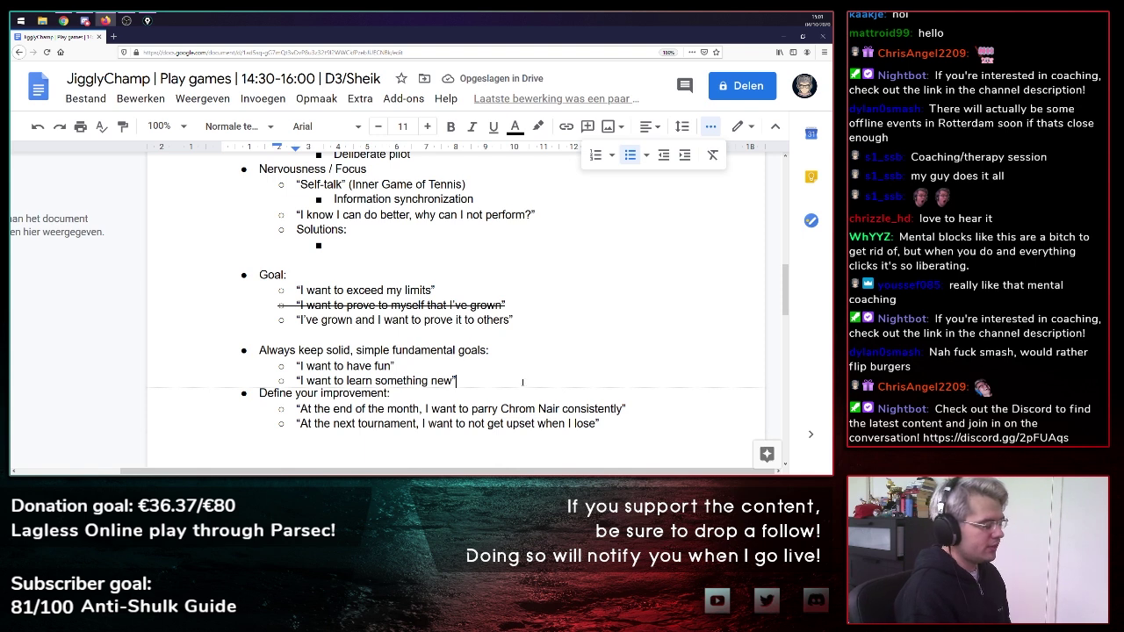
# - Remove the blank line above “Always keep solid, simple fundamental goals:” and add an extra blank line above the Goal heading
pyautogui.click(624, 472)
pyautogui.click(505, 384)
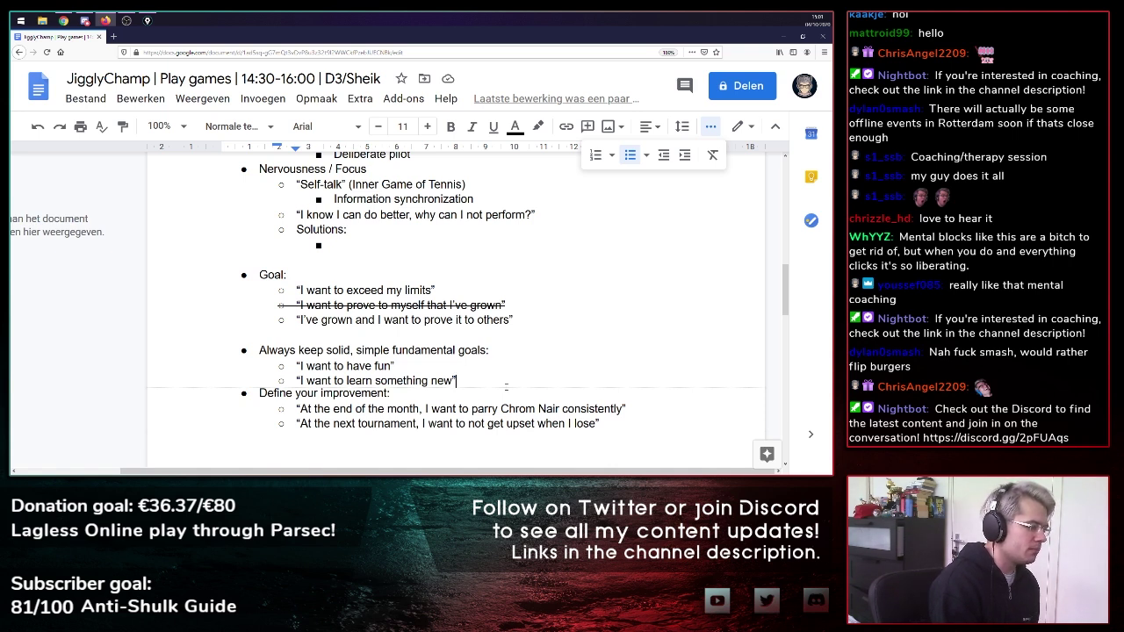
pyautogui.click(502, 396)
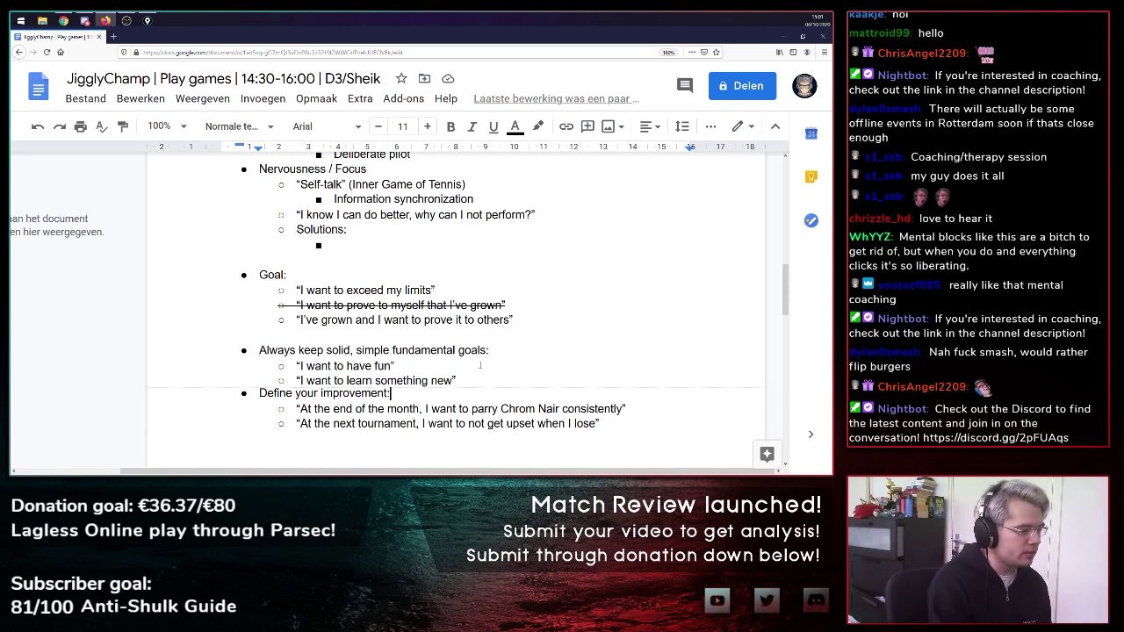
pyautogui.click(366, 254)
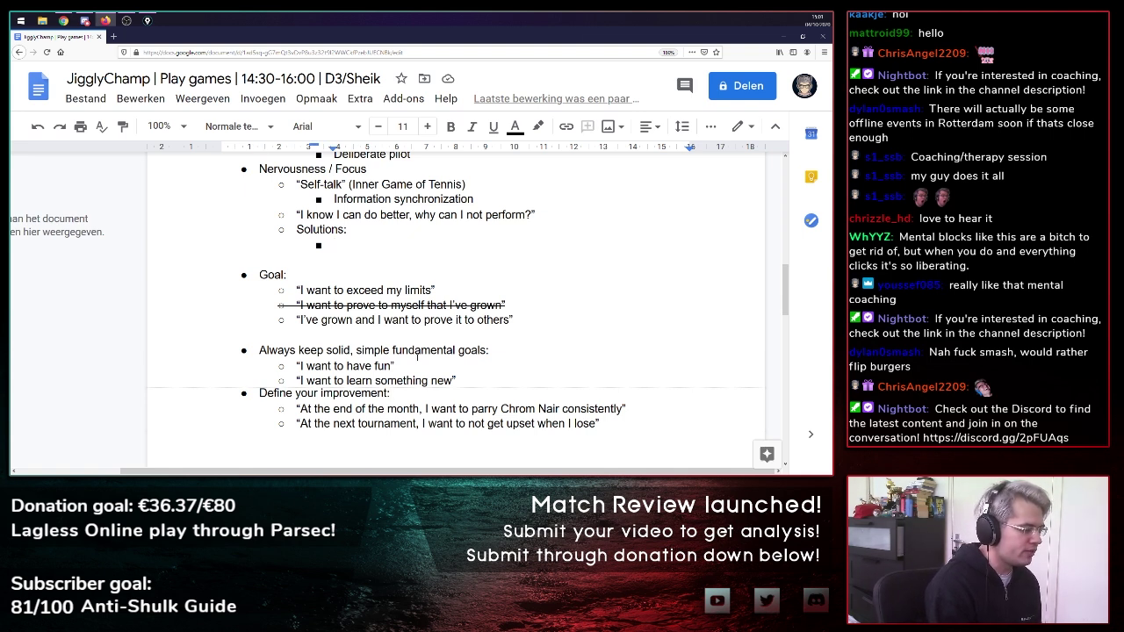
pyautogui.click(406, 337)
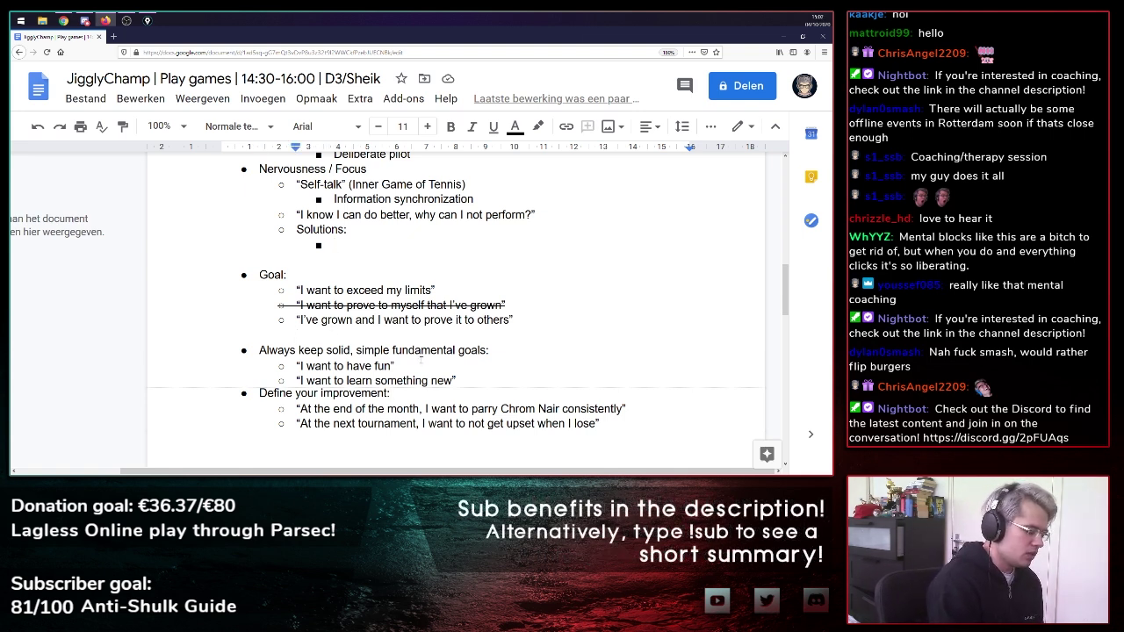
pyautogui.press('BackSpace')
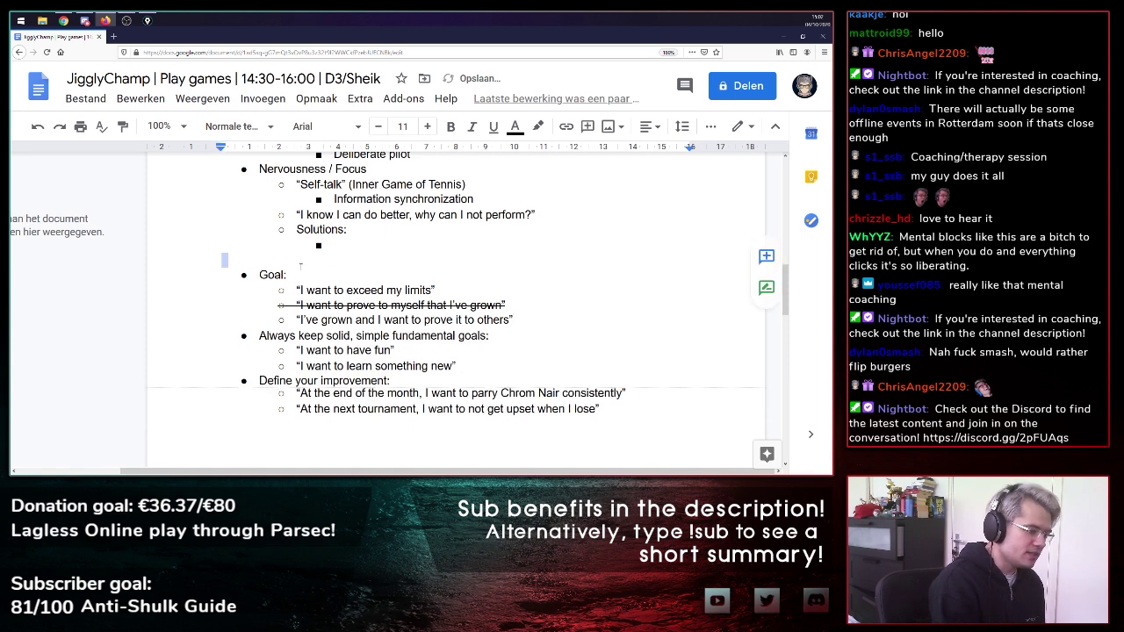
pyautogui.click(295, 265)
pyautogui.press('Return')
# - Fill the empty bullet under Solutions with “1. Meditation”
pyautogui.click(372, 243)
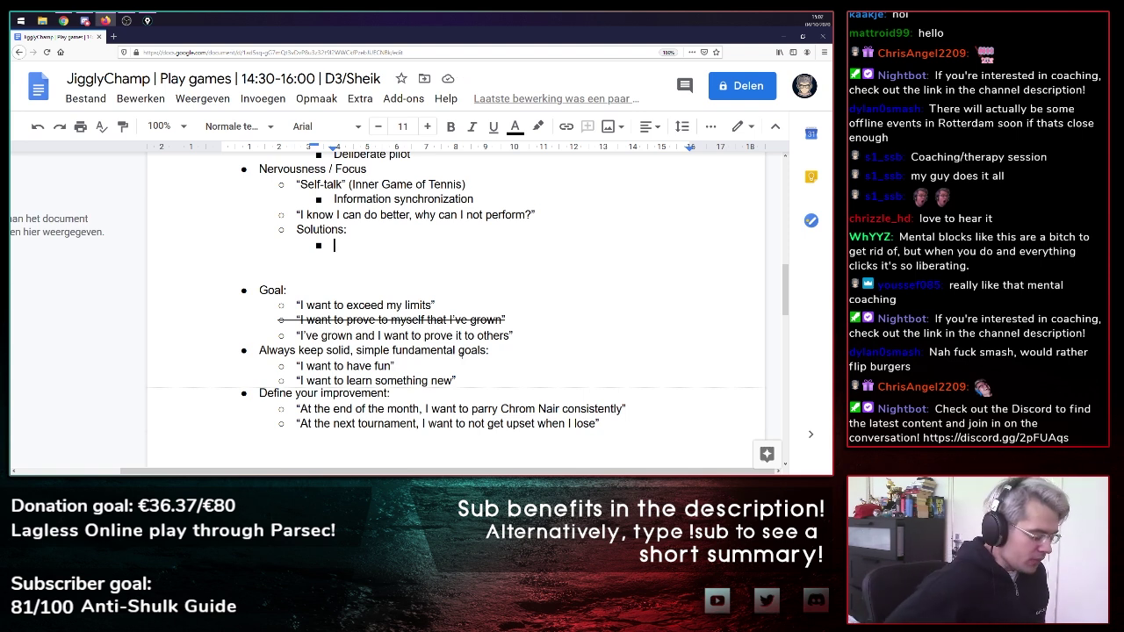
pyautogui.write('1. Meditati')
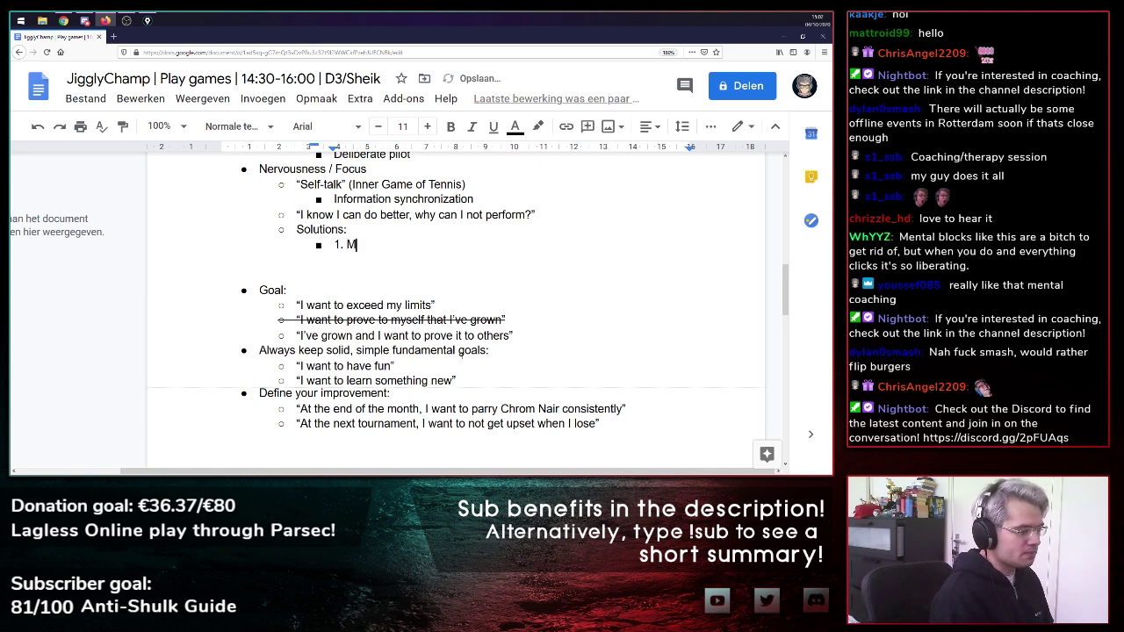
pyautogui.write('on')
# - Add a nested bullet under Meditation reading “Seclude yourself to minimize outside impulses and close your eyes.”
pyautogui.press('Return')
pyautogui.press('Tab')
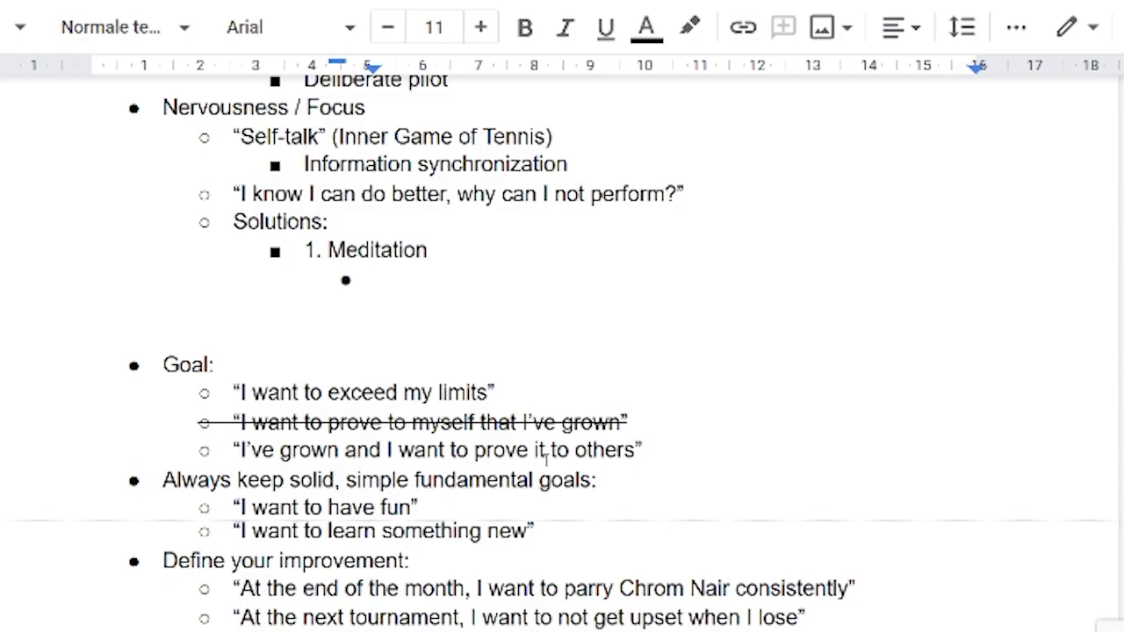
pyautogui.write('Seclude yousrel')
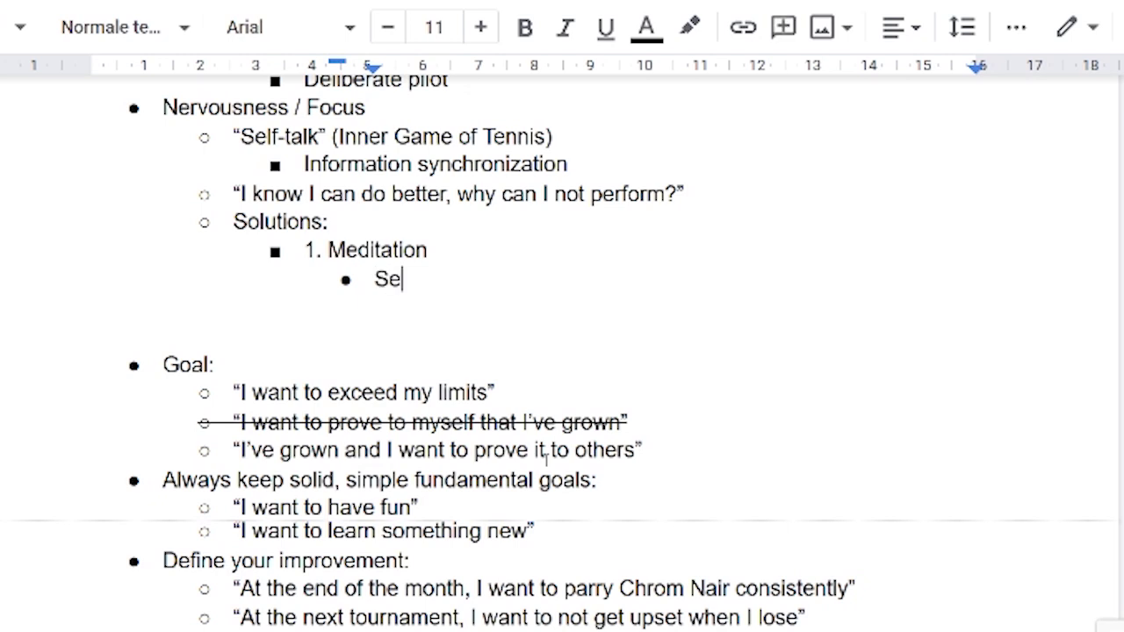
pyautogui.press('BackSpace')
pyautogui.press('BackSpace')
pyautogui.press('BackSpace')
pyautogui.press('BackSpace')
pyautogui.write('rslef')
pyautogui.press('BackSpace')
pyautogui.press('BackSpace')
pyautogui.press('BackSpace')
pyautogui.write('elf to minimuze')
pyautogui.press('BackSpace')
pyautogui.press('BackSpace')
pyautogui.press('BackSpace')
pyautogui.press('BackSpace')
pyautogui.write('ize outside impulses and ')
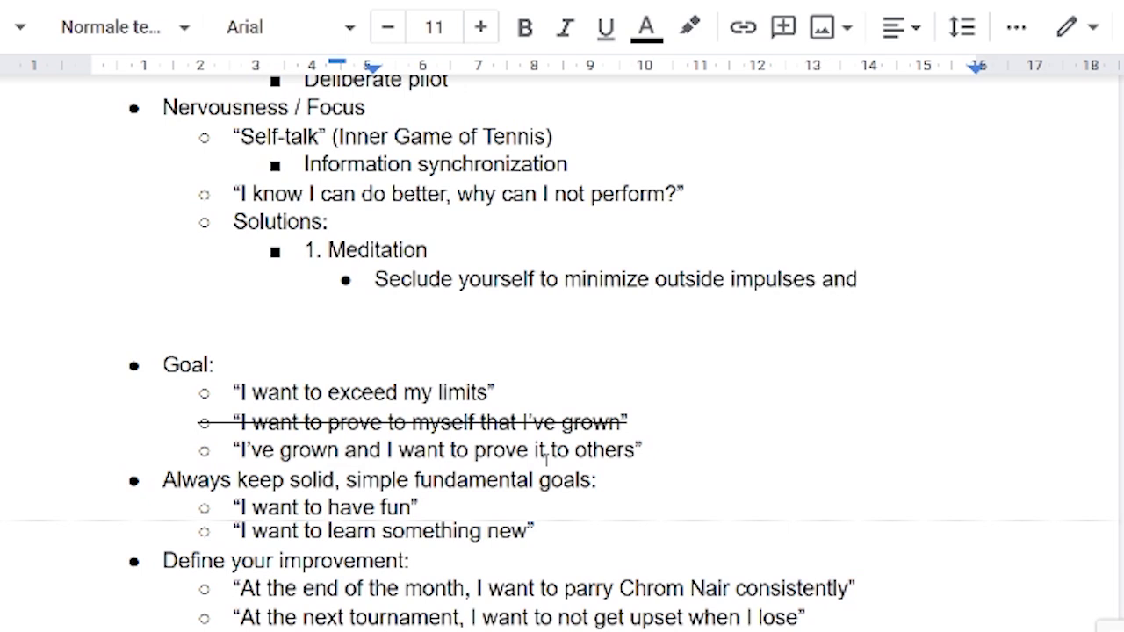
pyautogui.write('close your eyes.')
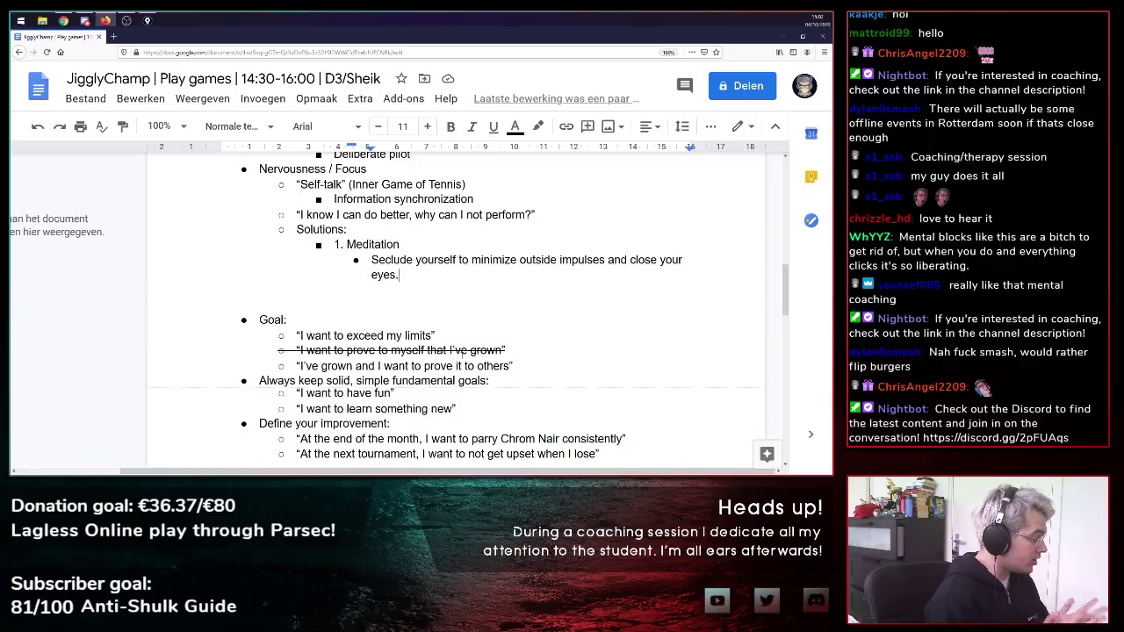
# - Extend the bullet under Meditation with “Let the thoughts come up and follow the line of thought logically.”
pyautogui.write('Let the thoughts come up ')
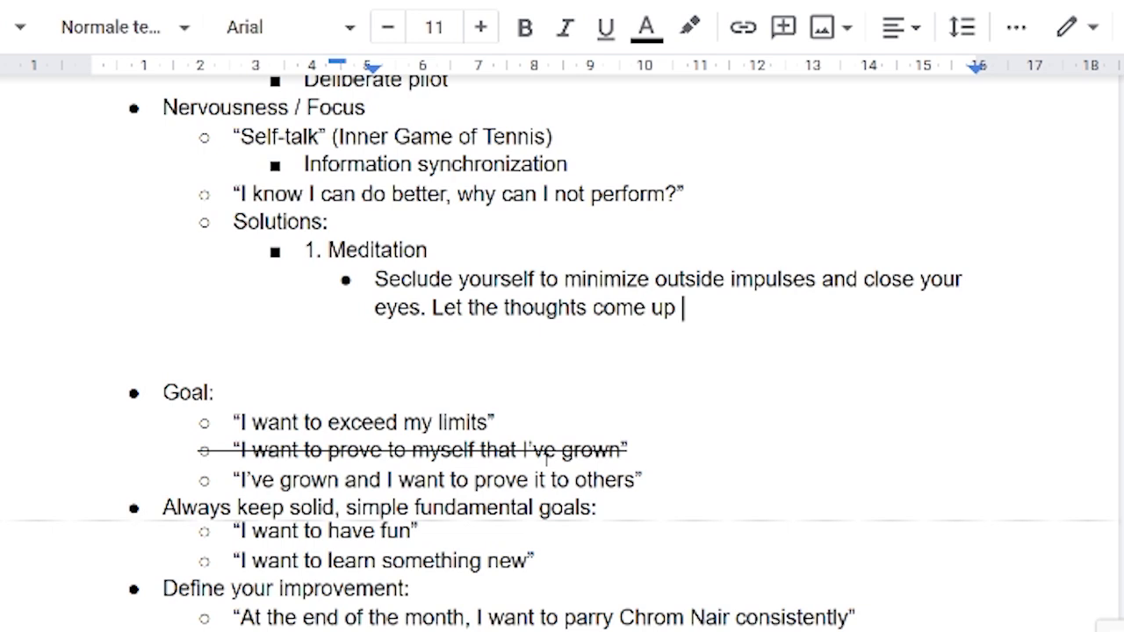
pyautogui.write('and follow t')
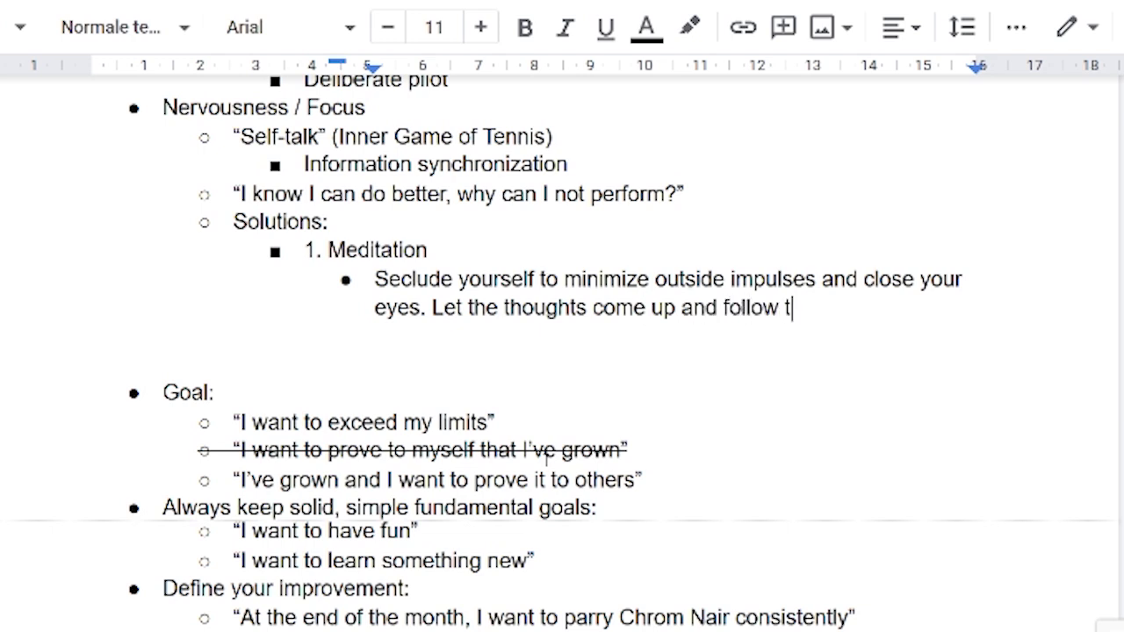
pyautogui.write('he line of thought I')
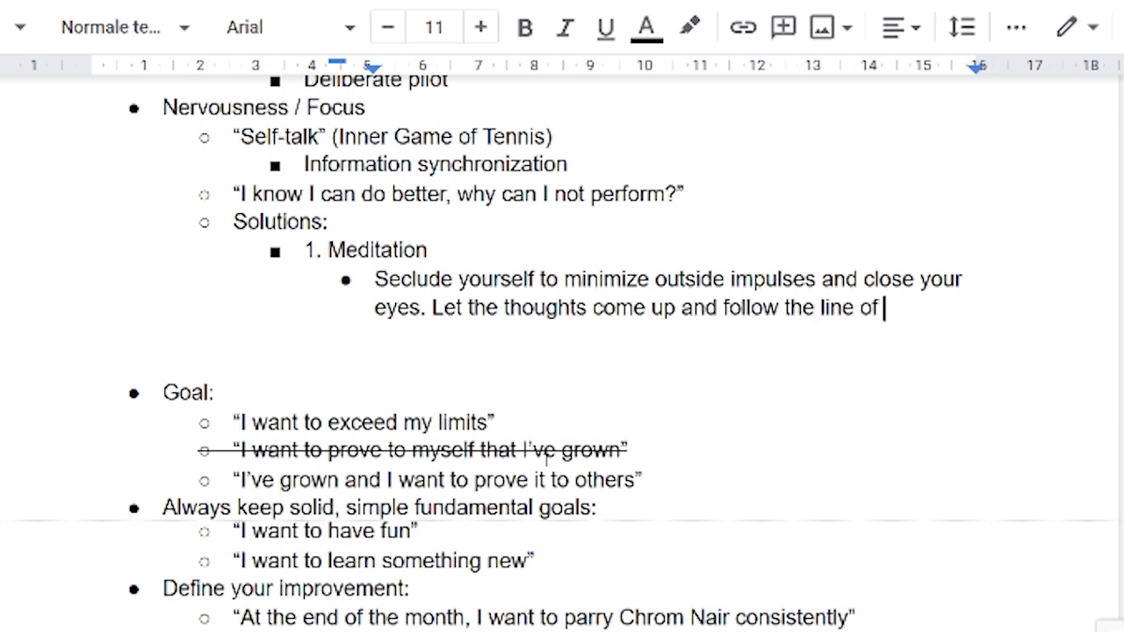
pyautogui.write('ogically.')
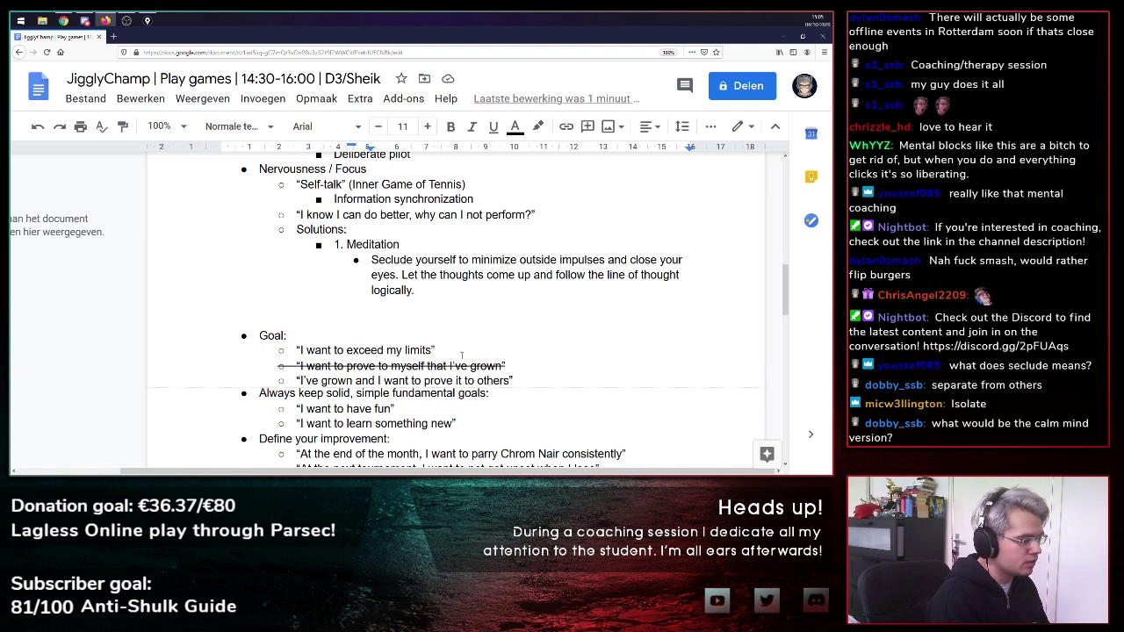
# - Add a second Solutions item reading “2. Nervousness is either a focus on the past / a possible future”
pyautogui.press('Return')
pyautogui.hotkey('shift', 'Tab')
pyautogui.write('2.')
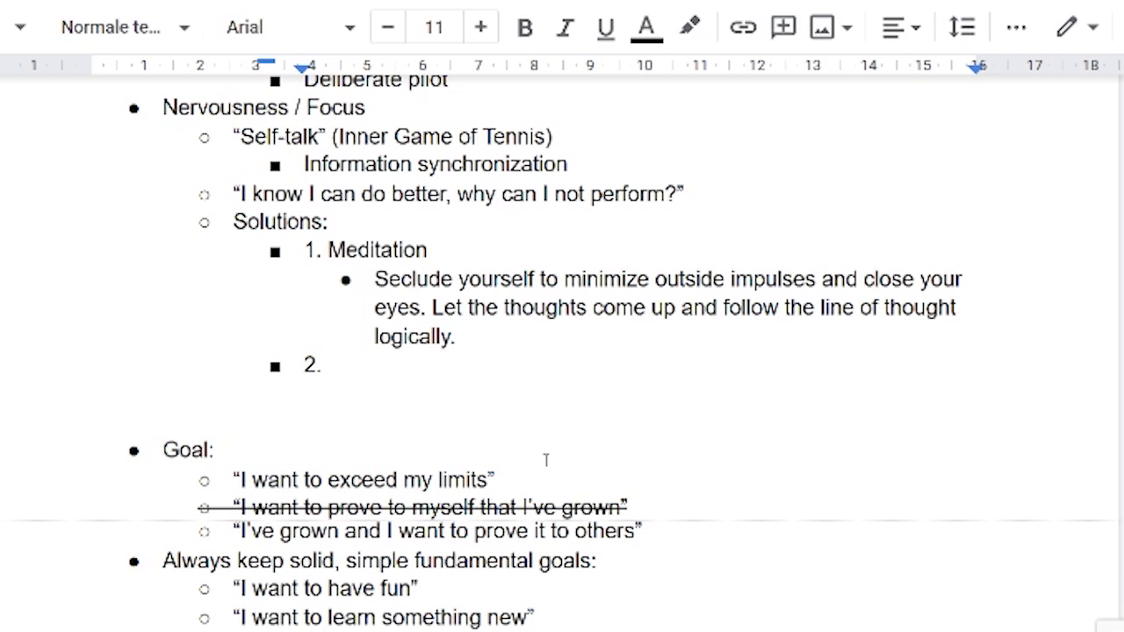
pyautogui.write('Ner')
pyautogui.press('BackSpace')
pyautogui.write('usness is ')
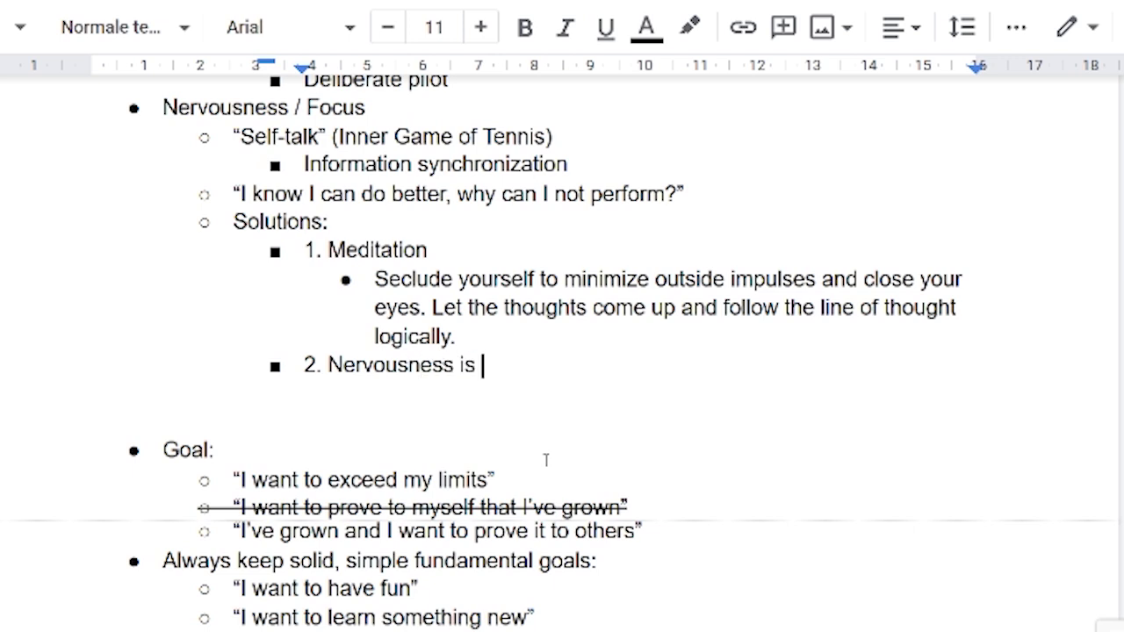
pyautogui.write('either a focus on the past ')
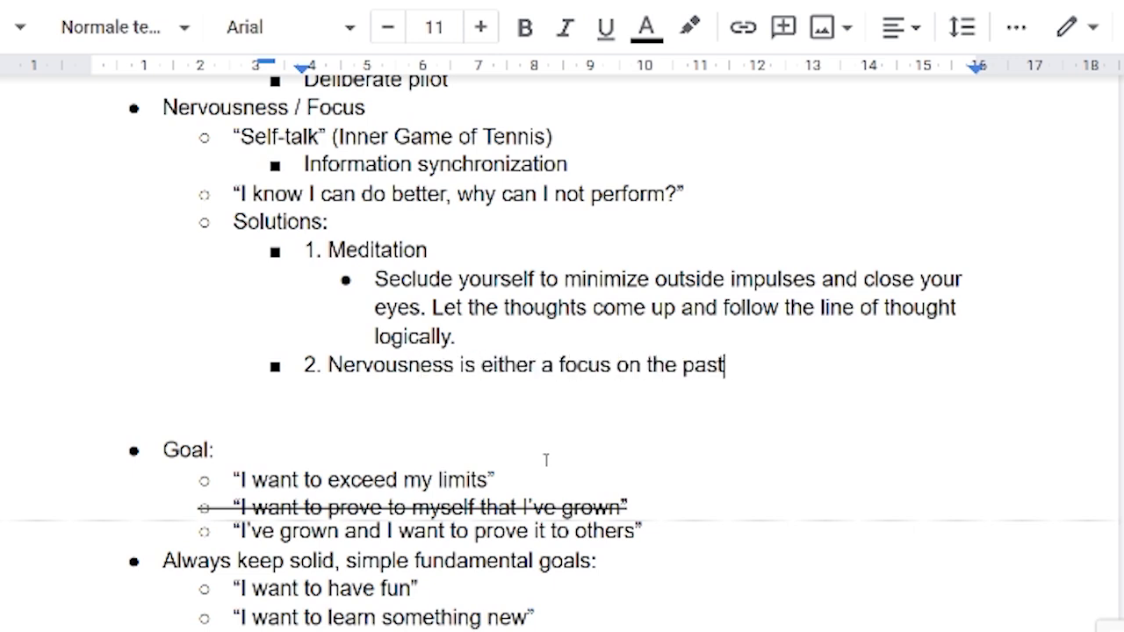
pyautogui.write('/ a possible future')
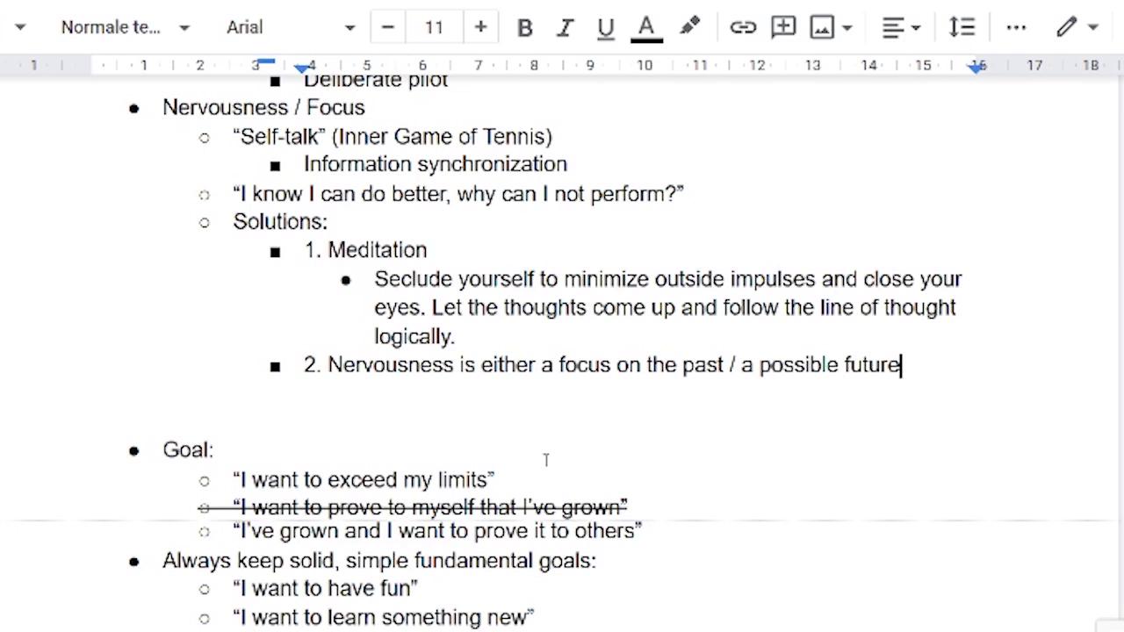
# - Add a nested bullet under Solutions item 2 reading ““I shouldn’t have gotten hit by that back air””
pyautogui.press('Return')
pyautogui.press('Tab')
pyautogui.write('"')
pyautogui.write("I shouldn't have gott")
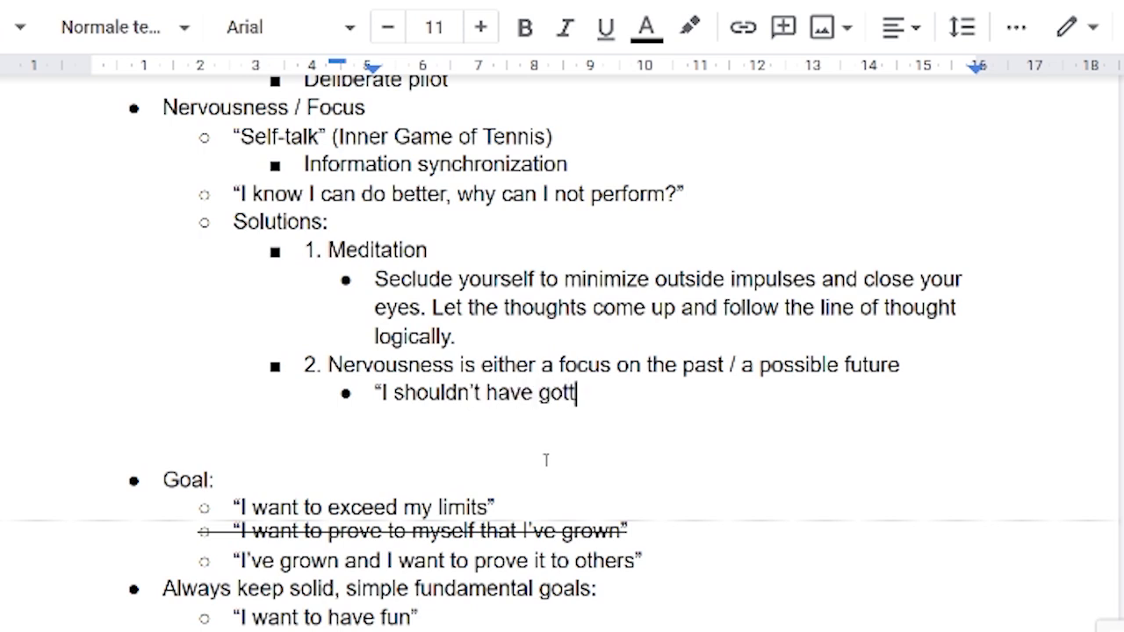
pyautogui.write('en')
pyautogui.press('BackSpace')
pyautogui.write('n hit')
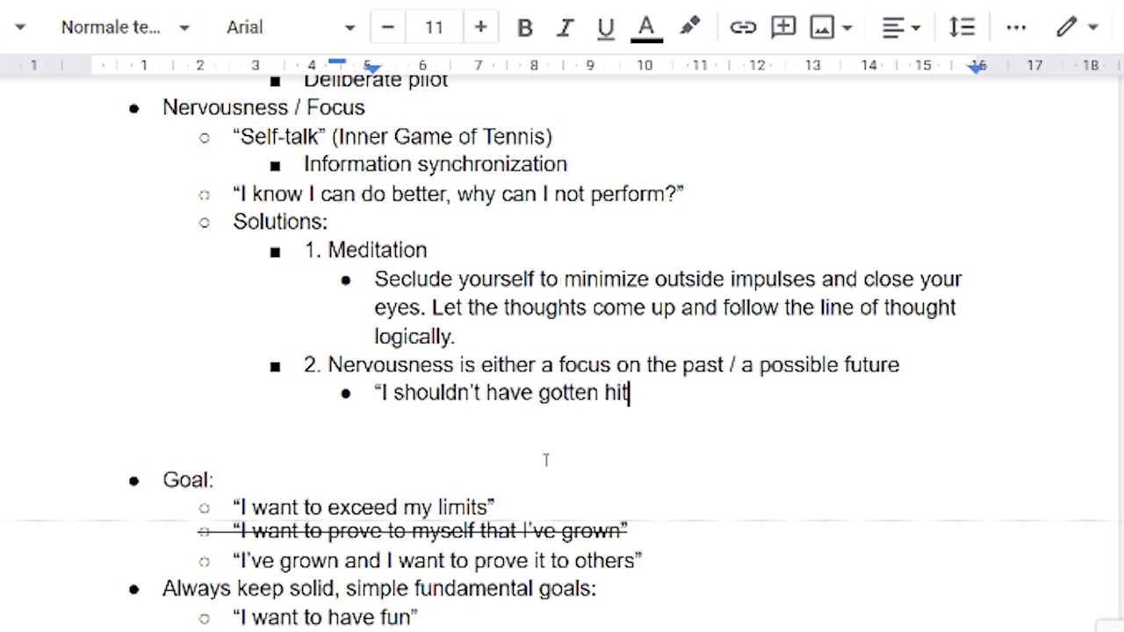
pyautogui.write(' by that back air')
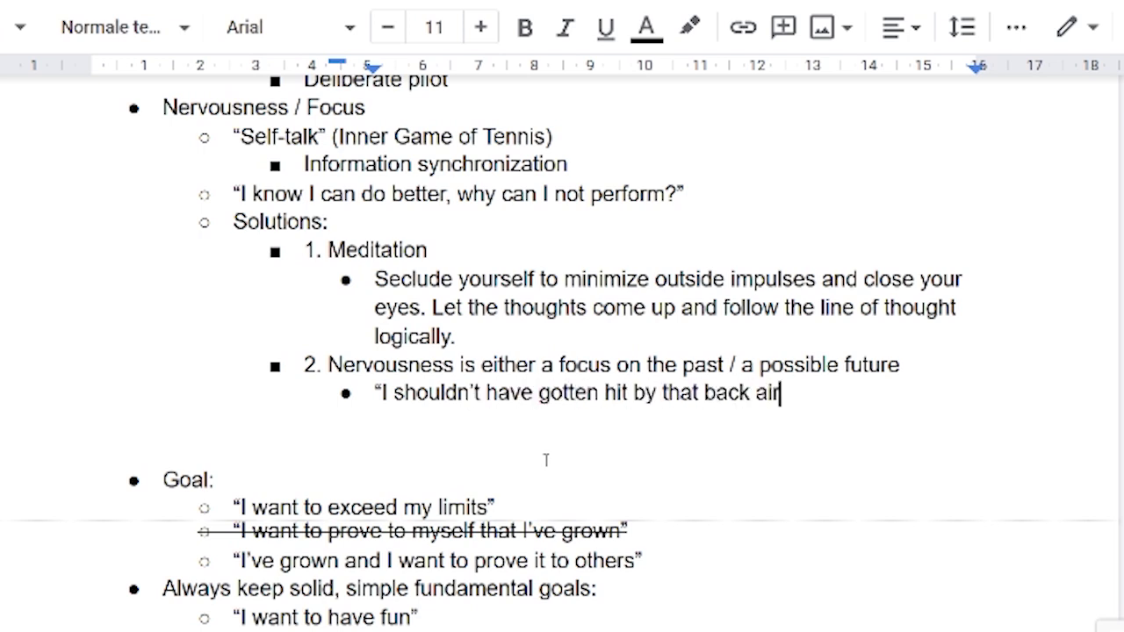
pyautogui.write('"')
# - Add another example thought under item 2 reading ““If I lose this I’ll look bad””
pyautogui.press('Return')
pyautogui.write('"')
pyautogui.write('If I lose this I')
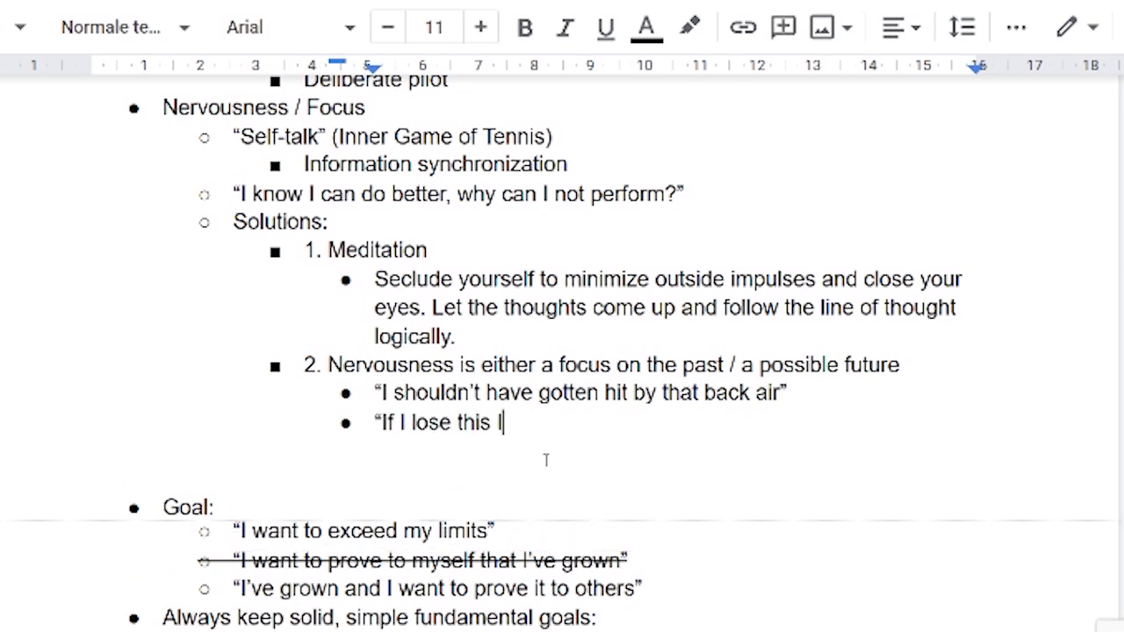
pyautogui.write("'ll look stup")
pyautogui.press('BackSpace')
pyautogui.press('BackSpace')
pyautogui.press('BackSpace')
pyautogui.press('BackSpace')
pyautogui.write('bad"')
# - Add a third example thought under item 2 reading ““I should’ve played that situation better””
pyautogui.press('Return')
pyautogui.write('"')
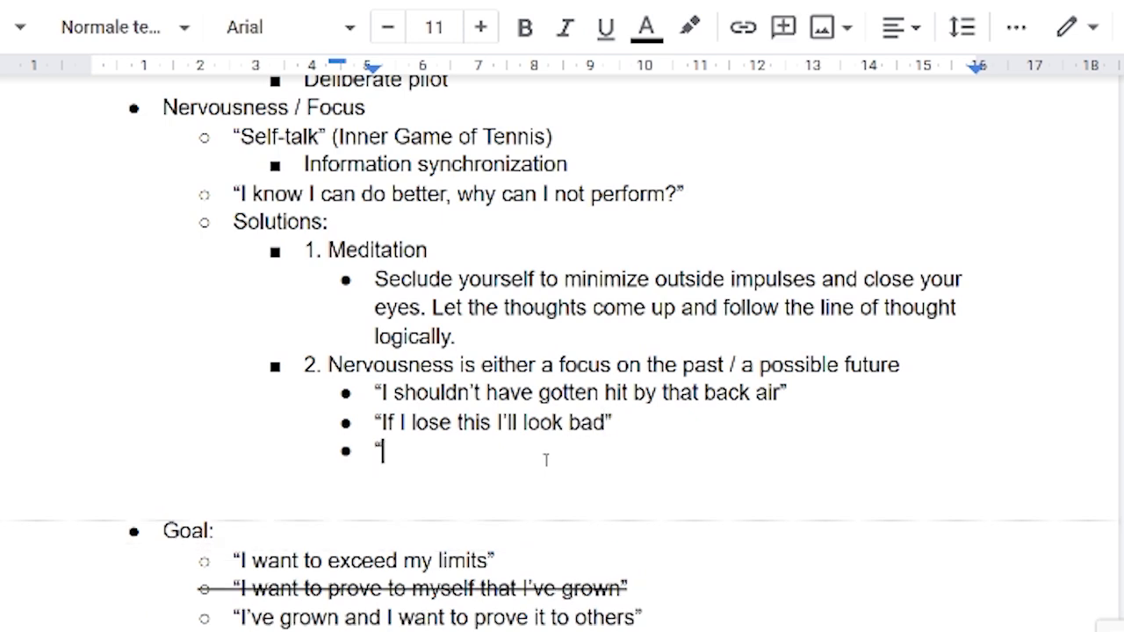
pyautogui.write("I should've plauy")
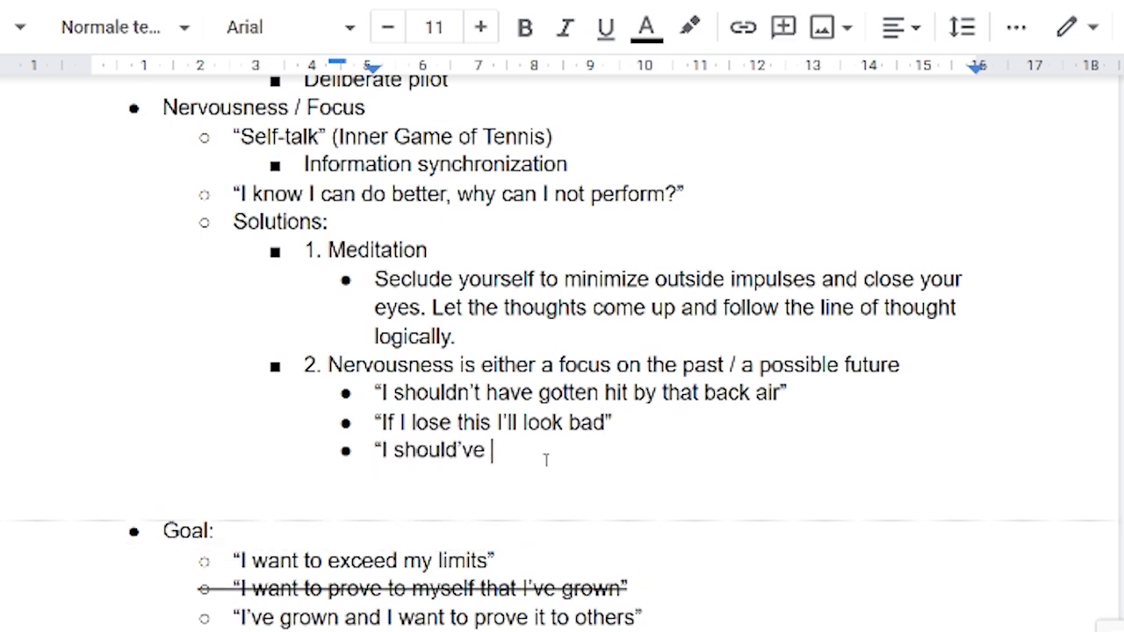
pyautogui.write('ed')
pyautogui.press('BackSpace')
pyautogui.press('BackSpace')
pyautogui.press('BackSpace')
pyautogui.press('BackSpace')
pyautogui.write('yed that situation better"')
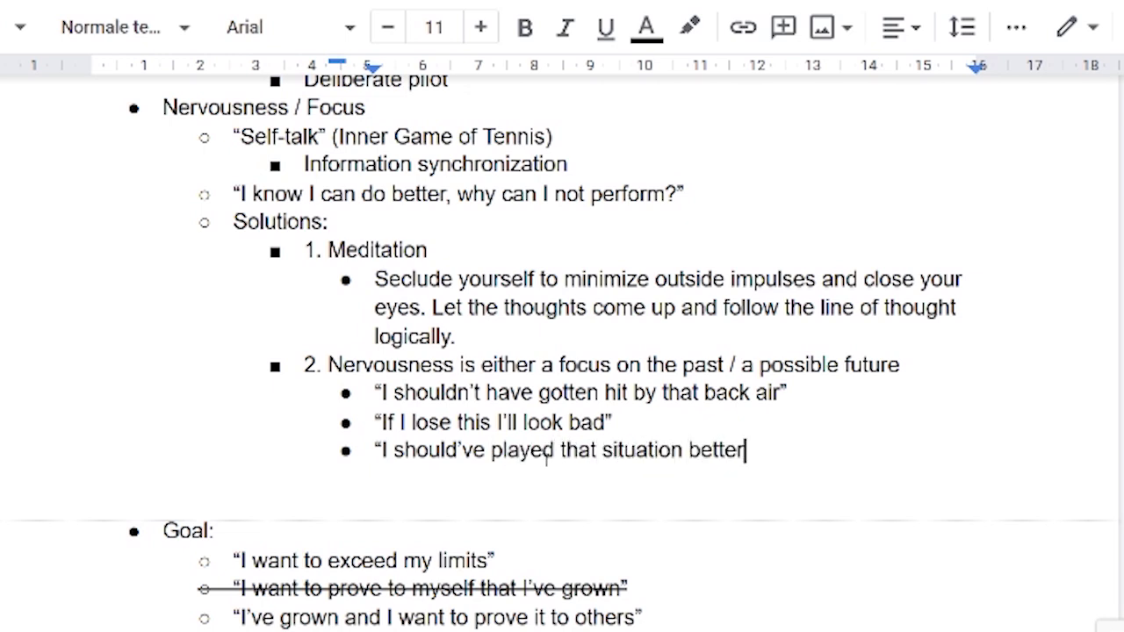
# - Add a fourth example thought under item 2 reading ““I don’t want to lose, I should win because I’m better””
pyautogui.press('Return')
pyautogui.write('"')
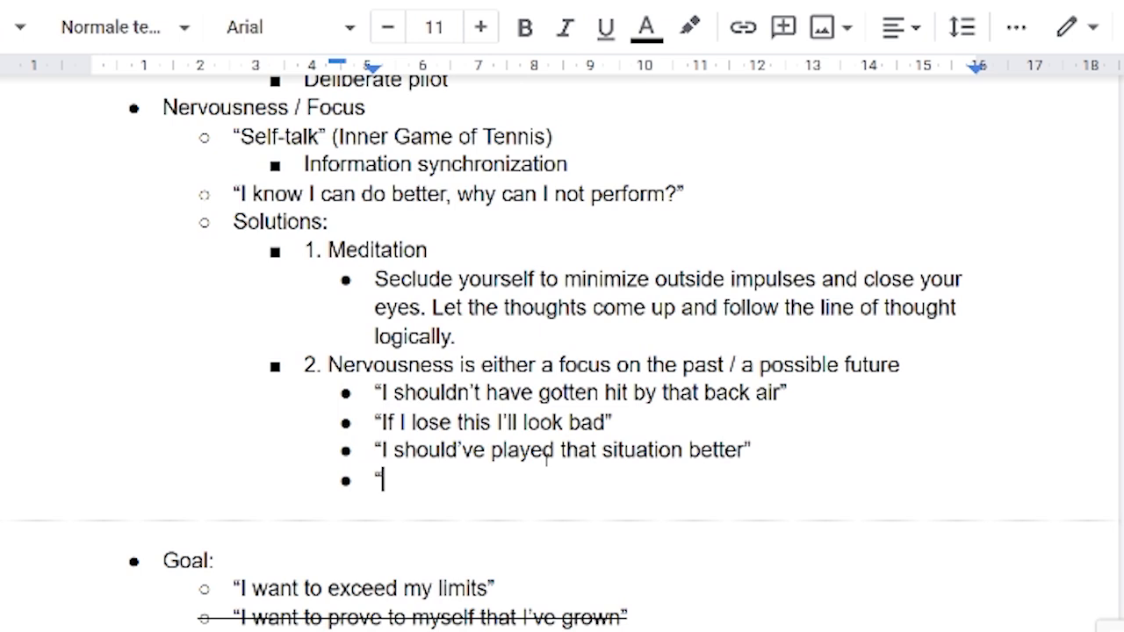
pyautogui.write("I don't want to lose, I ")
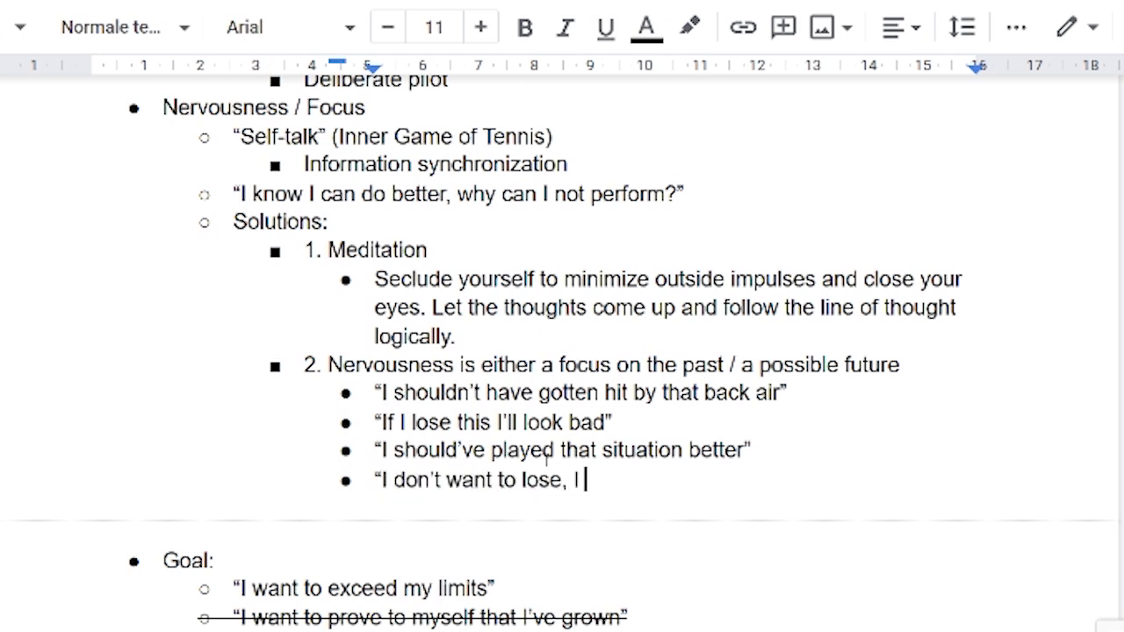
pyautogui.write('should win because I')
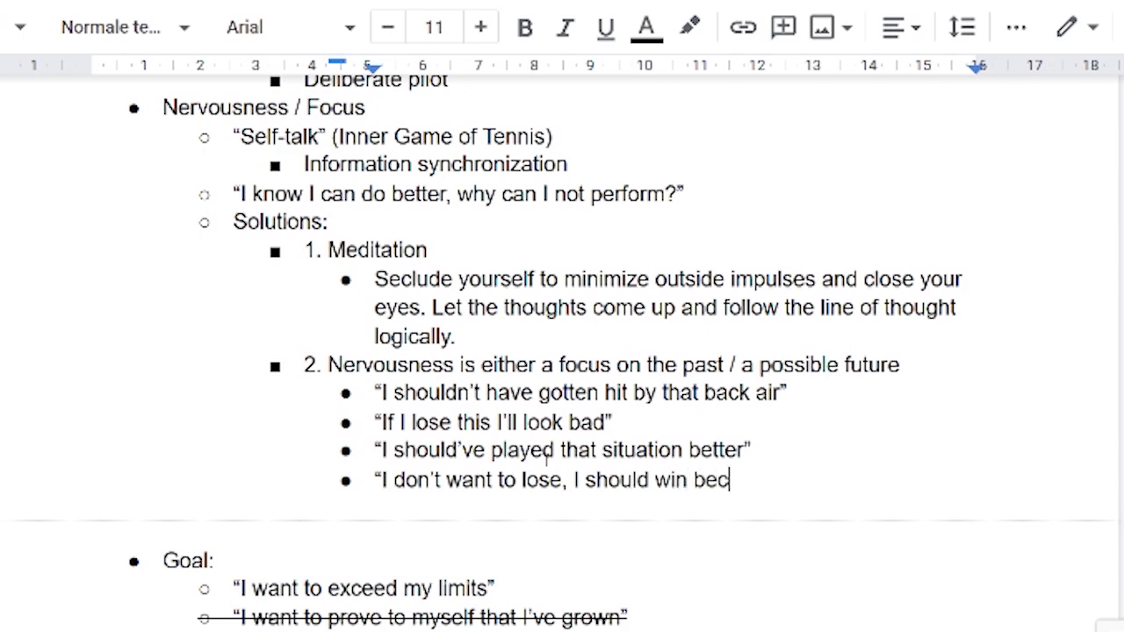
pyautogui.write('\'m better"')
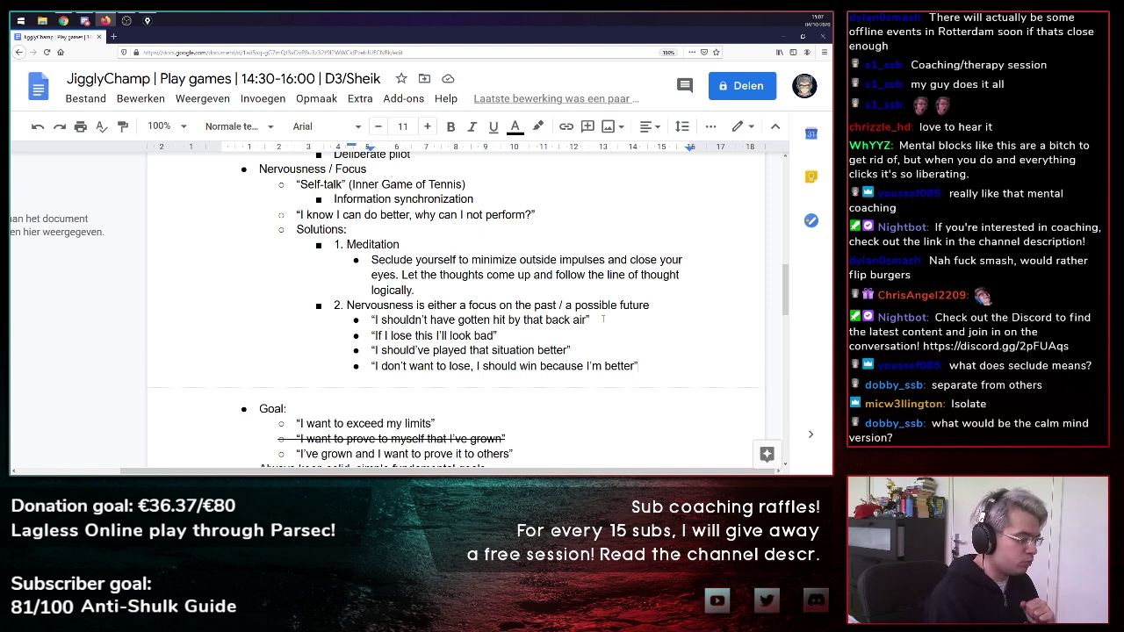
# - Go through the four quoted thoughts under the nervousness item, highlighting each one in turn
pyautogui.moveTo(596, 321); pyautogui.dragTo(352, 321)
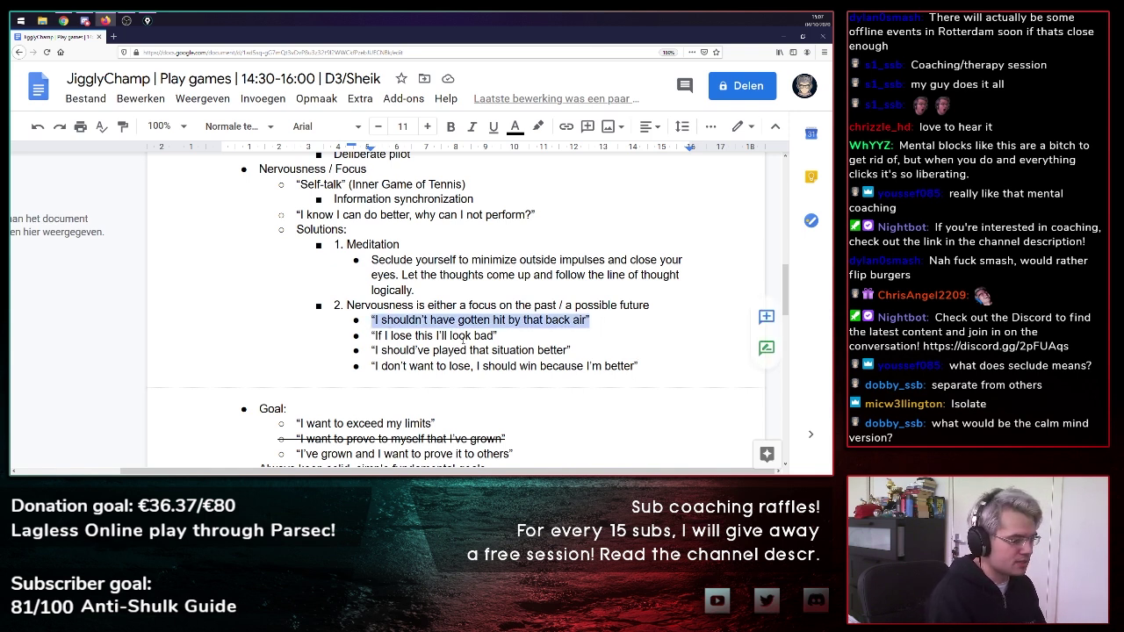
pyautogui.moveTo(500, 336); pyautogui.dragTo(324, 331)
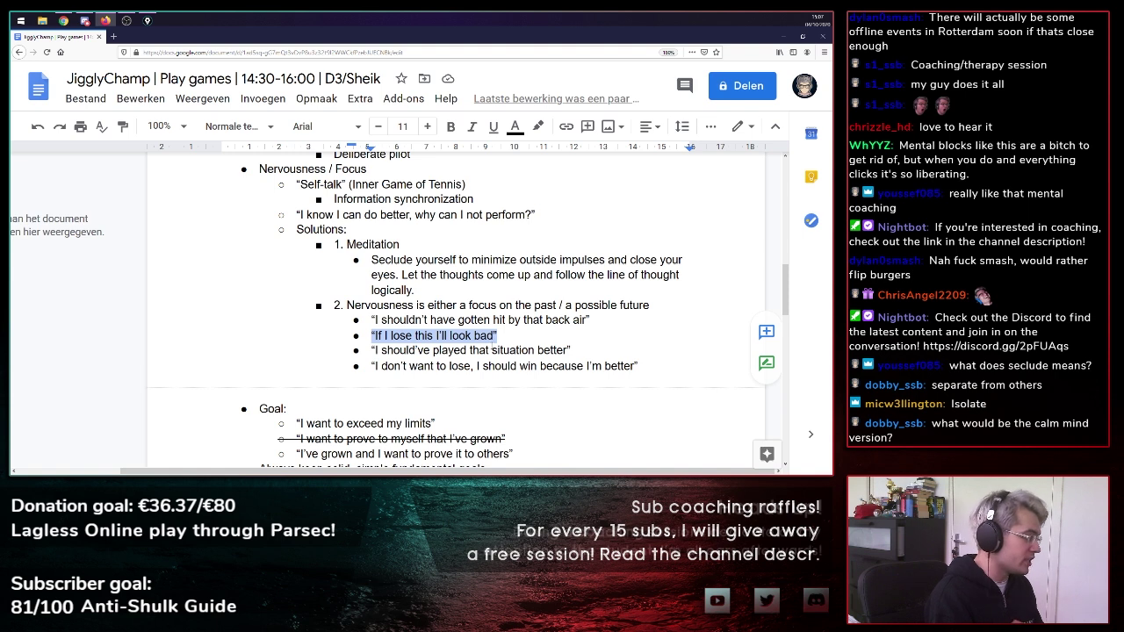
pyautogui.moveTo(571, 350); pyautogui.dragTo(284, 349)
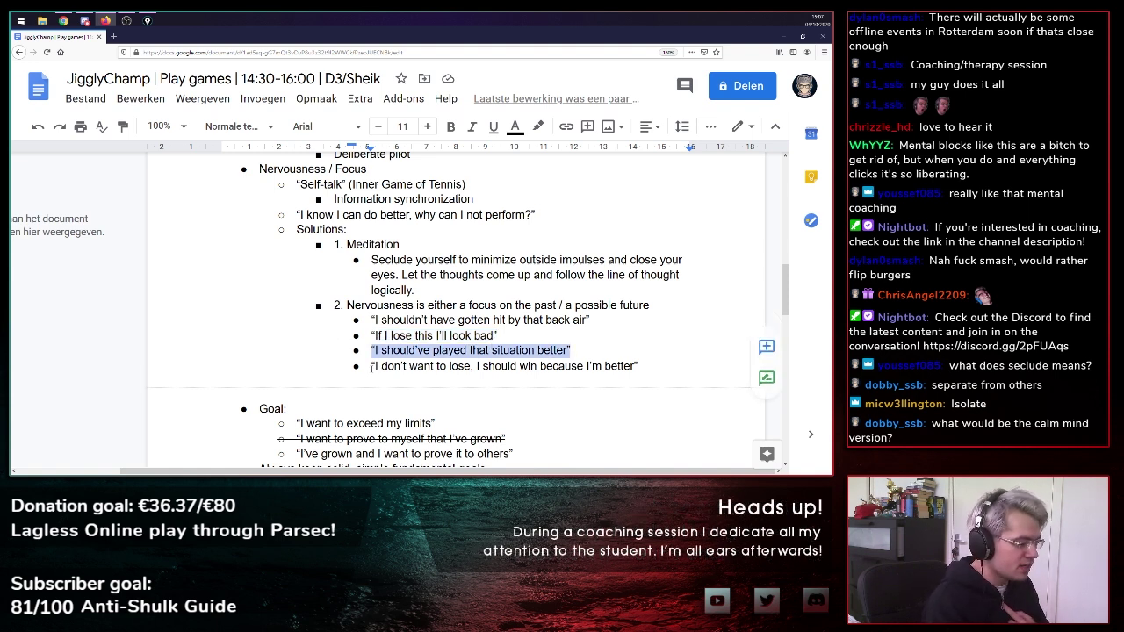
pyautogui.moveTo(371, 366); pyautogui.dragTo(661, 370)
pyautogui.click(677, 365)
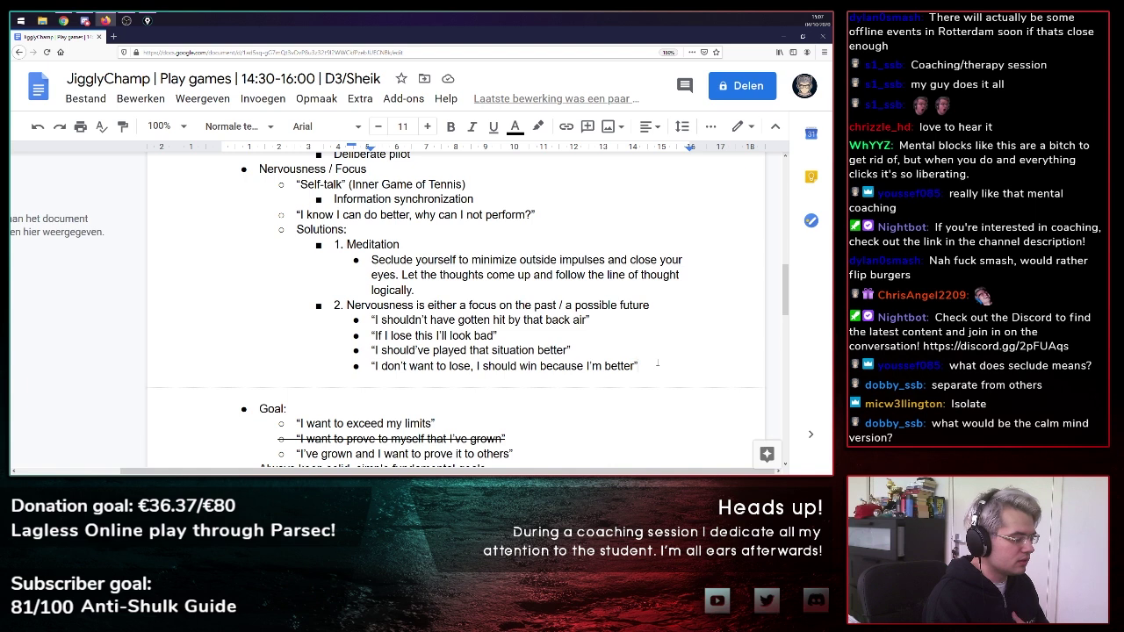
pyautogui.moveTo(654, 365); pyautogui.dragTo(476, 366)
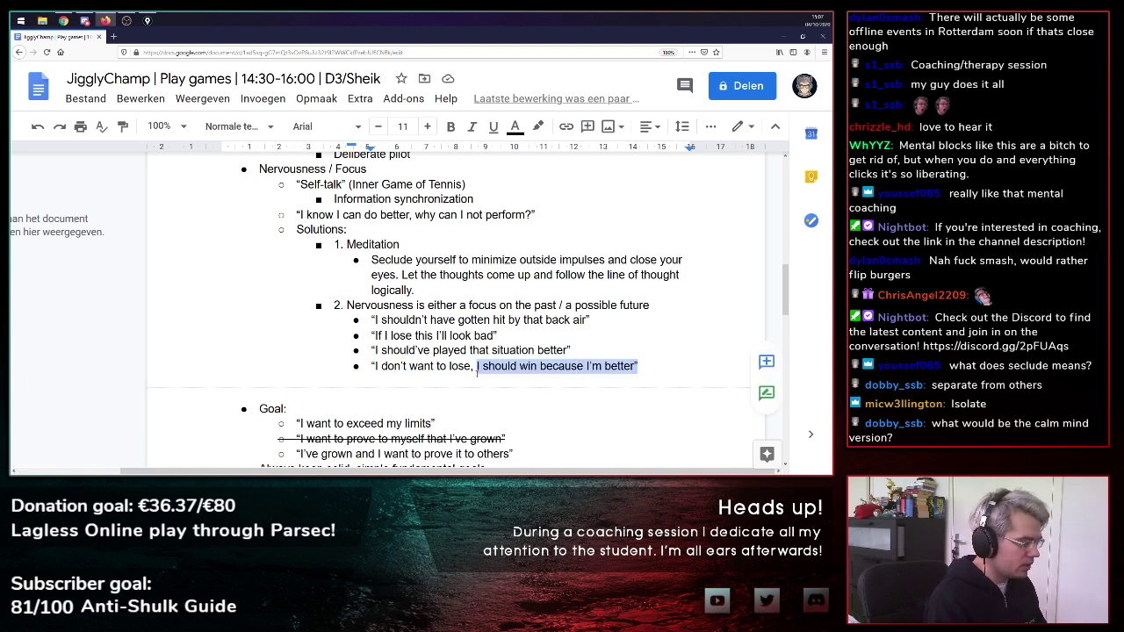
# - Add a bullet below the quotes: “If you find yourself thinking these types of thoughts, force yourself to think “How do I win the next interaction?””
pyautogui.click(697, 359)
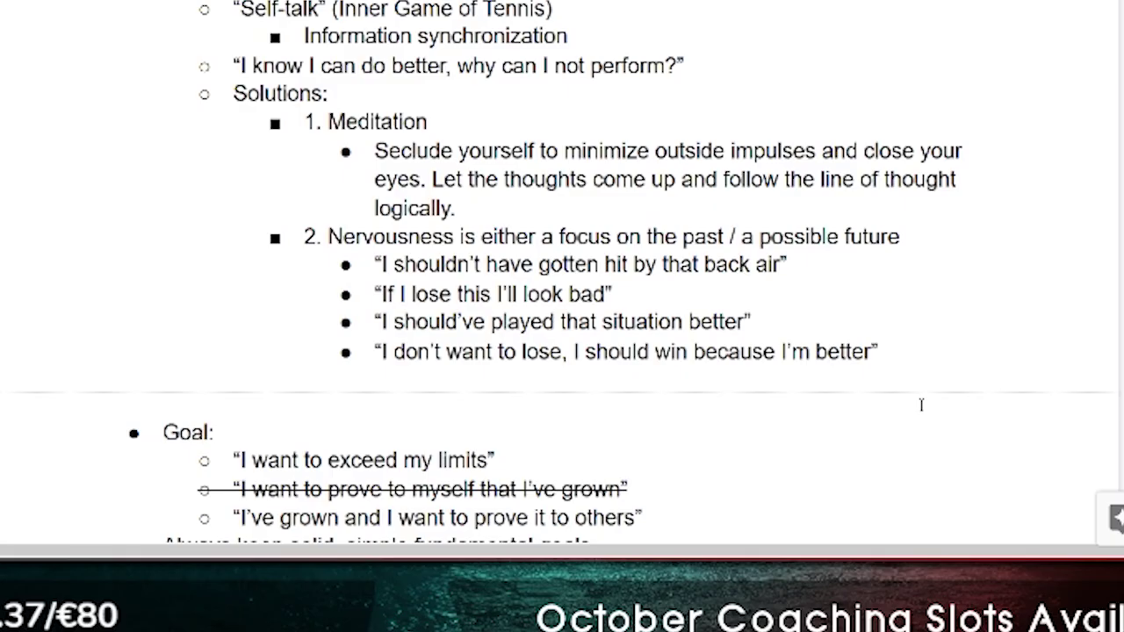
pyautogui.press('Return')
pyautogui.write('If you find ')
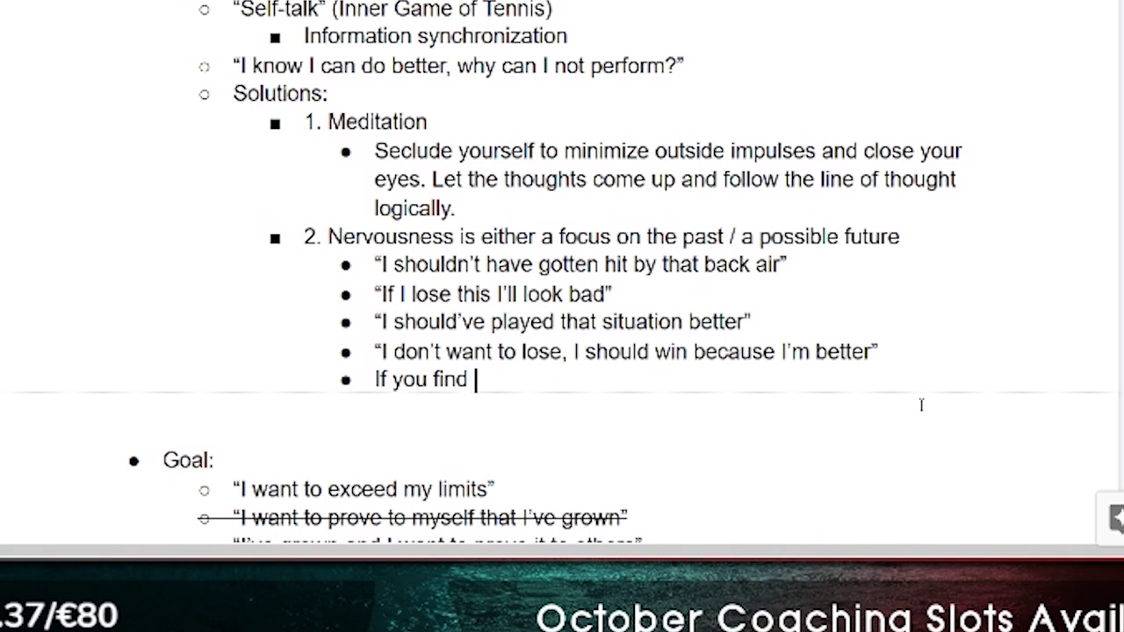
pyautogui.write('yourself thinking t')
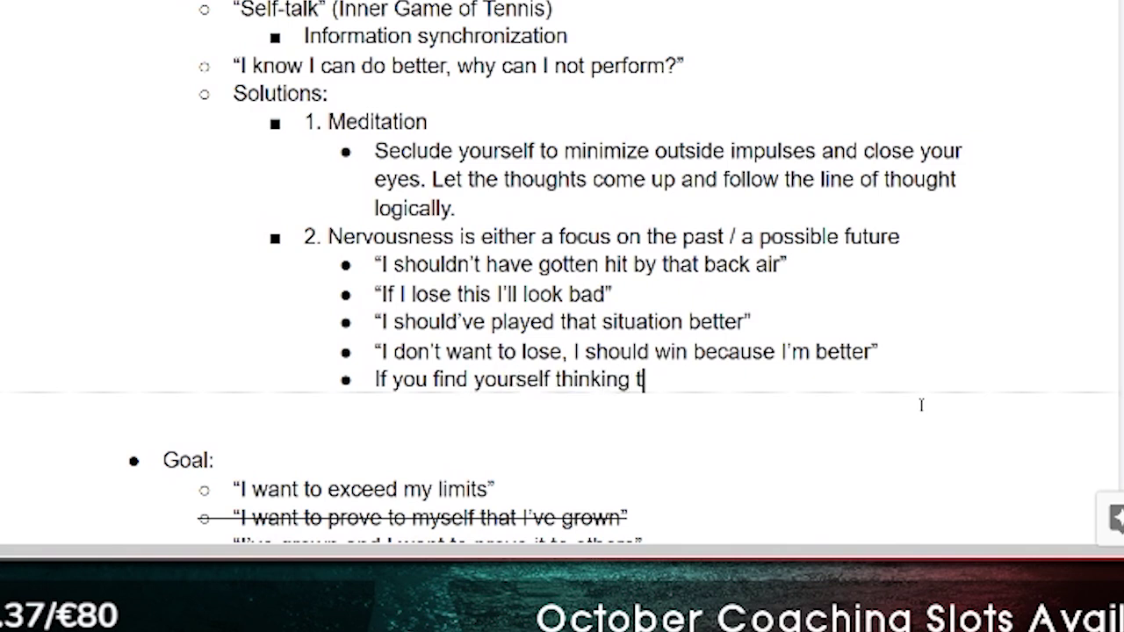
pyautogui.write('hese type of thoughts')
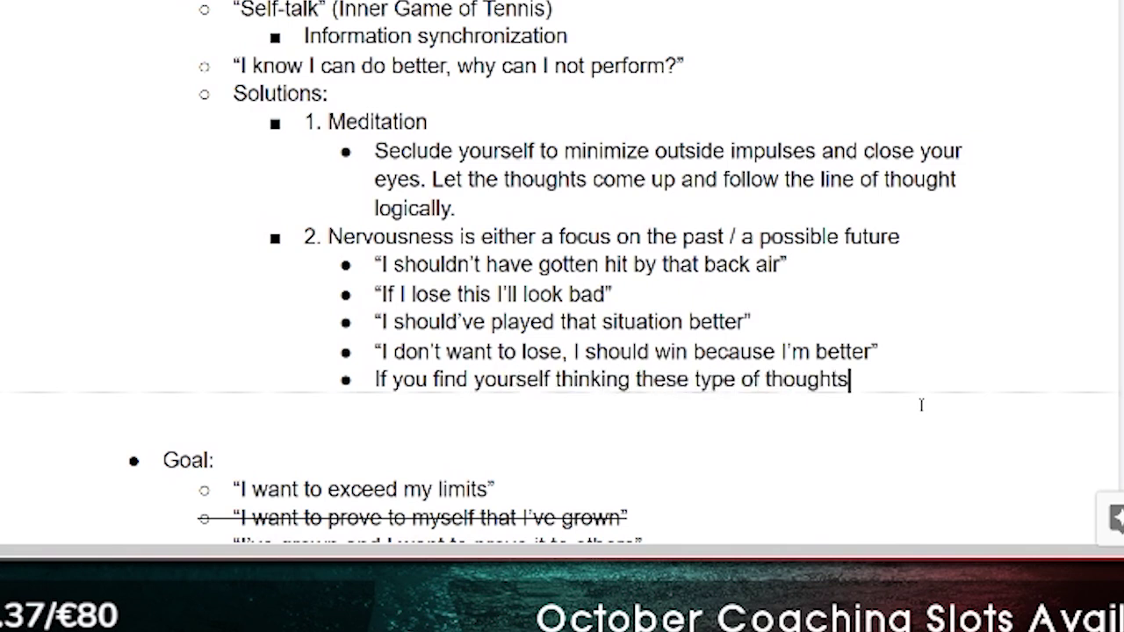
pyautogui.write(', force yourself to ')
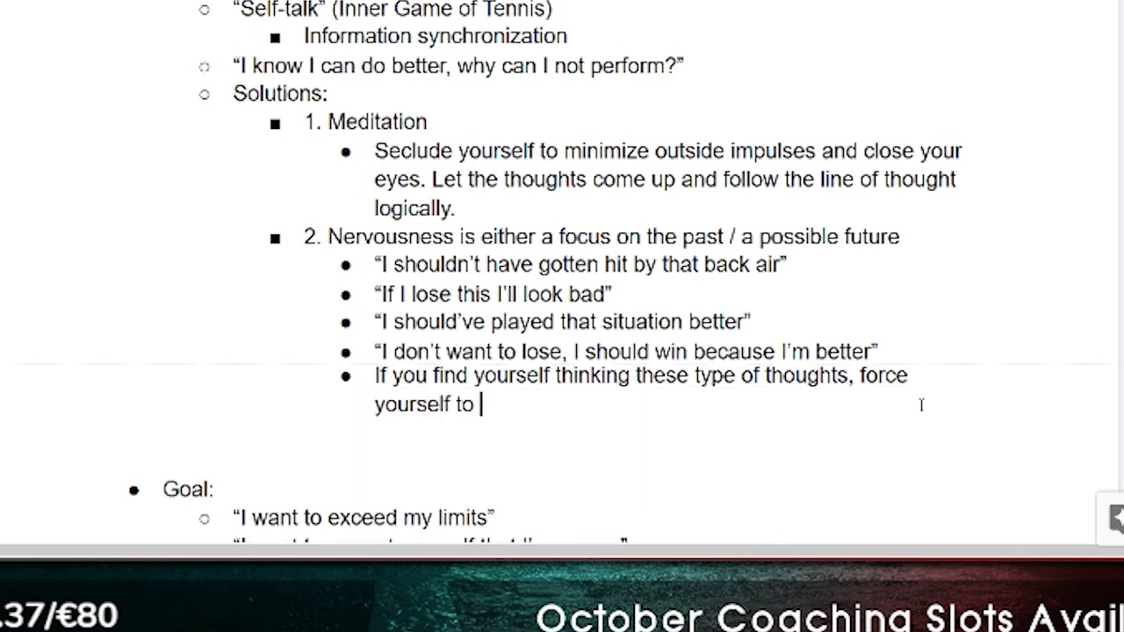
pyautogui.write('think "How do')
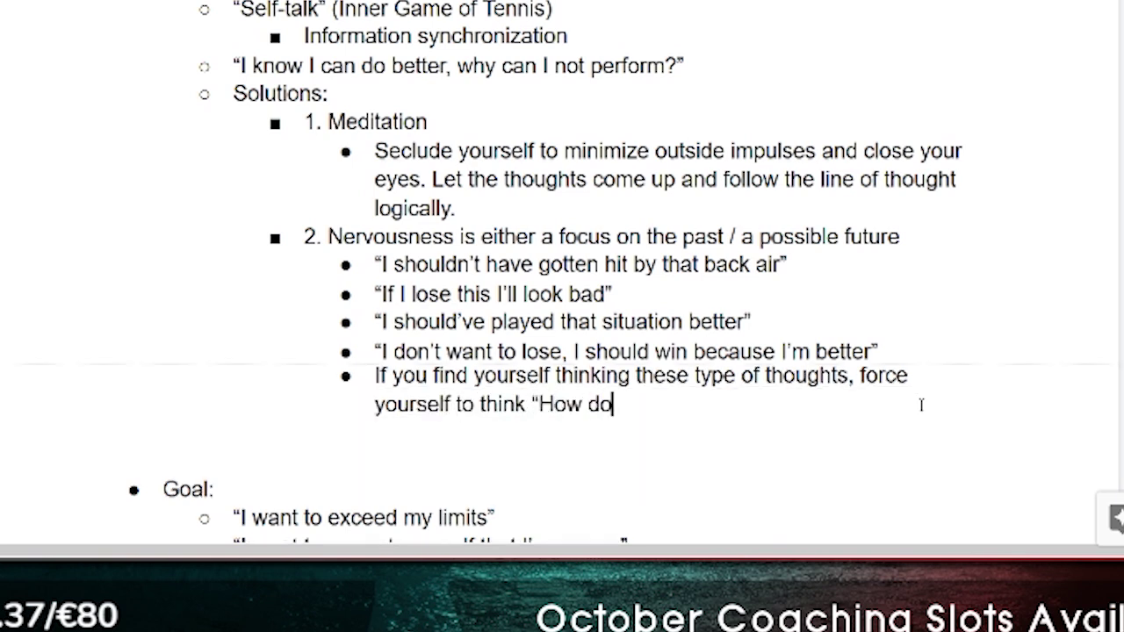
pyautogui.write(' I win the next interact')
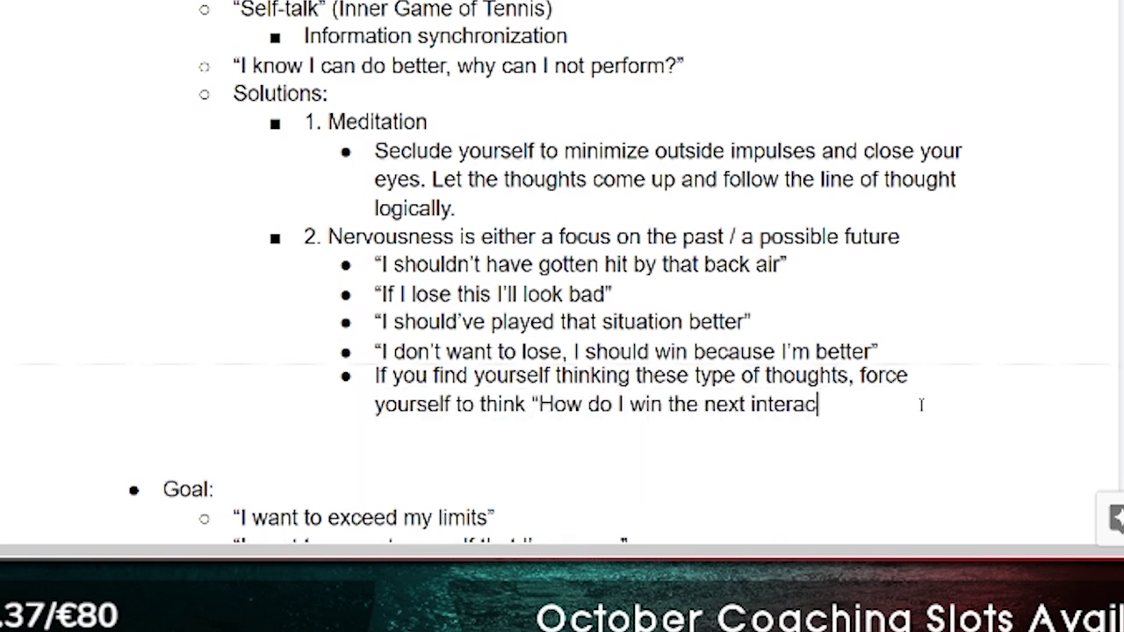
pyautogui.write('ion?"')
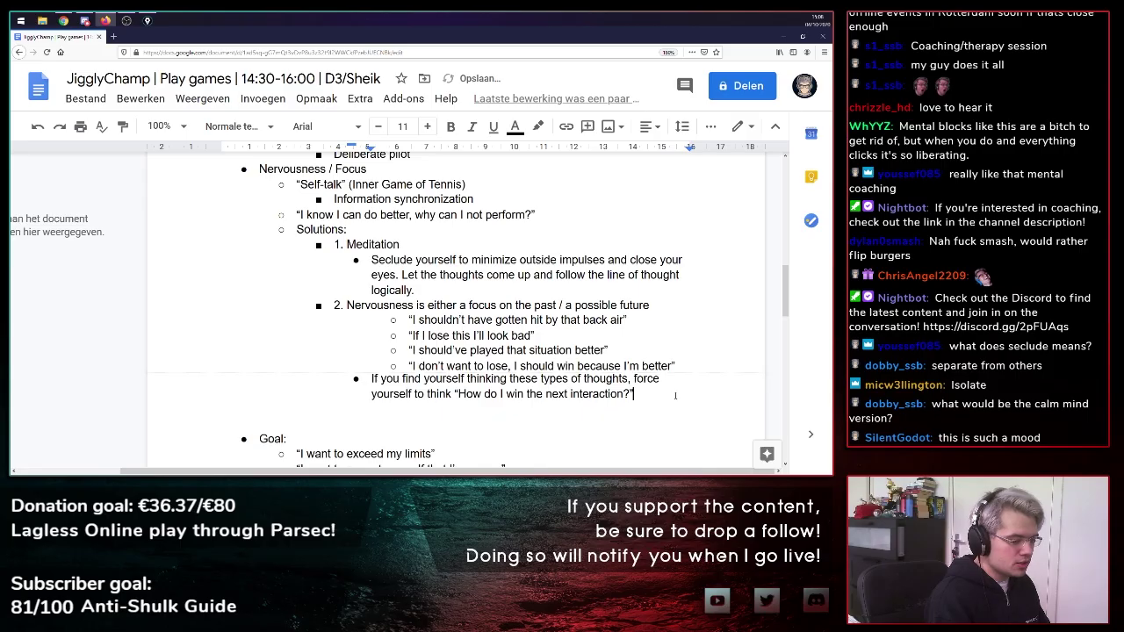
# - Highlight the question “How do I win the next interaction?” in the last bullet to review it
pyautogui.hotkey('ctrl', 'shift', 'Left')
pyautogui.hotkey('ctrl', 'shift', 'Left')
pyautogui.hotkey('ctrl', 'shift', 'Left')
pyautogui.hotkey('ctrl', 'shift', 'Left')
pyautogui.hotkey('ctrl', 'shift', 'Left')
pyautogui.hotkey('ctrl', 'shift', 'Left')
pyautogui.hotkey('ctrl', 'shift', 'Left')
pyautogui.hotkey('ctrl', 'shift', 'Left')
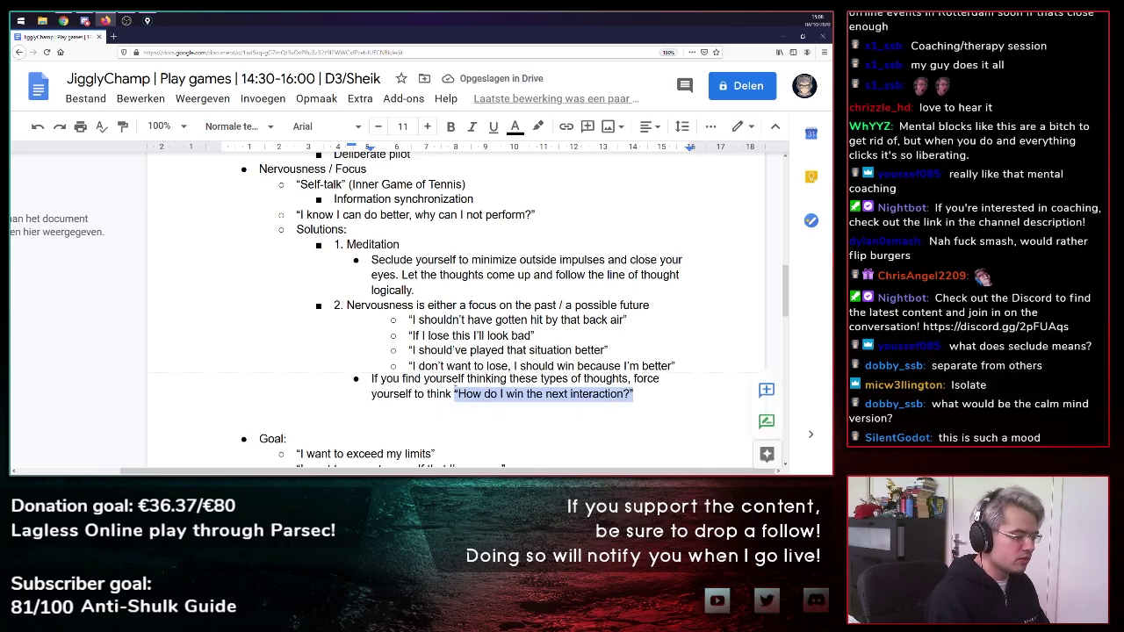
pyautogui.click(566, 394)
pyautogui.click(672, 337)
# - Add a third item under Solutions, one level above the last bullet, reading “3. Improve”
pyautogui.click(681, 395)
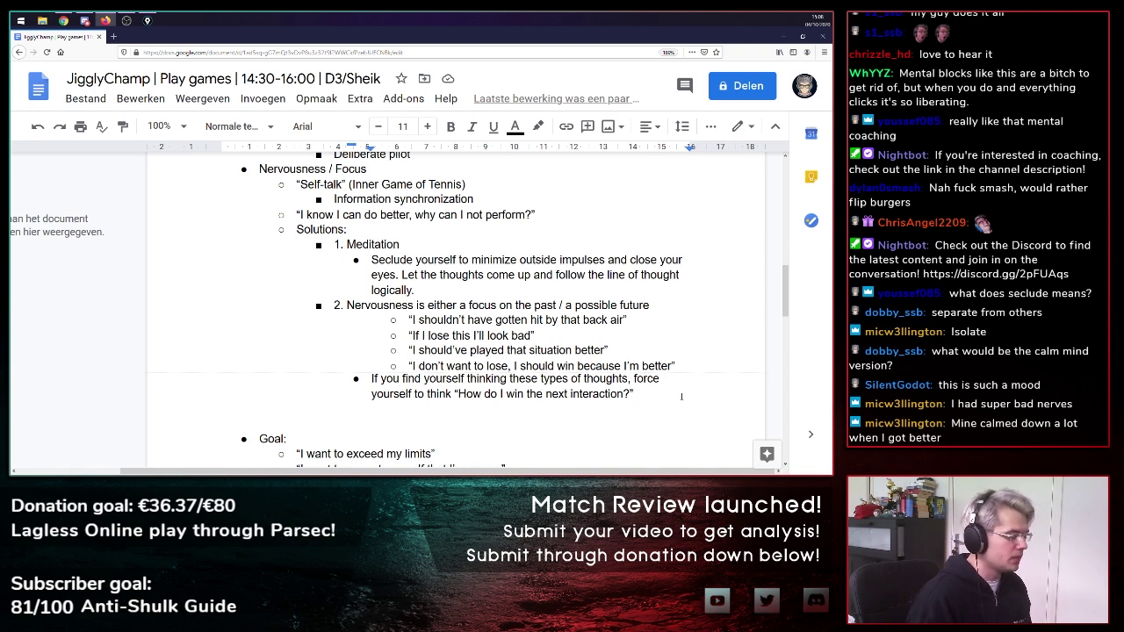
pyautogui.press('Return')
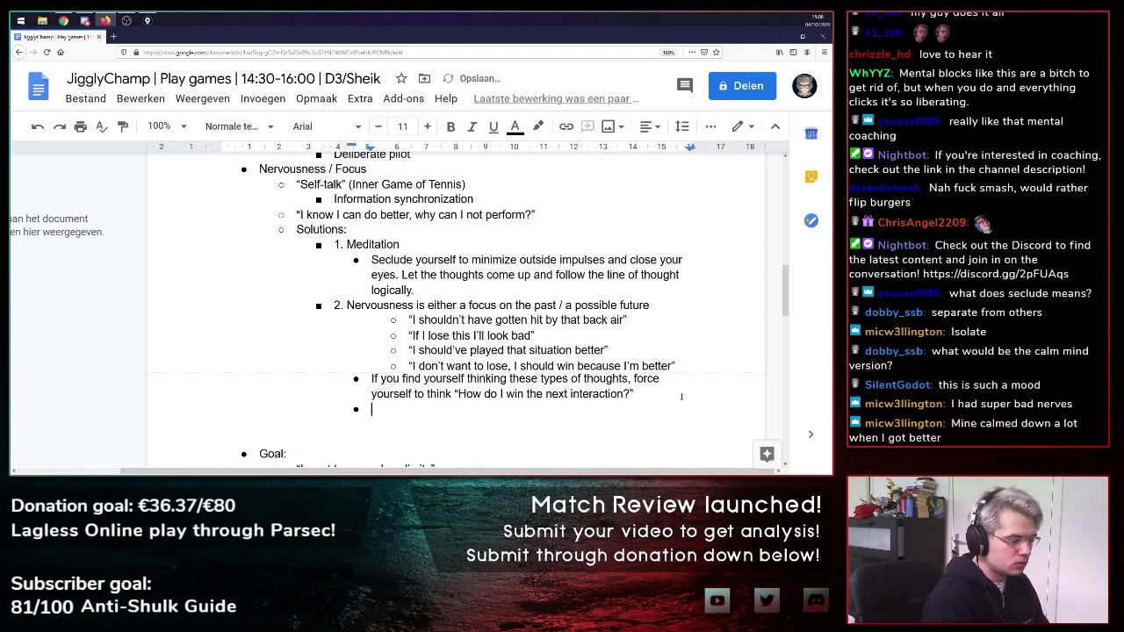
pyautogui.hotkey('shift', 'Tab')
pyautogui.write('3.')
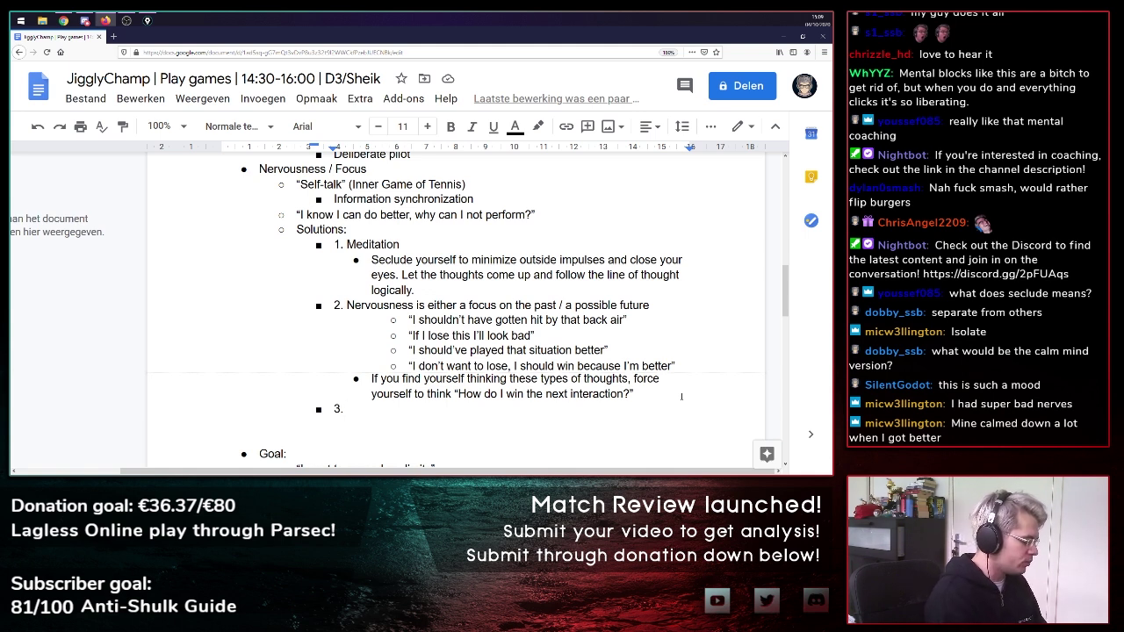
pyautogui.write('Improve')
# - Add a nested bullet under Improve reading “Gaining a better knowledge base is going to help you know what to expect which will ease your nervousness”
pyautogui.press('Return')
pyautogui.press('Tab')
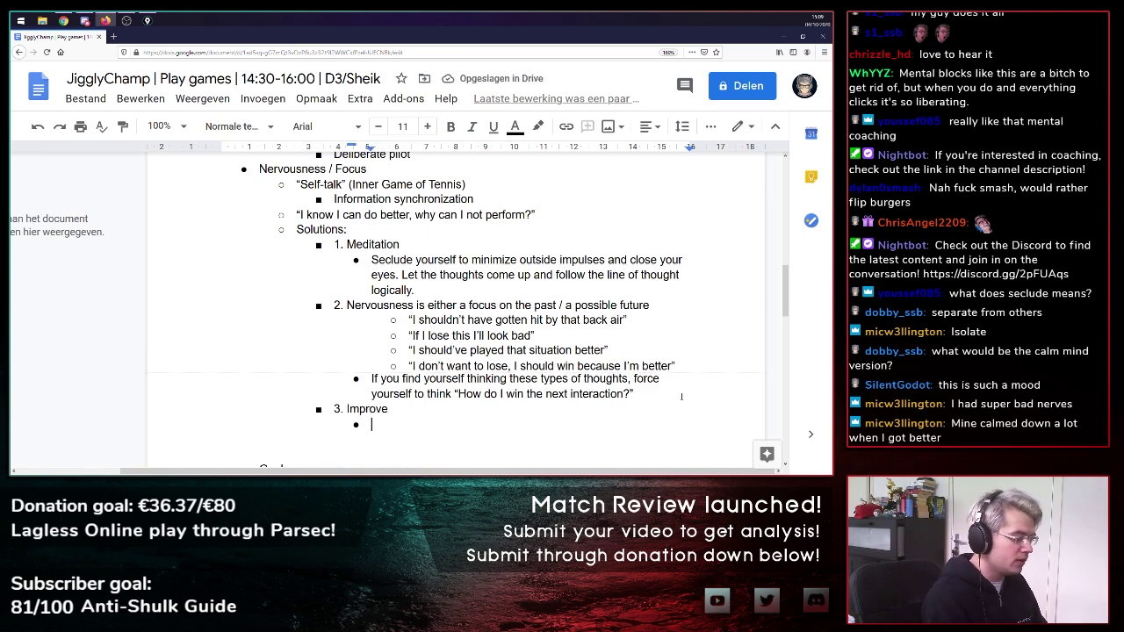
pyautogui.moveTo(786, 290); pyautogui.dragTo(830, 299)
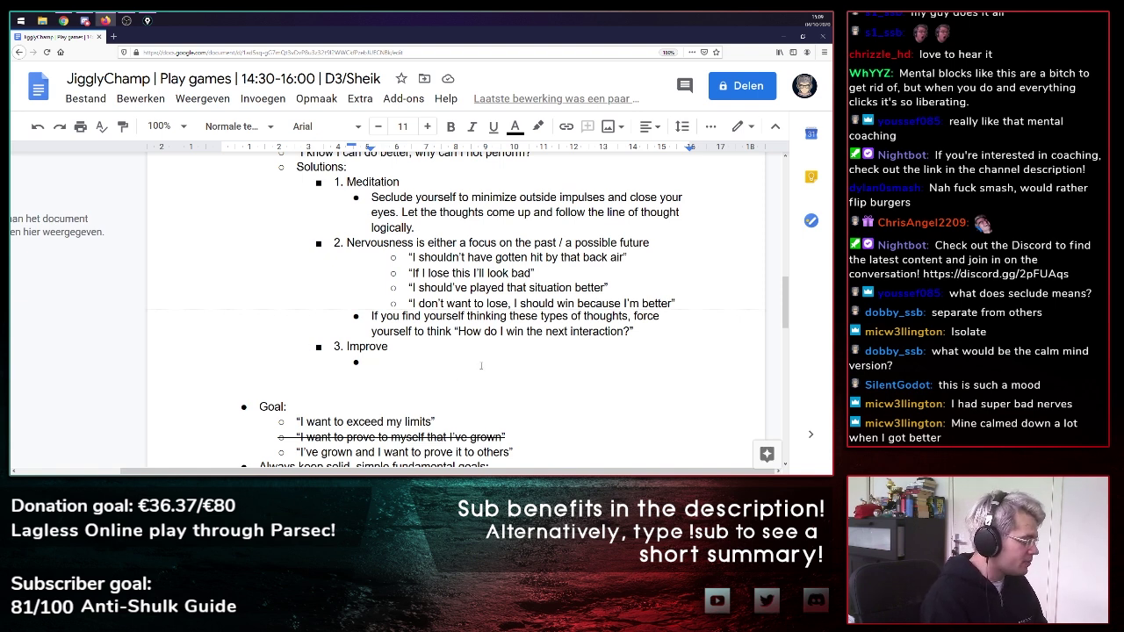
pyautogui.write('Gaining a better ')
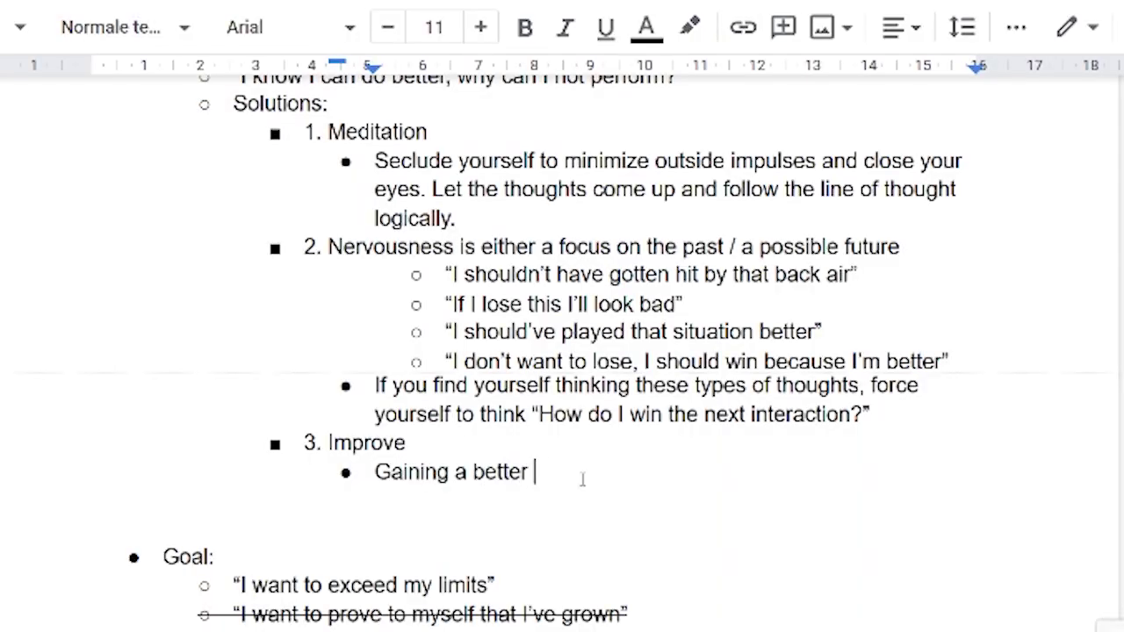
pyautogui.write('knowledge base is going to help you know what to expect a')
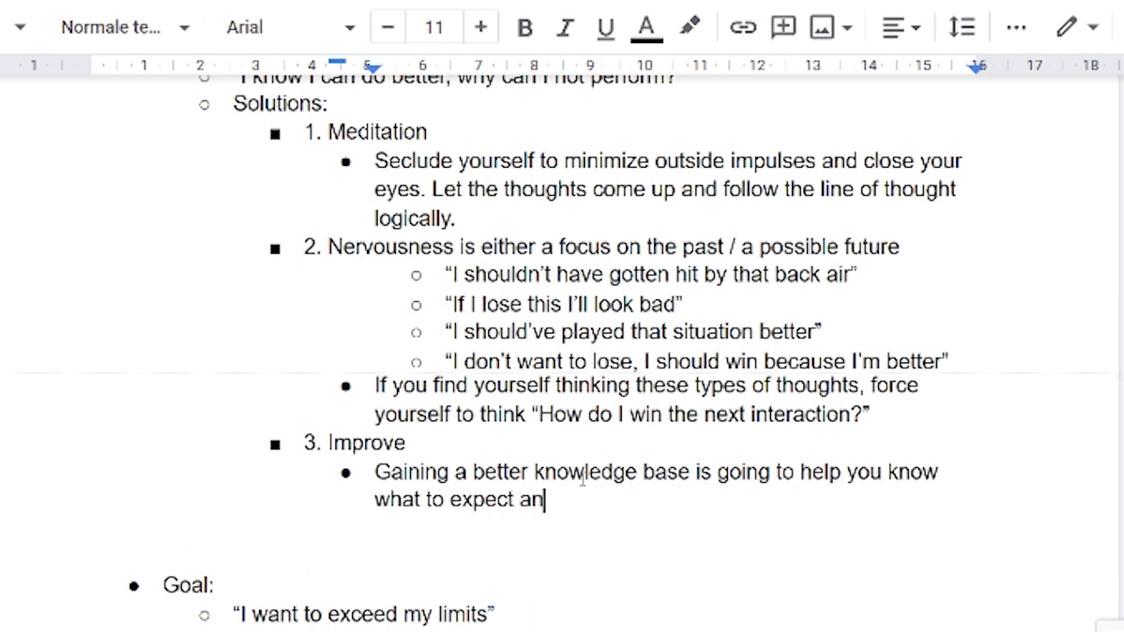
pyautogui.press('BackSpace')
pyautogui.write('which will ease your nervousness')
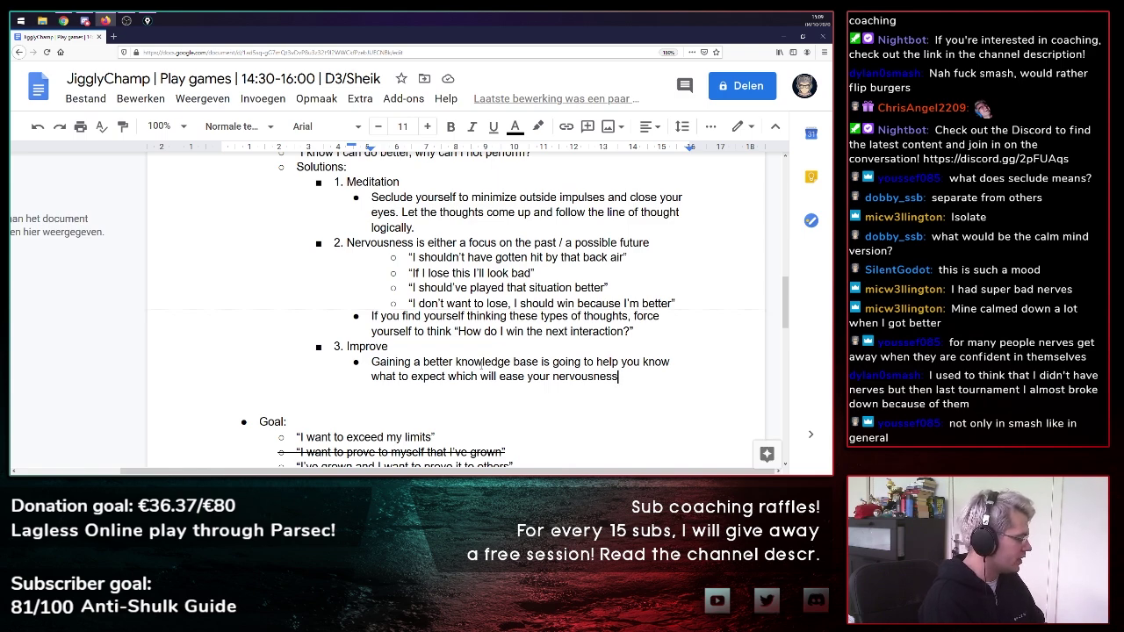
# - Review the earlier notes on finding a well-defined goal and the neutral, advantage and disadvantage game states
pyautogui.scroll(10, 457, 308)
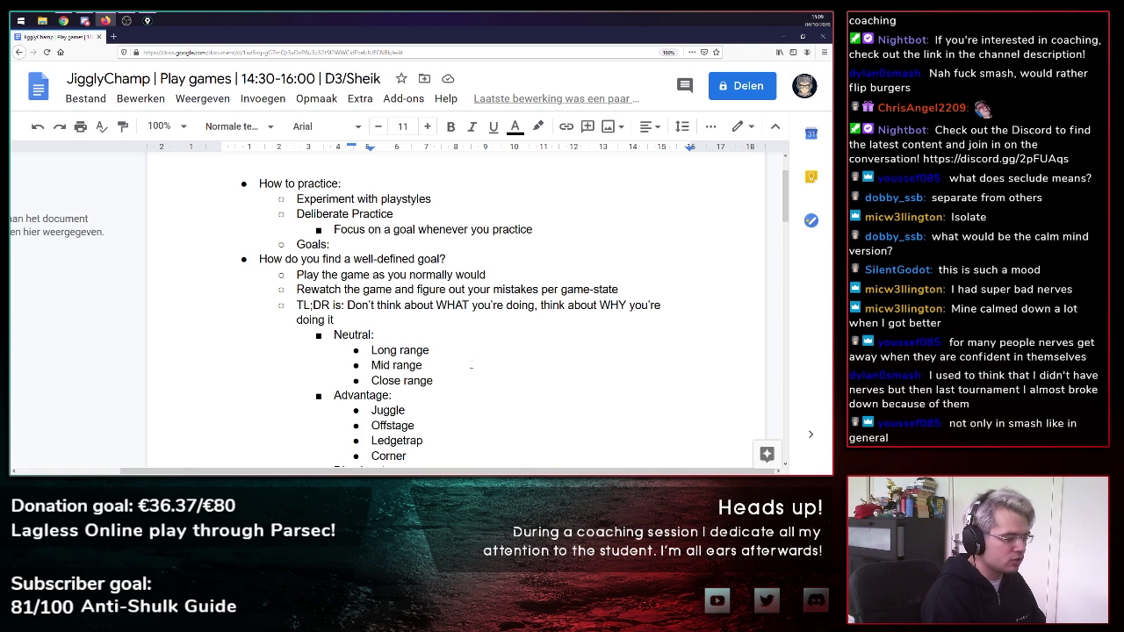
pyautogui.scroll(-3, 489, 343)
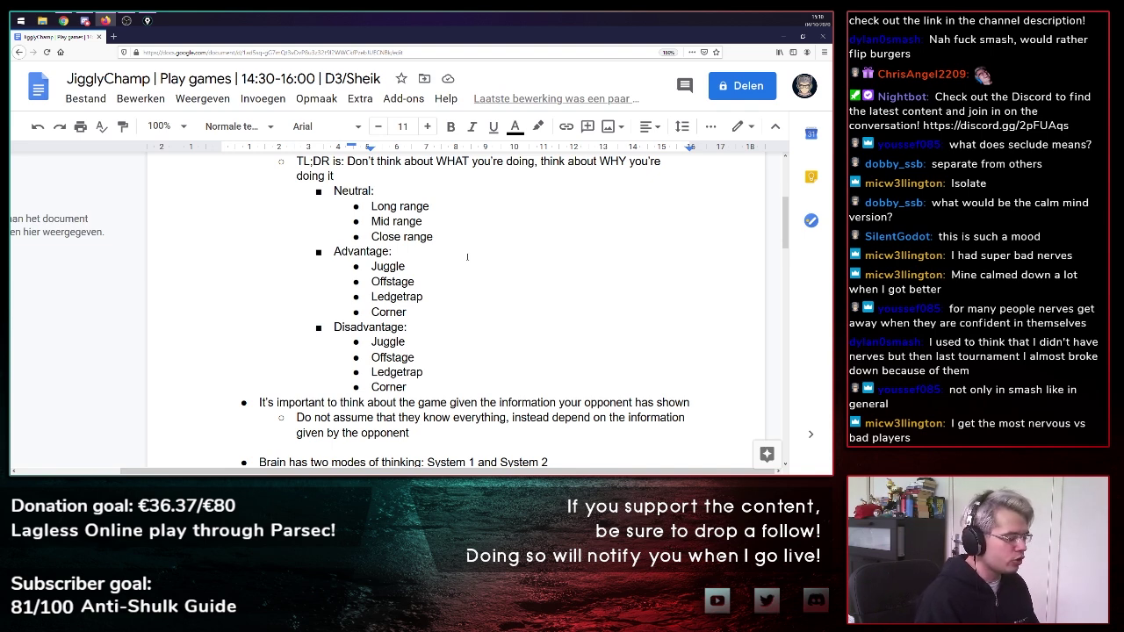
# - Add a second nested bullet under Improve reading “You turn the game into a logical thing rather than an emotional thing”
pyautogui.scroll(-15, 467, 257)
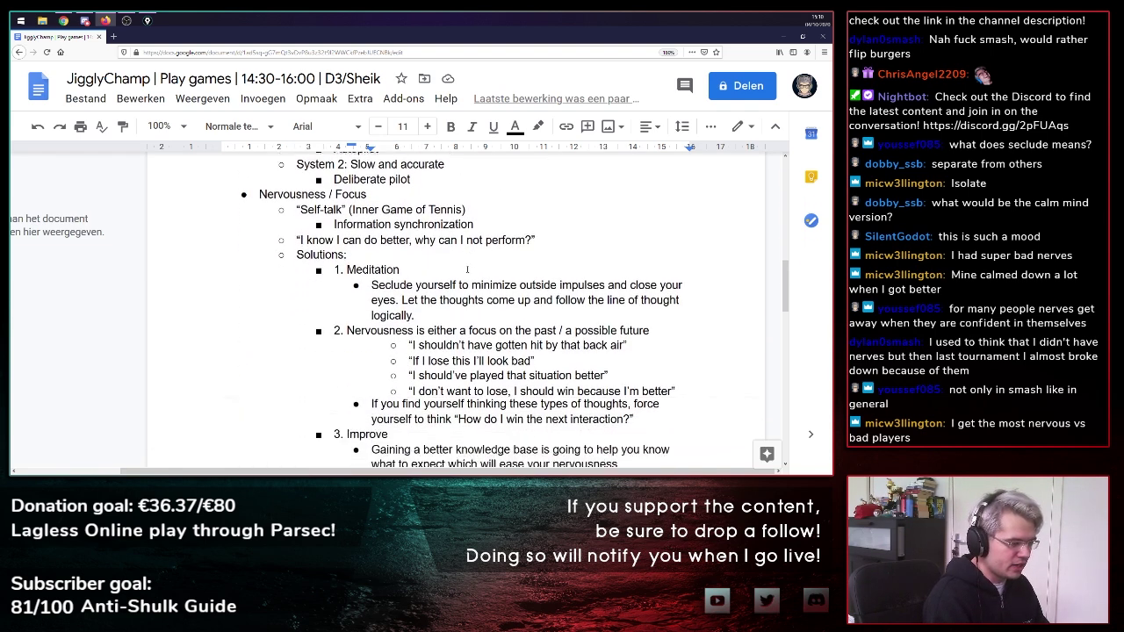
pyautogui.scroll(1, 488, 271)
pyautogui.click(665, 235)
pyautogui.press('Return')
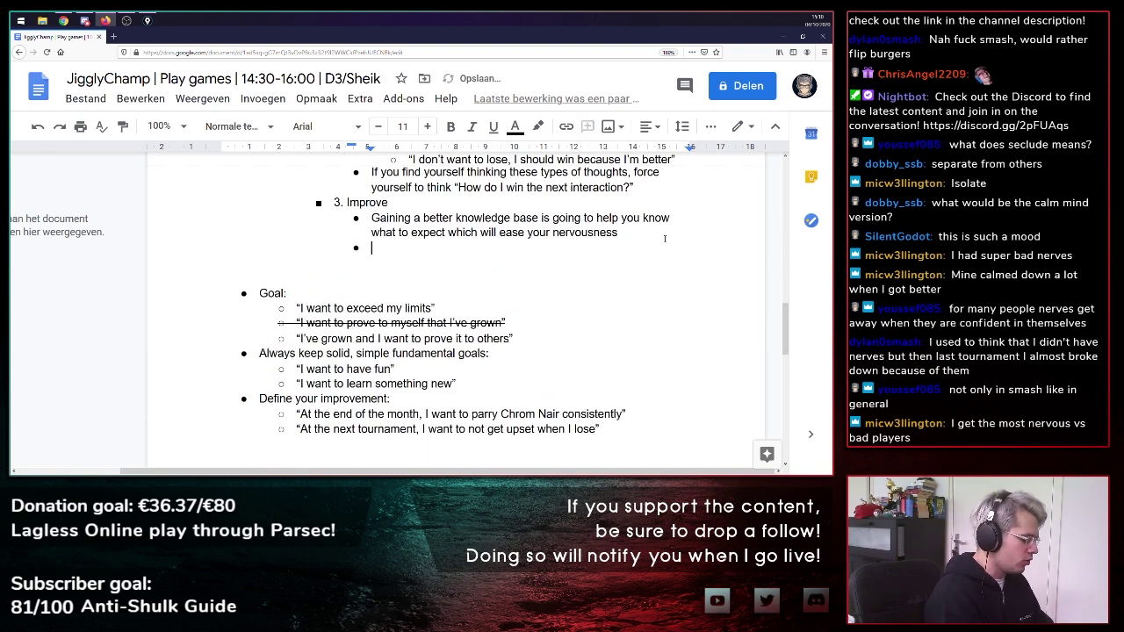
pyautogui.write('You turn the ')
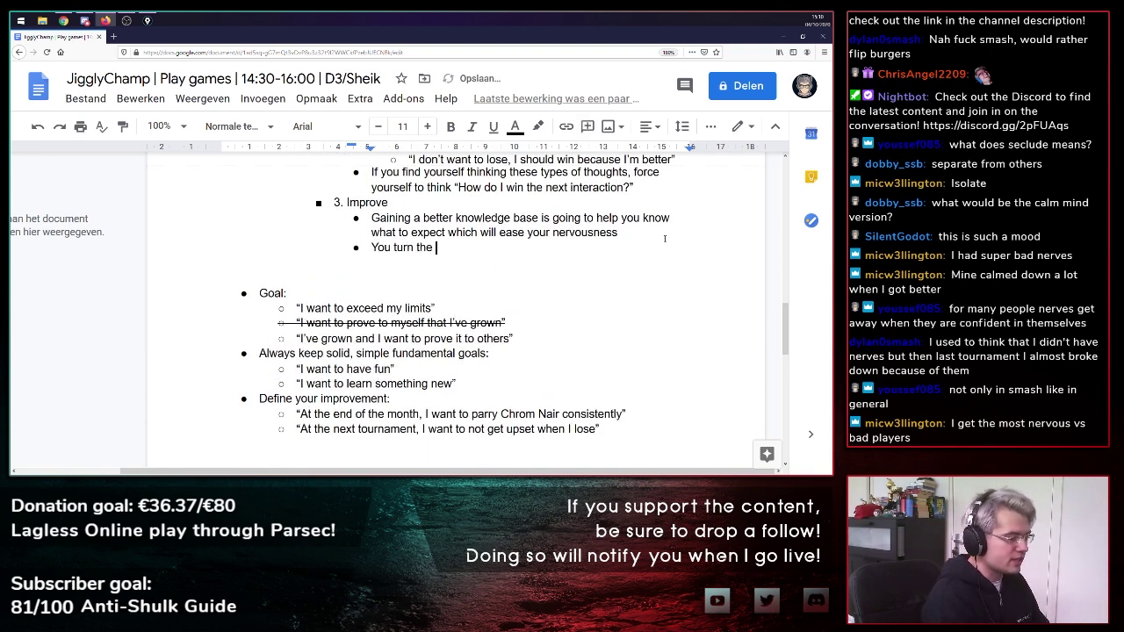
pyautogui.write('game into a logical t')
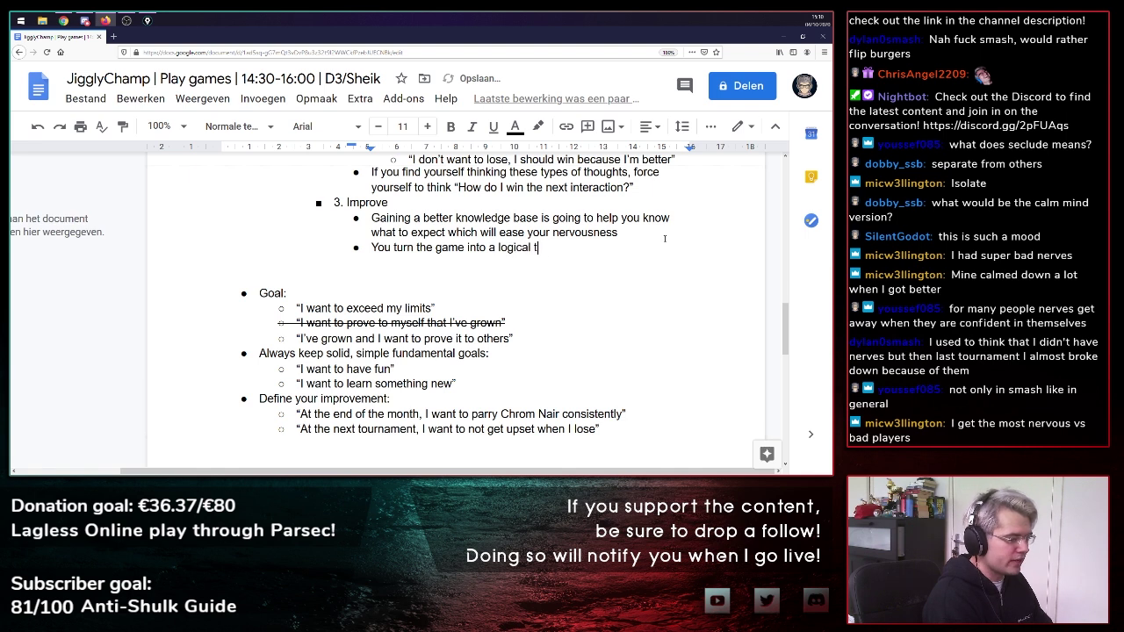
pyautogui.write('hing rather than an em')
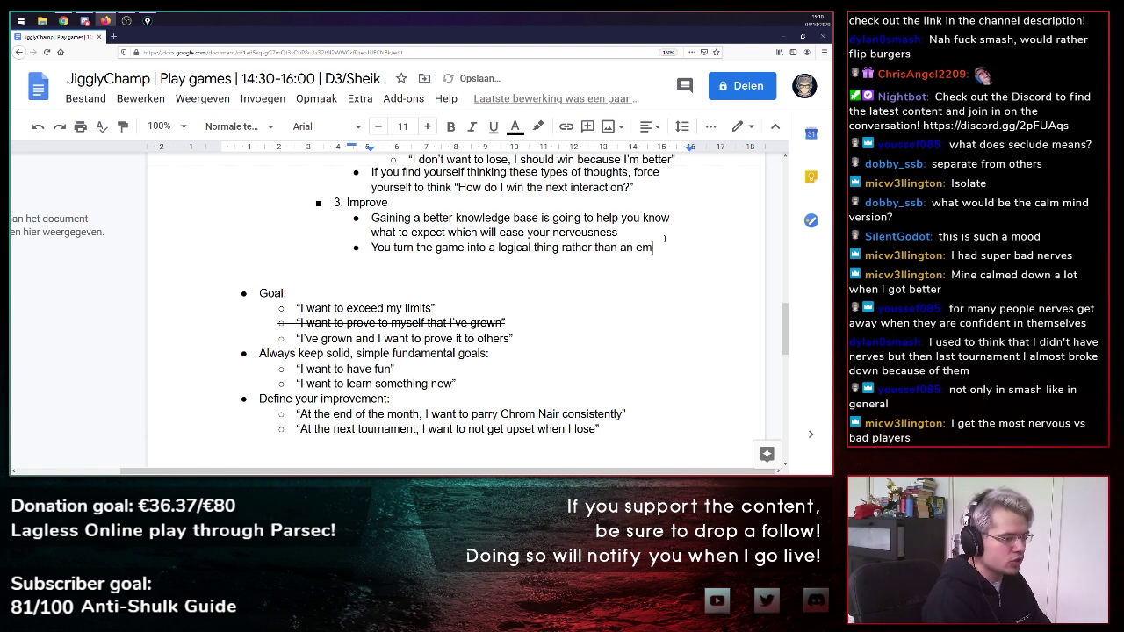
pyautogui.write('otional thing')
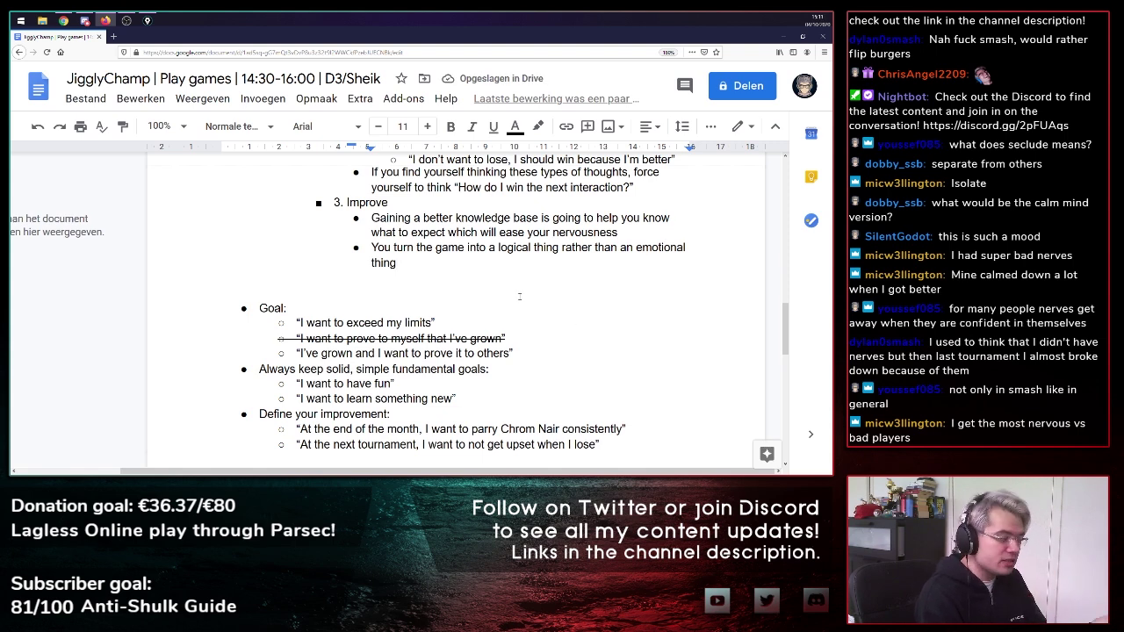
pyautogui.scroll(1, 494, 334)
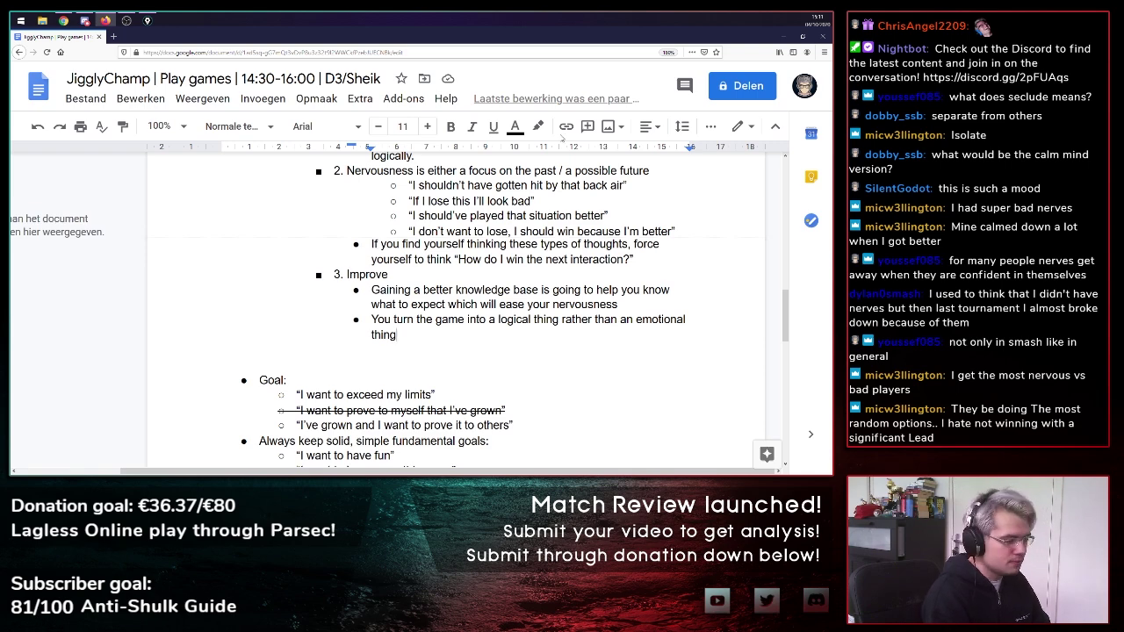
pyautogui.scroll(3, 567, 254)
pyautogui.scroll(-2, 559, 266)
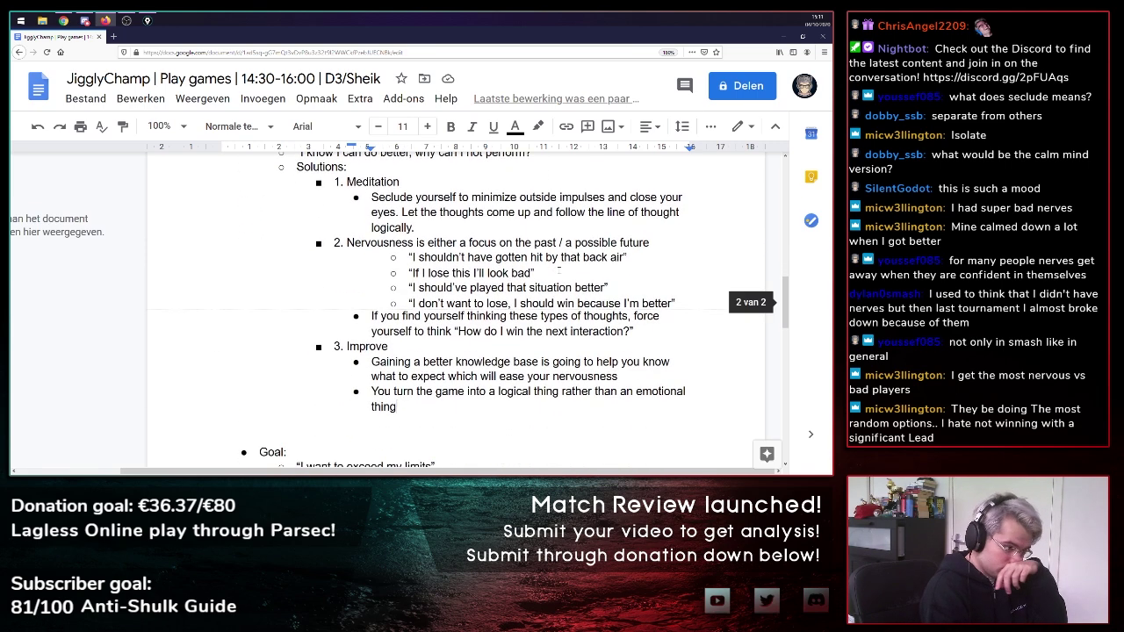